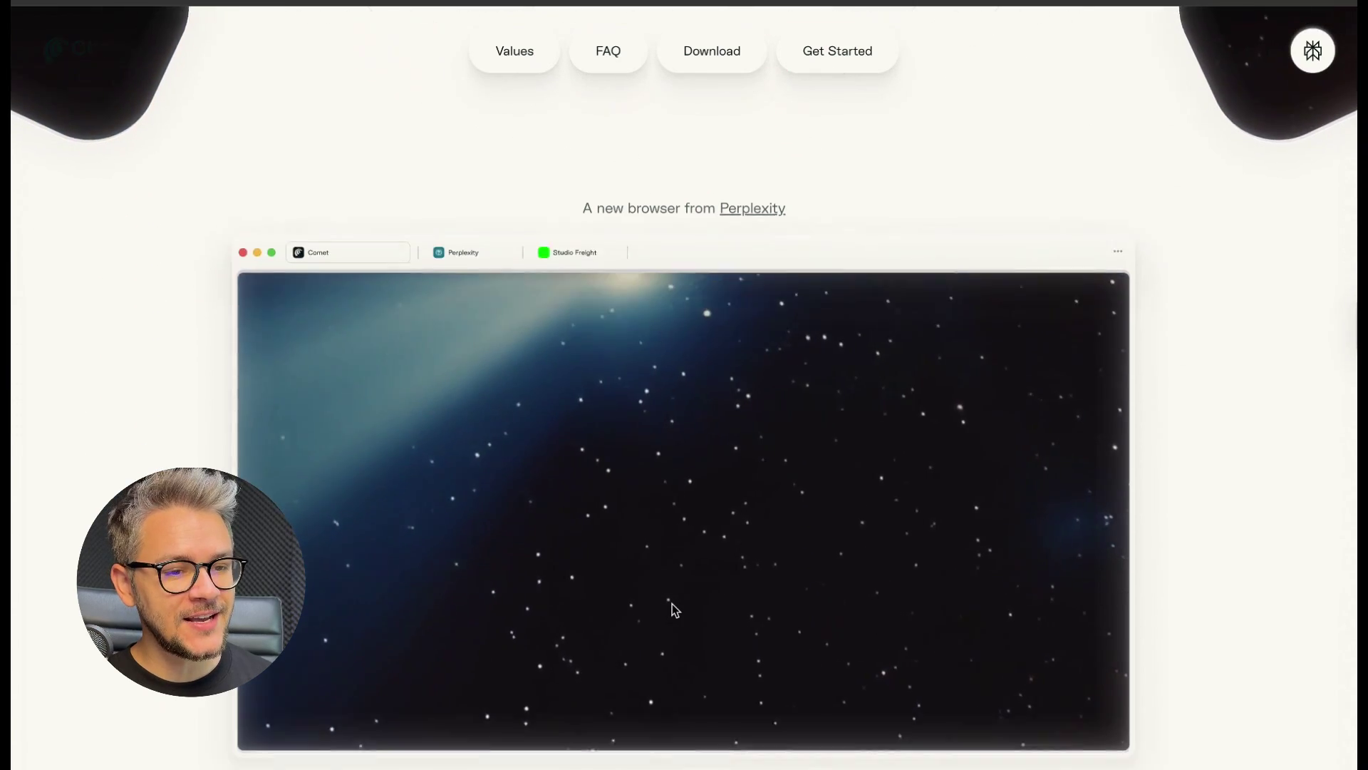
scroll(672, 609, "down", 5)
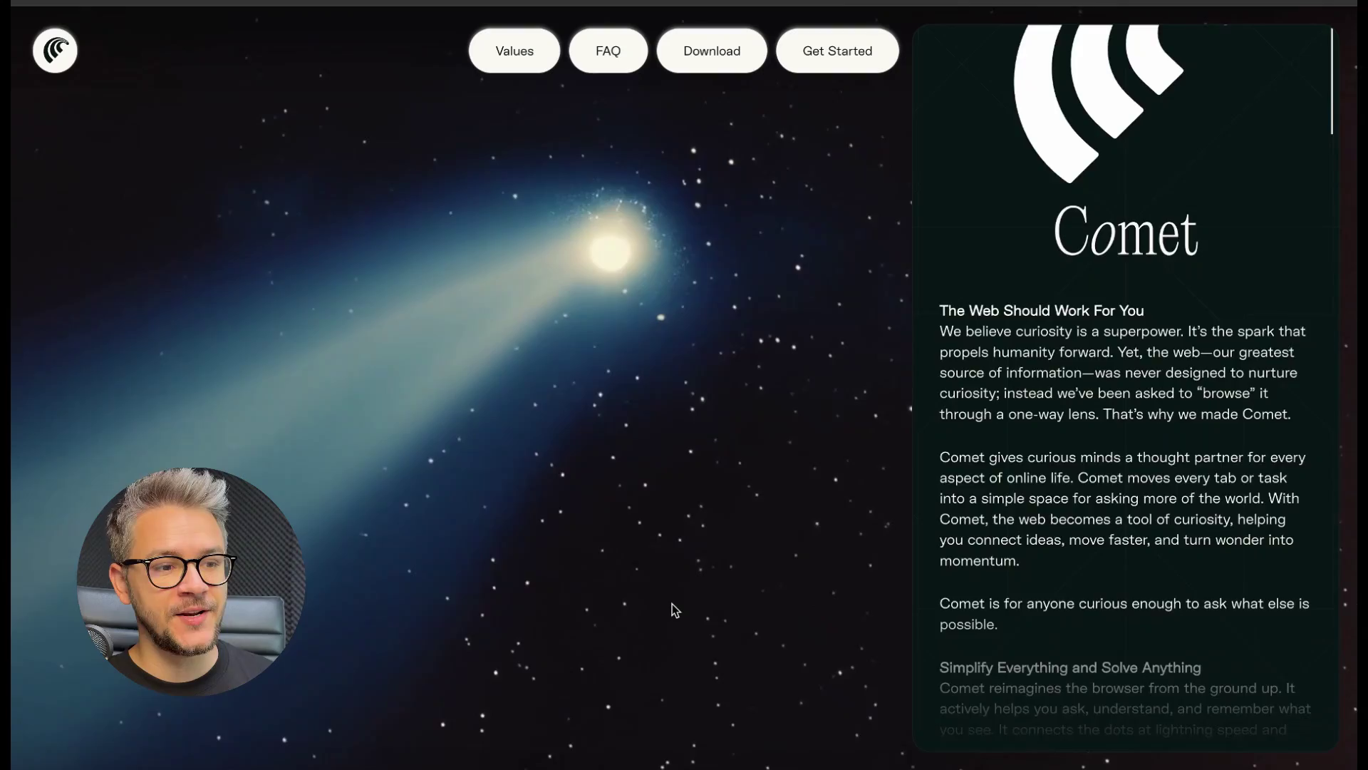
scroll(673, 610, "down", 3)
scroll(672, 610, "down", 3)
scroll(672, 609, "down", 3)
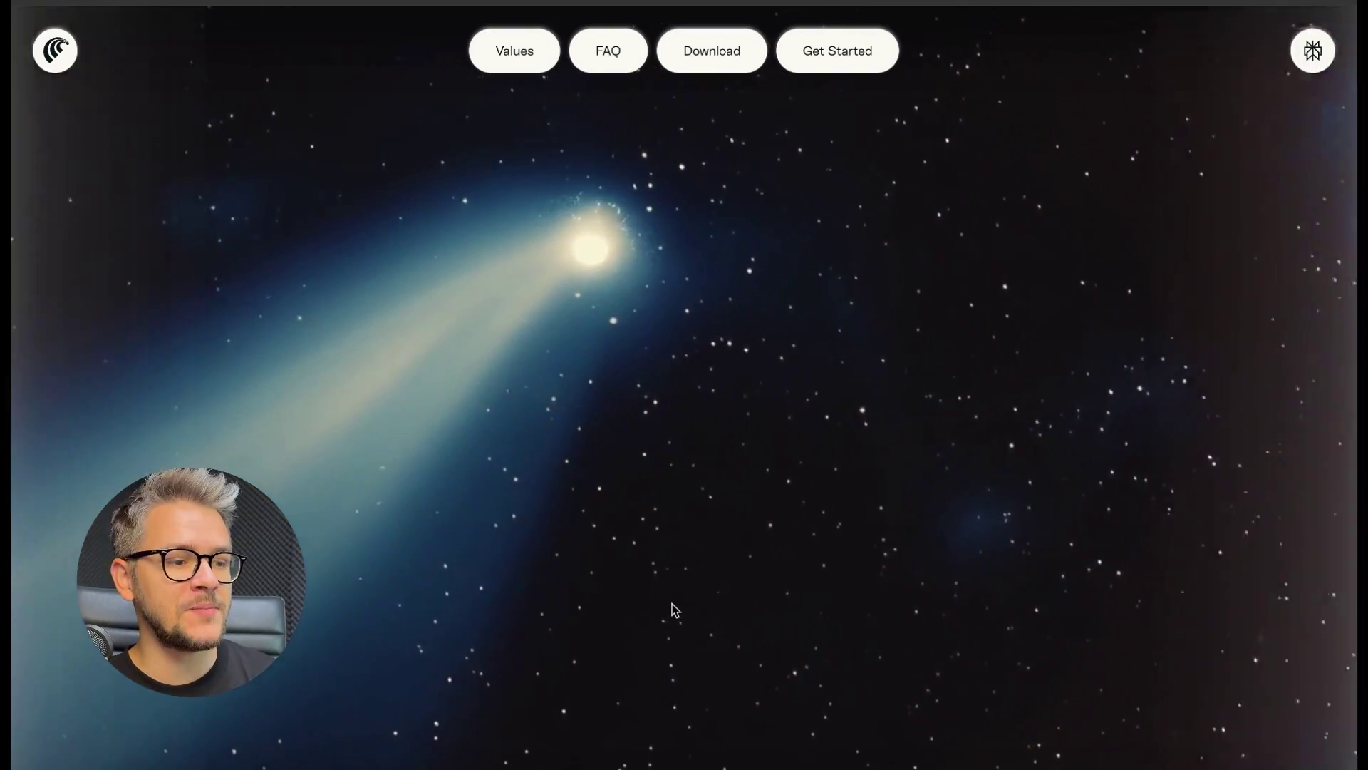
scroll(672, 610, "down", 5)
scroll(671, 609, "down", 2)
scroll(672, 610, "down", 3)
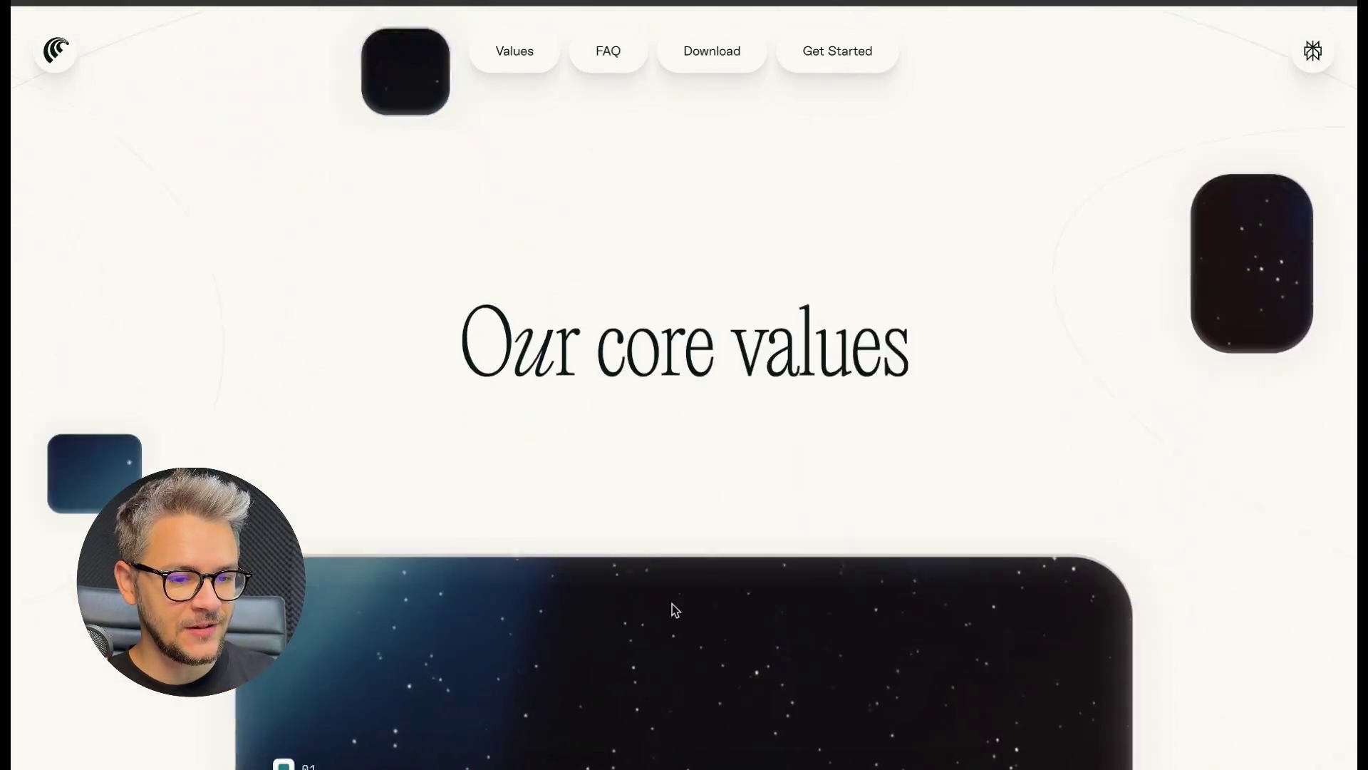
scroll(671, 609, "down", 2)
scroll(672, 610, "down", 3)
scroll(674, 610, "down", 3)
scroll(673, 609, "down", 2)
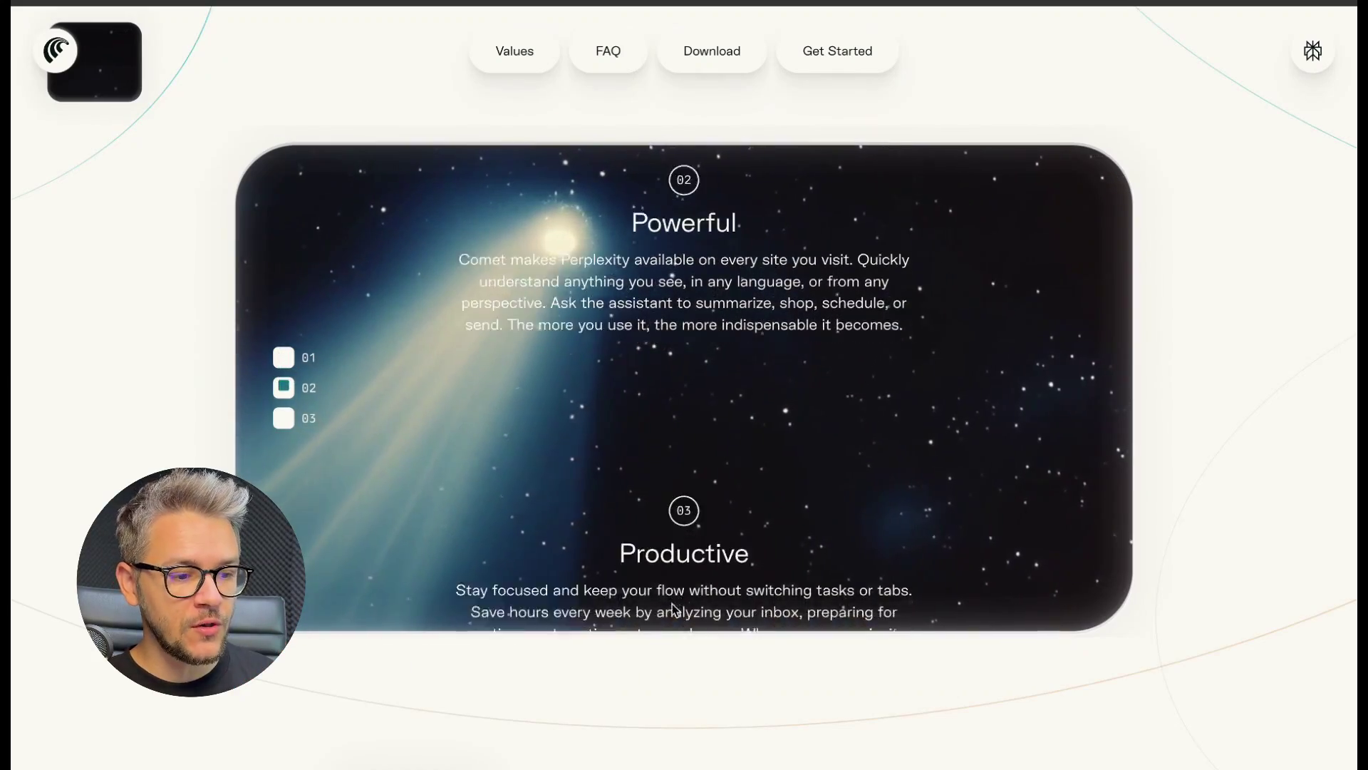
scroll(674, 609, "down", 3)
scroll(672, 609, "down", 3)
scroll(672, 609, "down", 3)
scroll(672, 610, "down", 2)
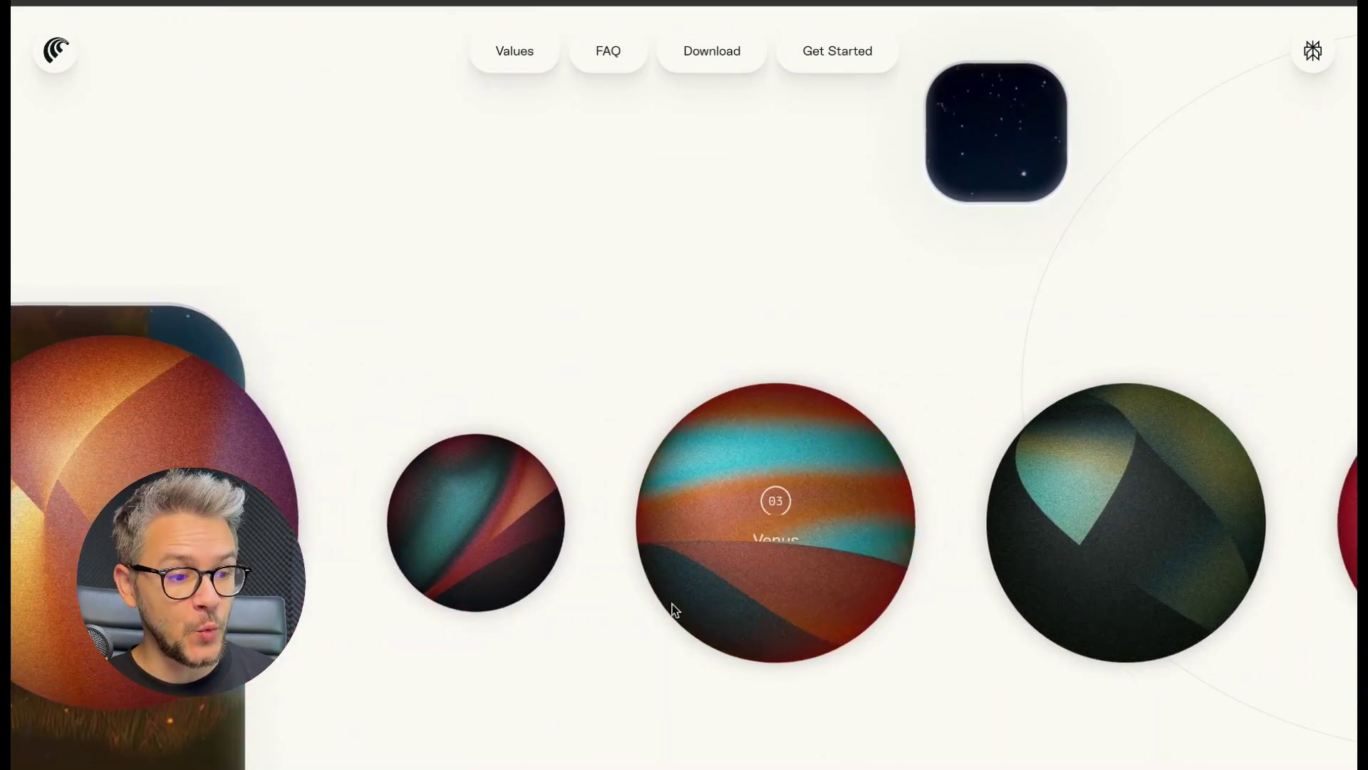
scroll(673, 609, "down", 2)
scroll(672, 609, "down", 2)
scroll(672, 609, "down", 3)
scroll(672, 610, "down", 1)
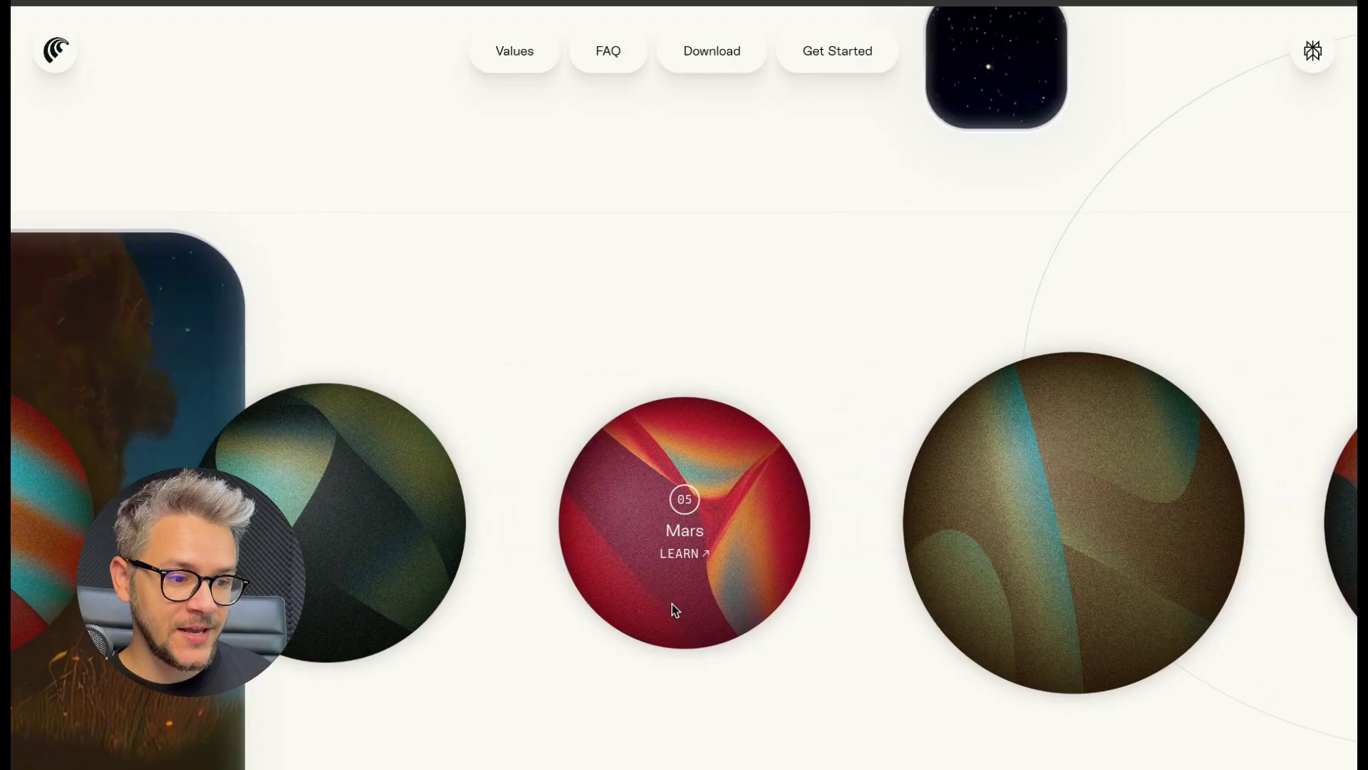
scroll(672, 609, "down", 3)
scroll(672, 609, "down", 3)
scroll(672, 609, "down", 2)
scroll(672, 609, "down", 3)
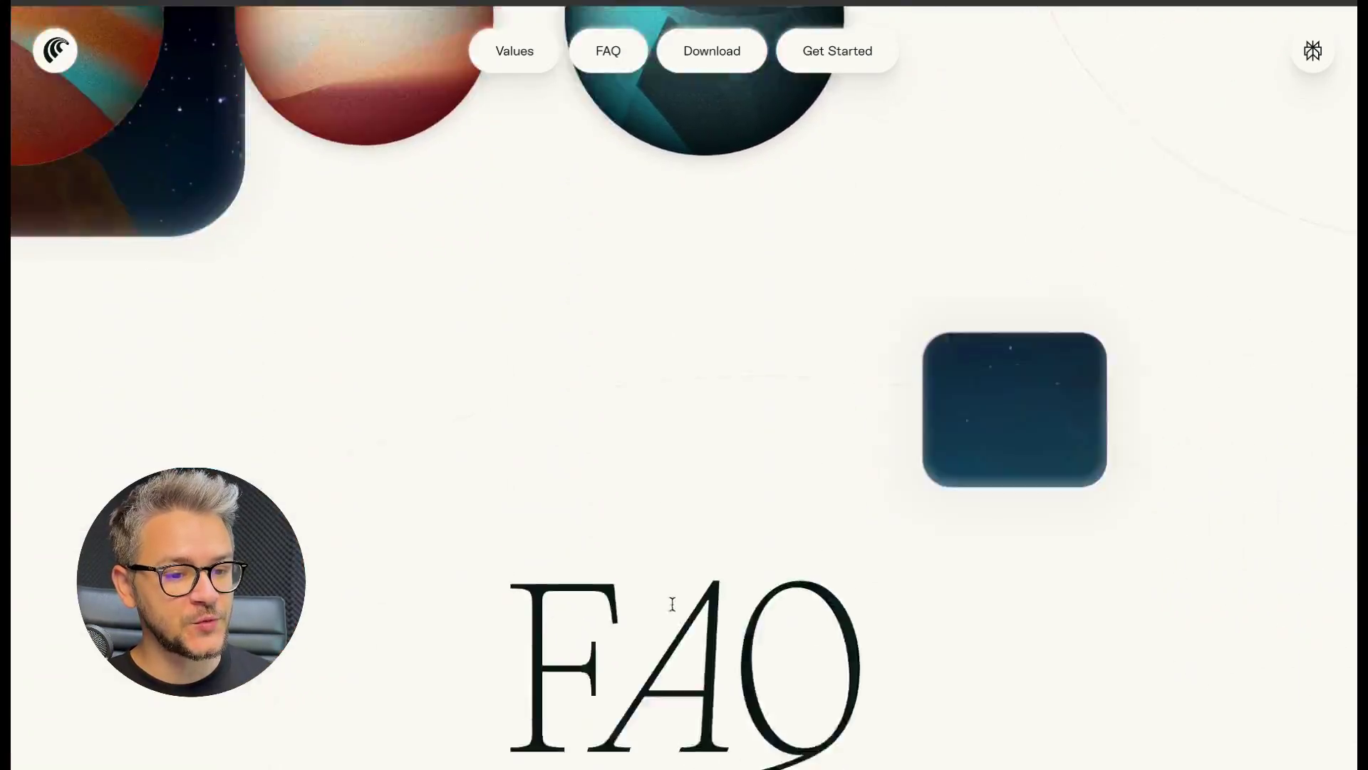
scroll(672, 610, "down", 3)
scroll(673, 610, "up", 5)
scroll(673, 609, "up", 5)
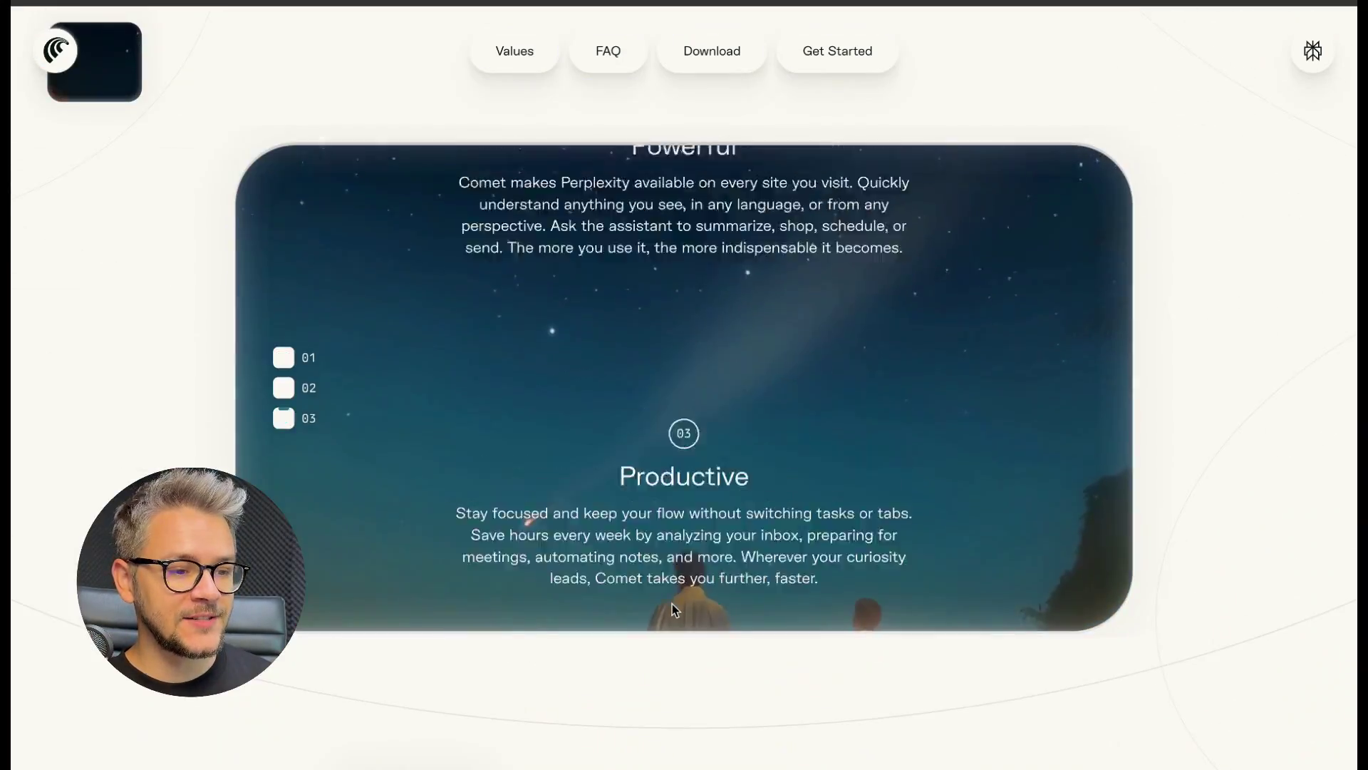
scroll(672, 610, "up", 5)
scroll(673, 610, "up", 3)
scroll(673, 609, "up", 5)
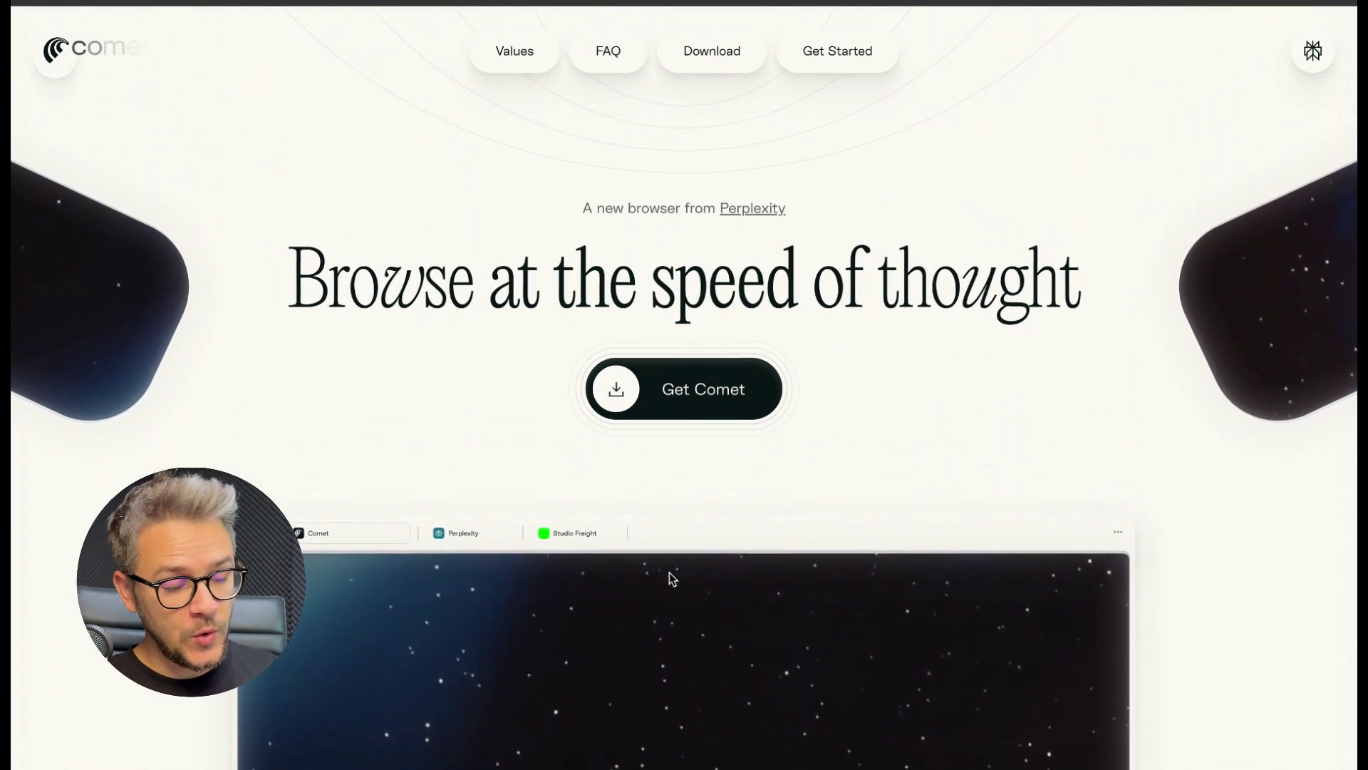
Download Comet, run through Get started, import and Start Comet, then dismiss the assistant intro overlay.
left_click(647, 394)
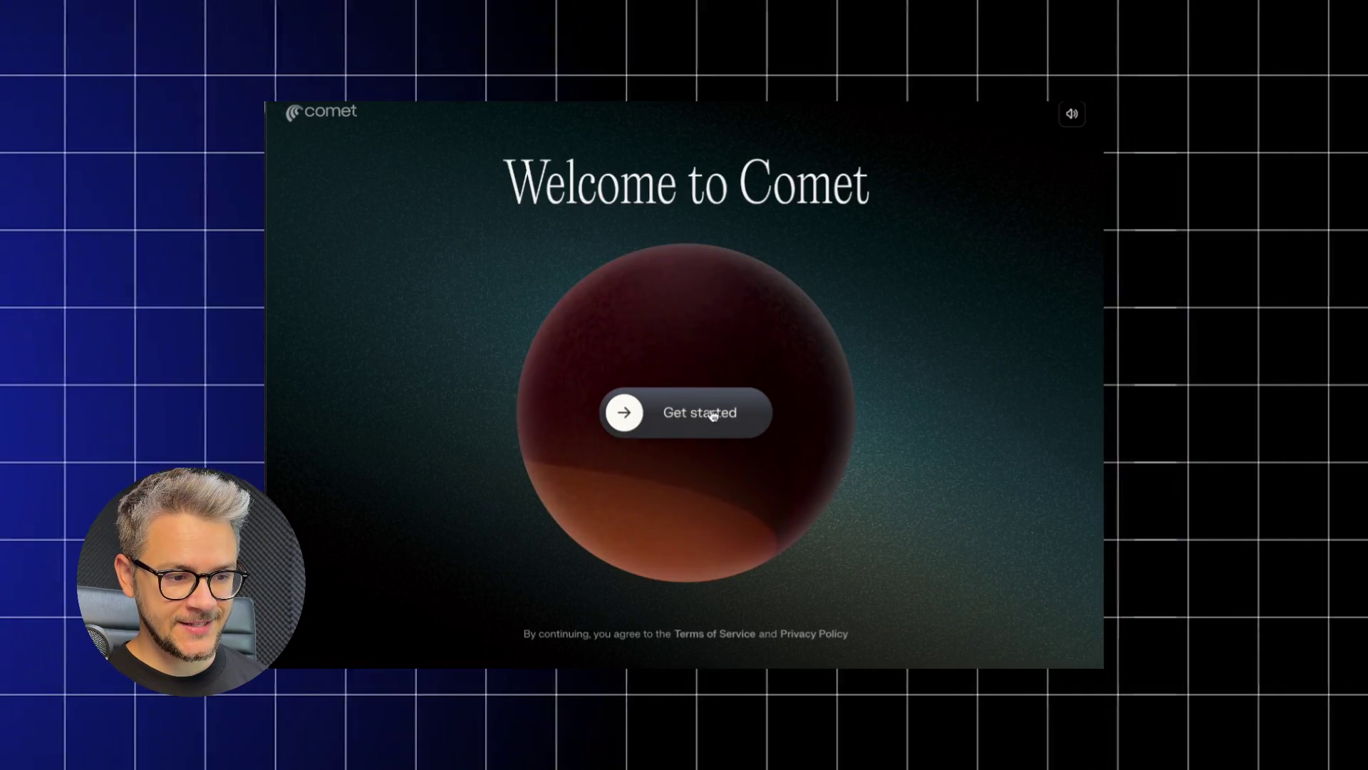
left_click(713, 416)
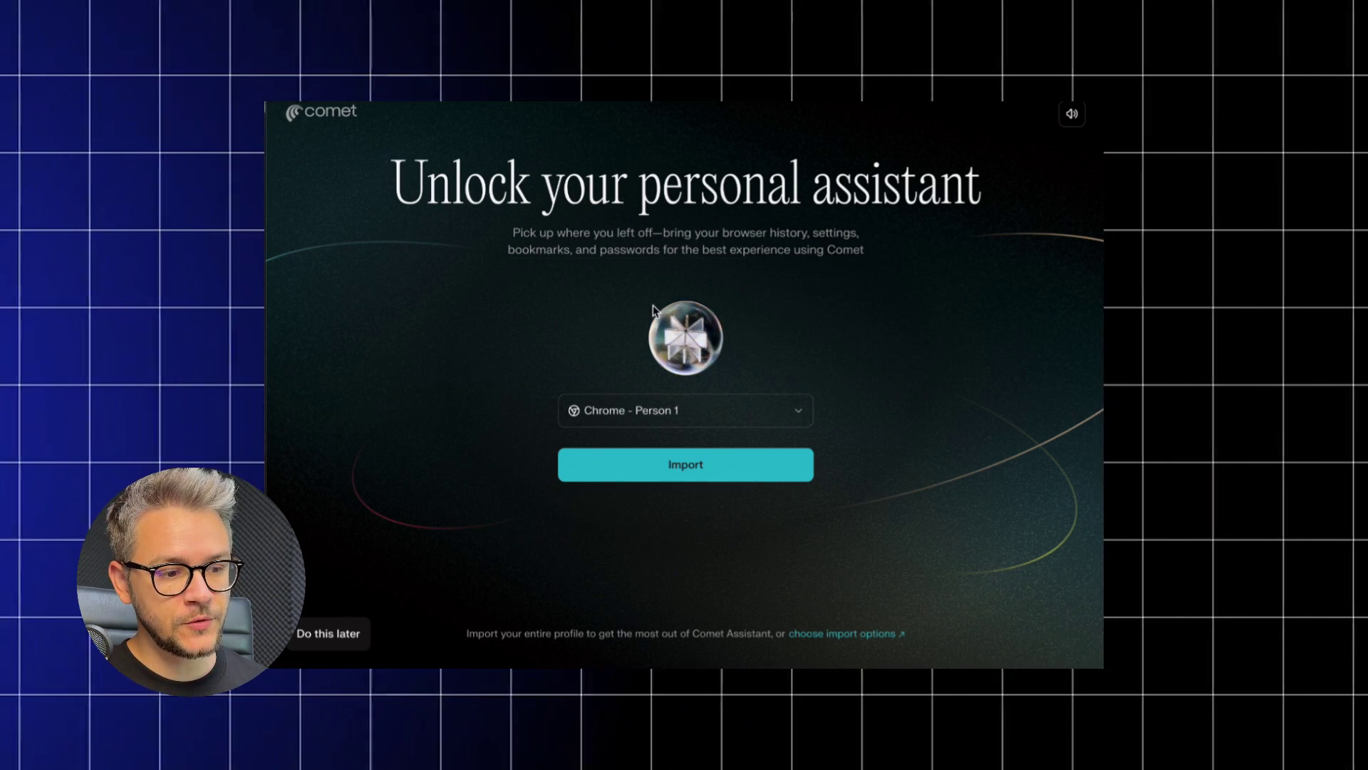
left_click(678, 467)
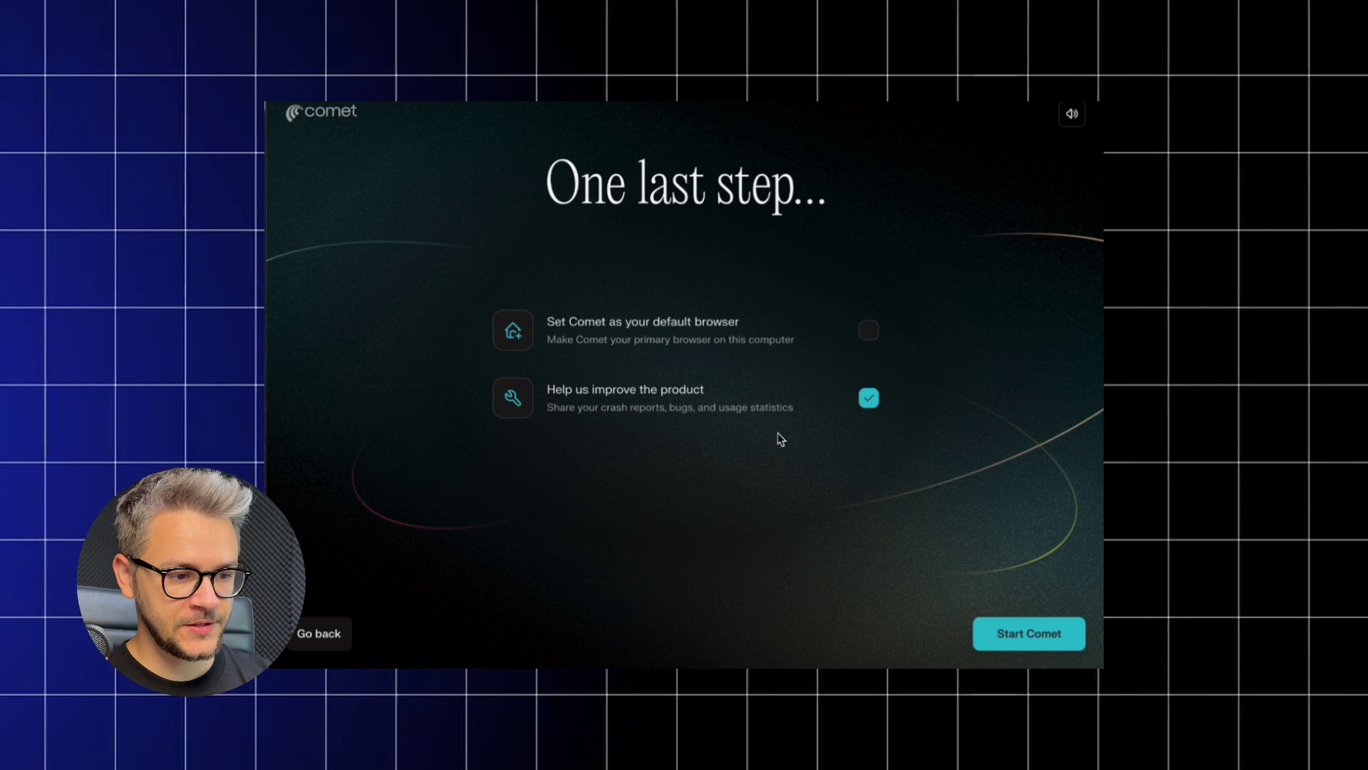
left_click(1024, 634)
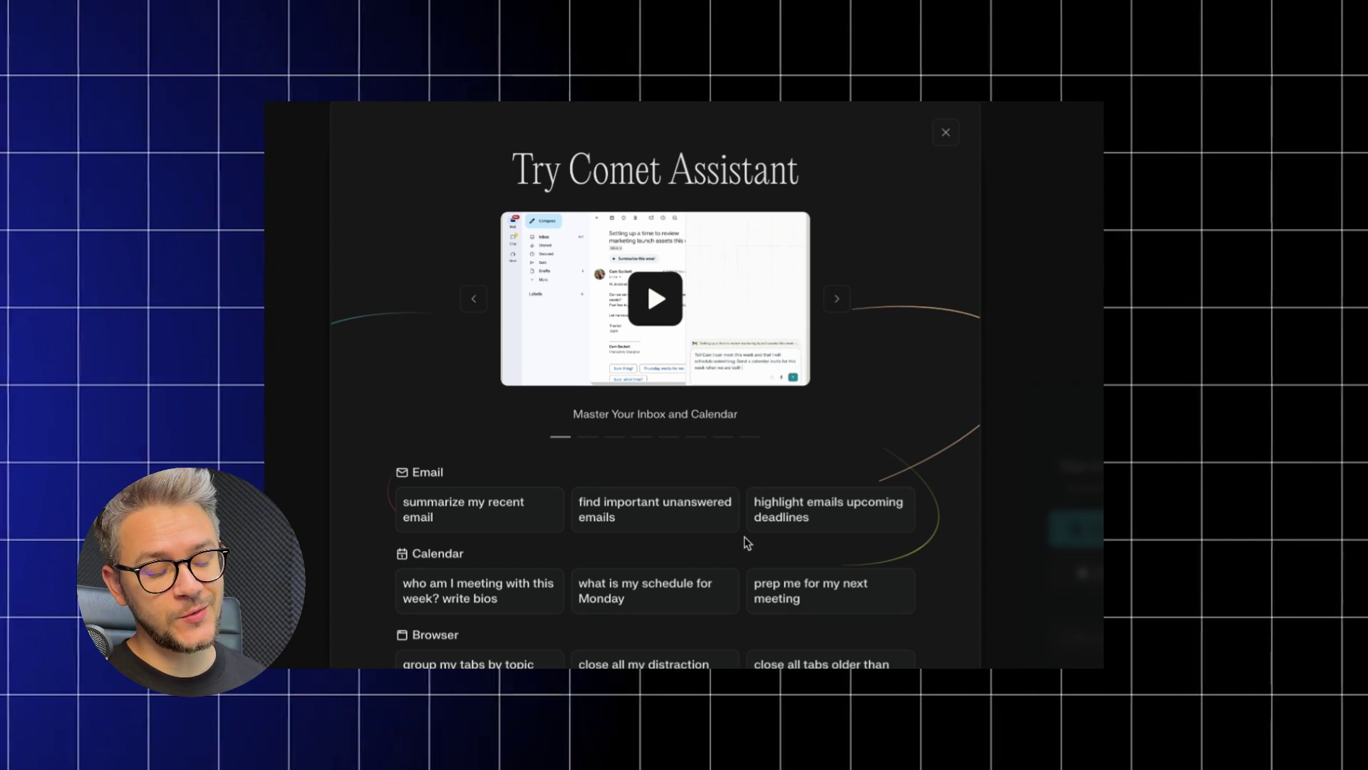
key("Escape")
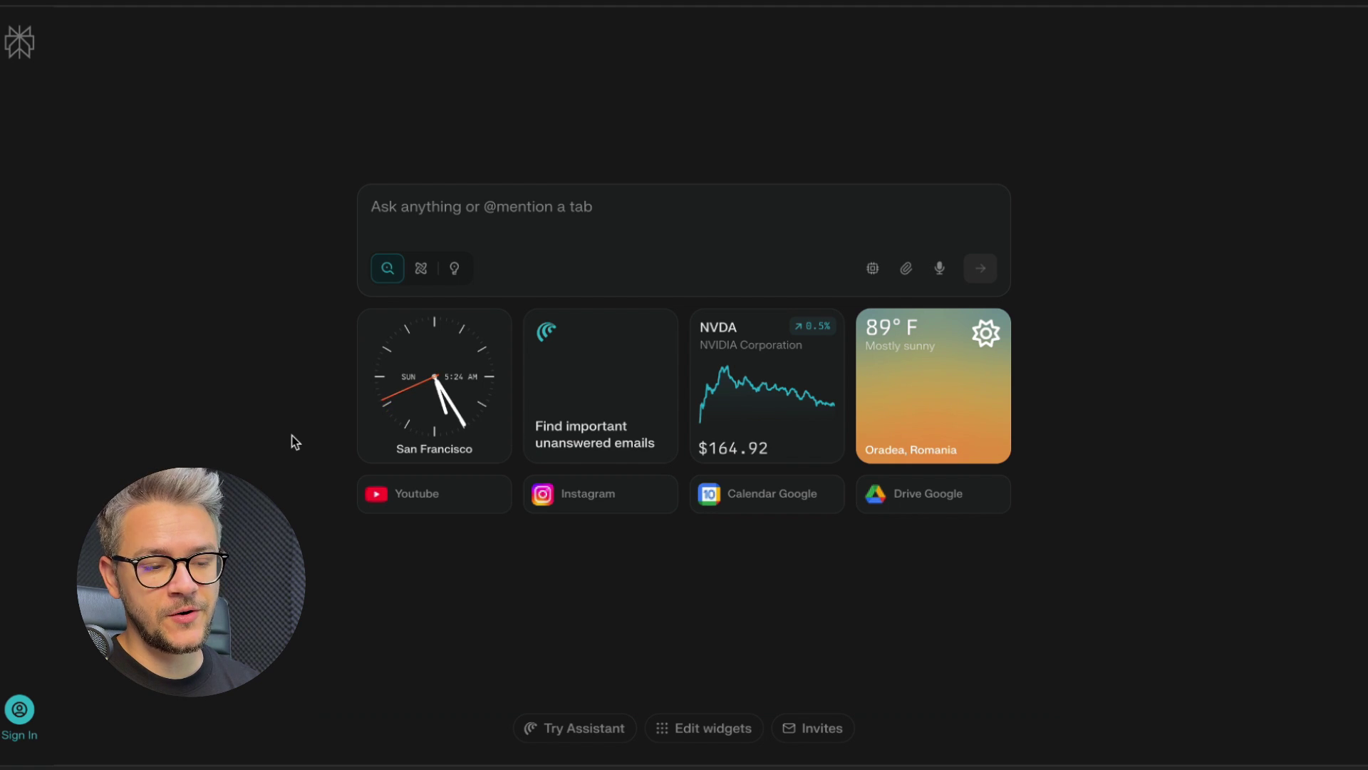
Submit the pasted YouTube URL with 'Summarize this video for me' to the assistant.
left_click(572, 211)
type("https://www.youtube.com/watch?v=48_fcg0tnrk&ab_channel=There%27sAnAIForThat")
key("shift+Return")
key("shift+Return")
type("Summarize this video for me")
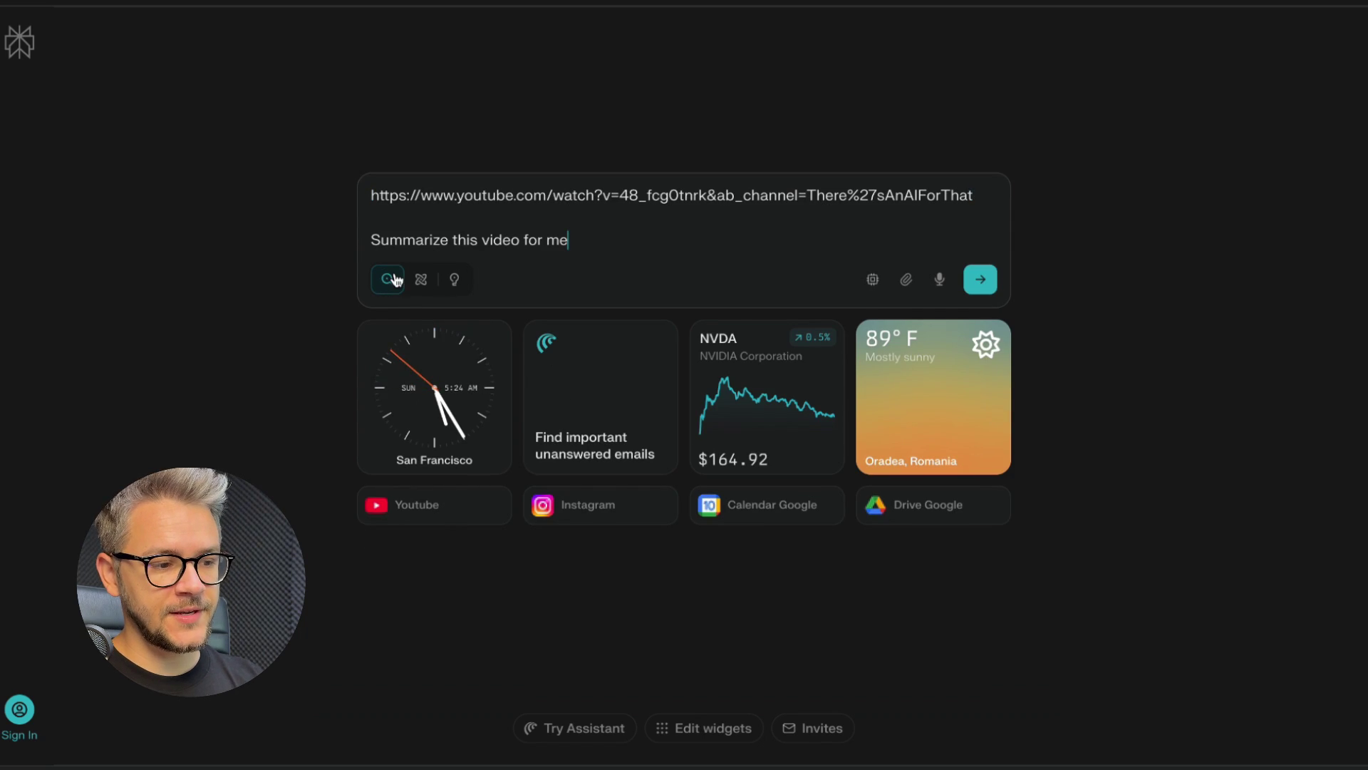
left_click(979, 279)
scroll(618, 416, "down", 5)
scroll(618, 415, "down", 5)
scroll(617, 416, "down", 5)
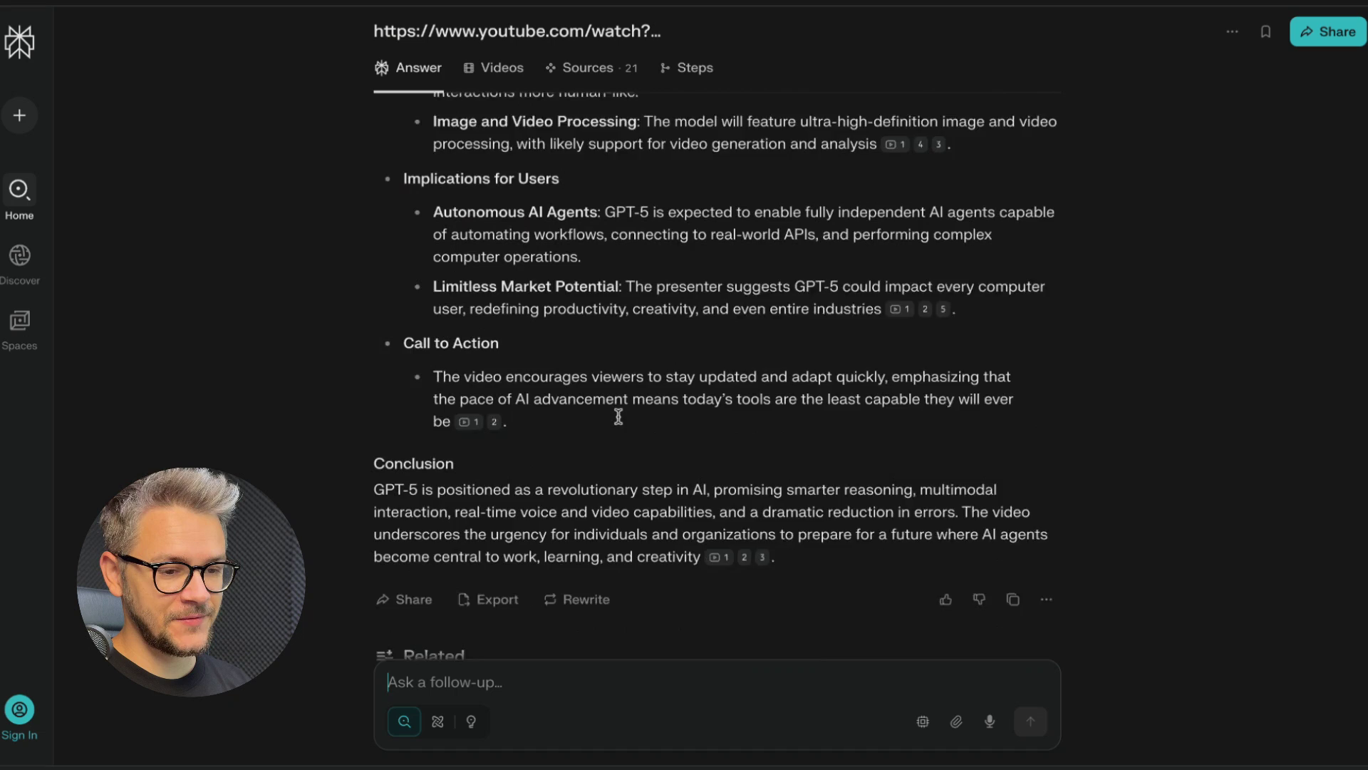
scroll(618, 416, "down", 5)
scroll(620, 423, "up", 1)
scroll(620, 423, "up", 1)
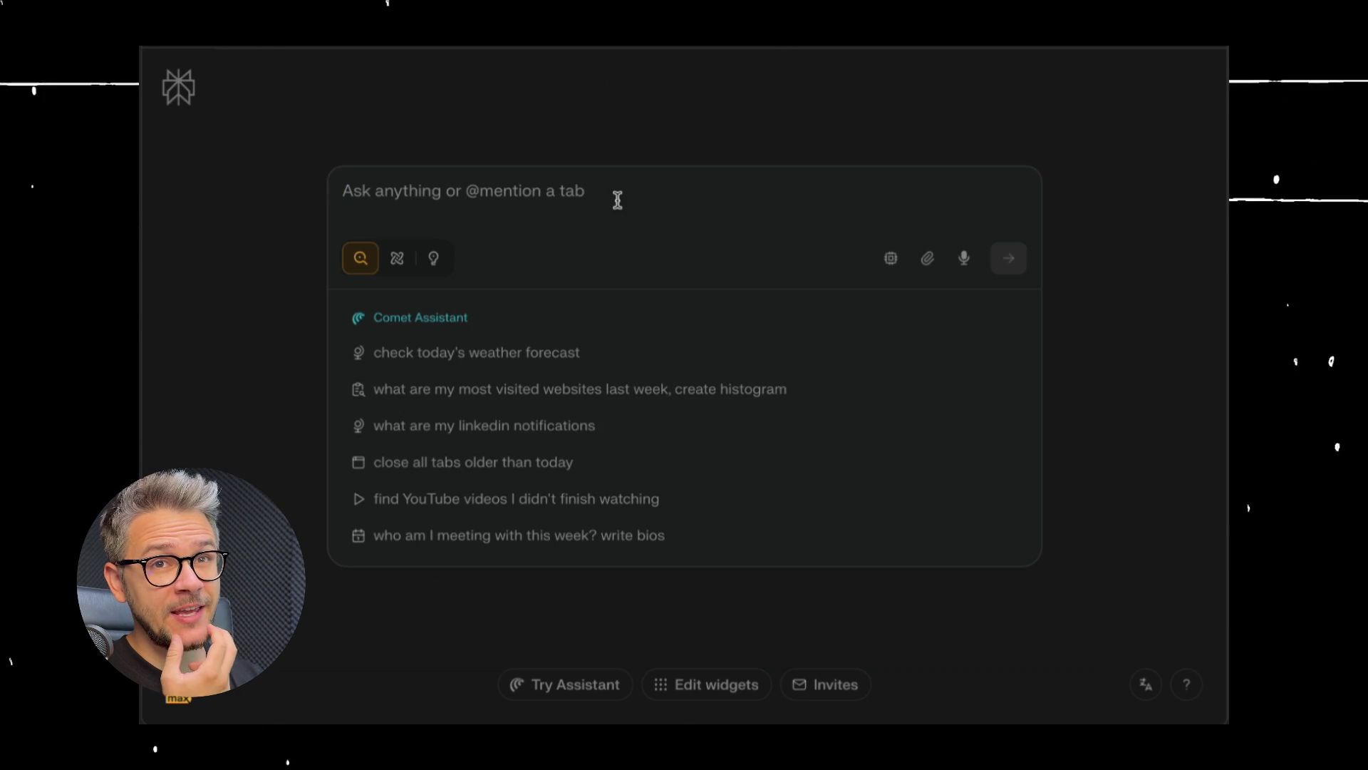
type("do i have any in")
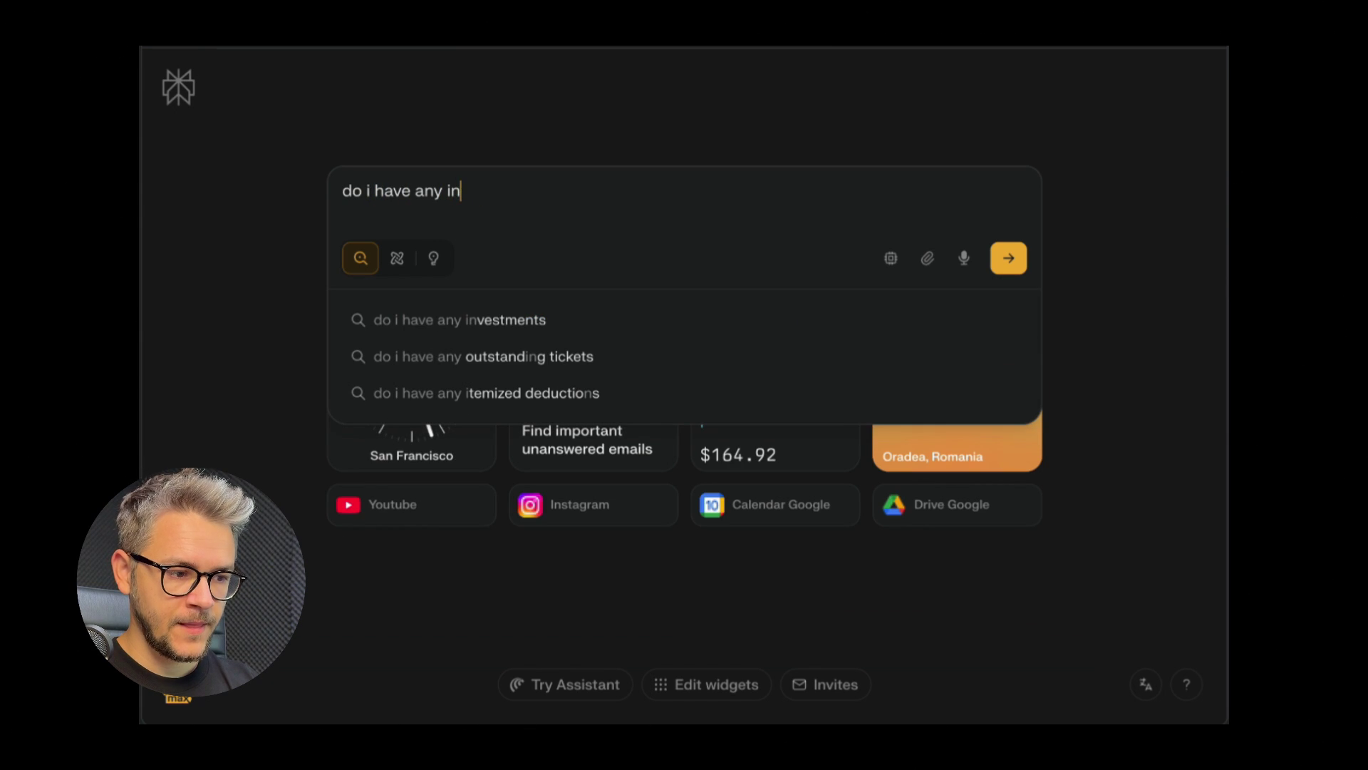
type("voices")
Send 'do i have any invoices in my inbox?' and connect the Gmail and Google Calendar account.
key("Return")
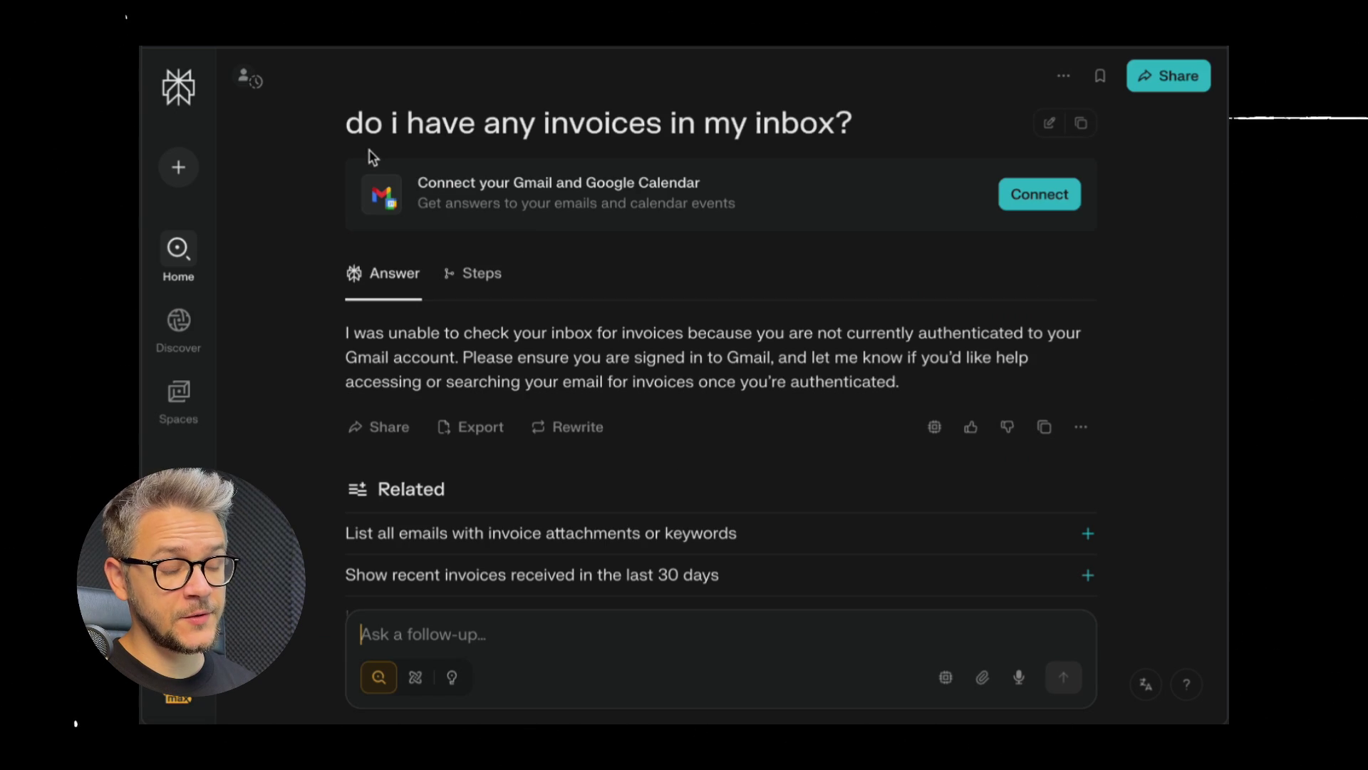
left_click(1033, 196)
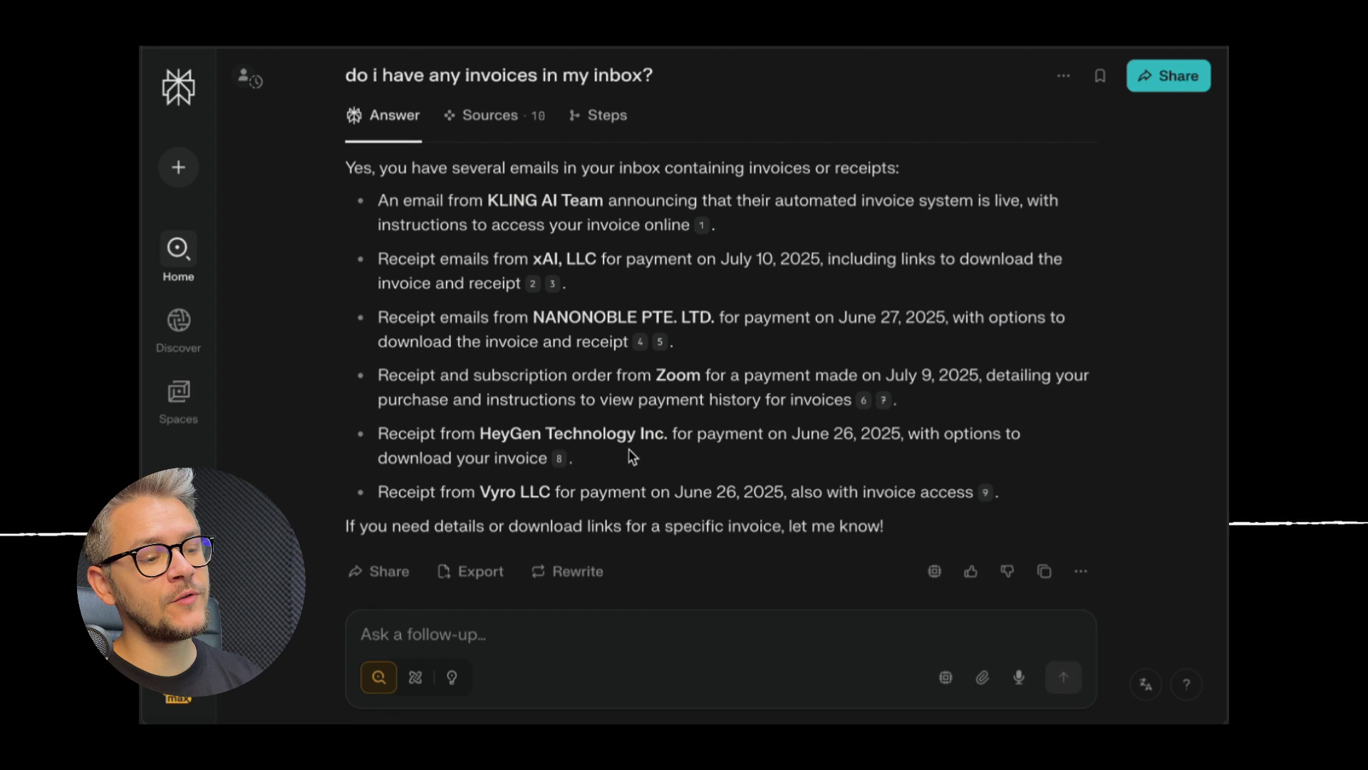
type("please download the xAI, LLC invoice for me")
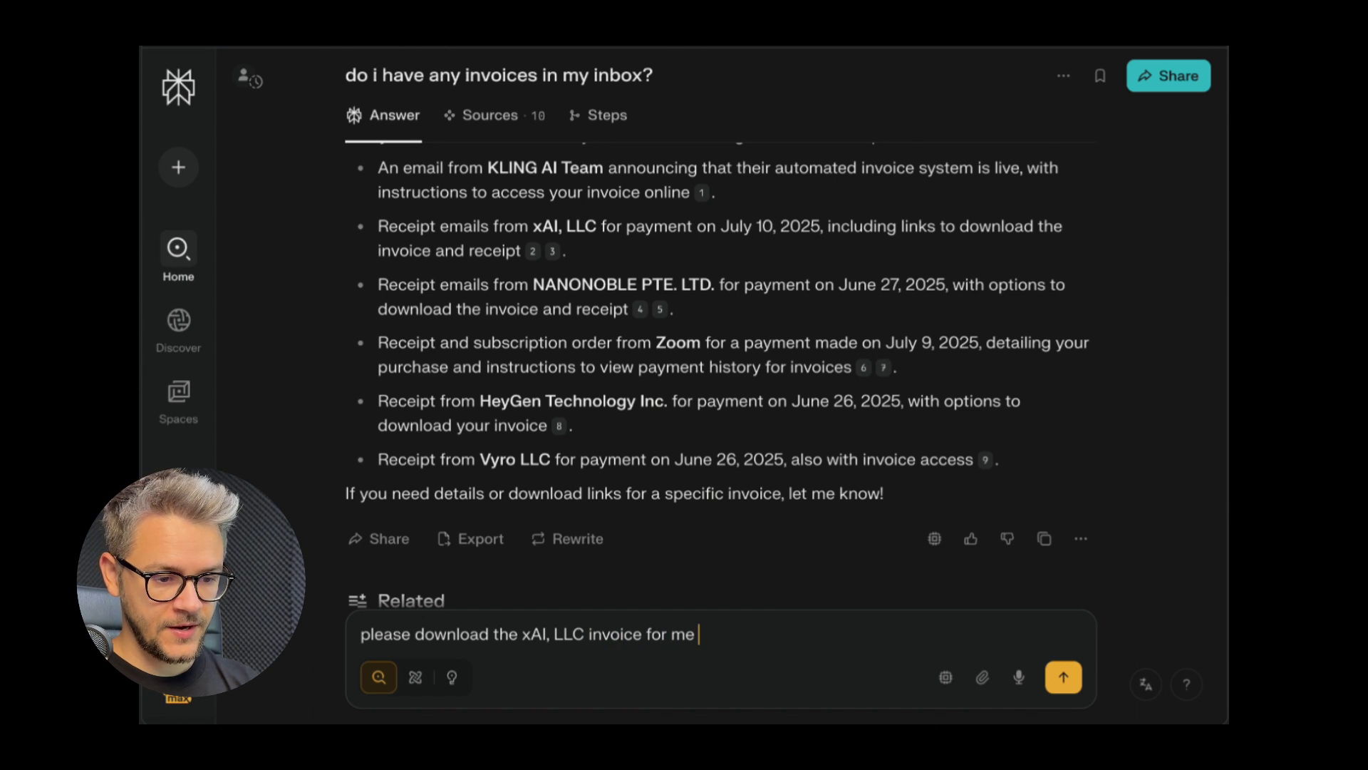
Send 'please download the xAI, LLC invoice for me' and review the assistant's refusal to download files.
key("Return")
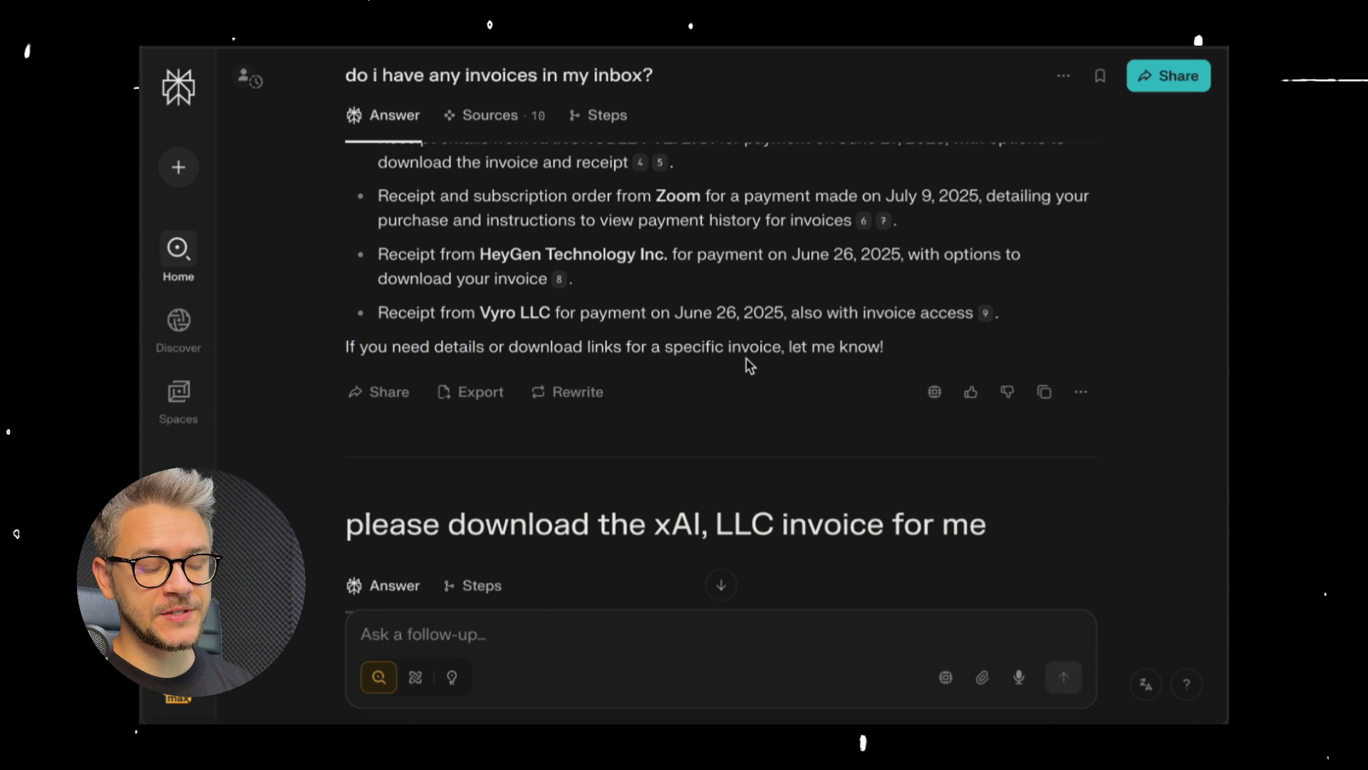
scroll(860, 355, "down", 3)
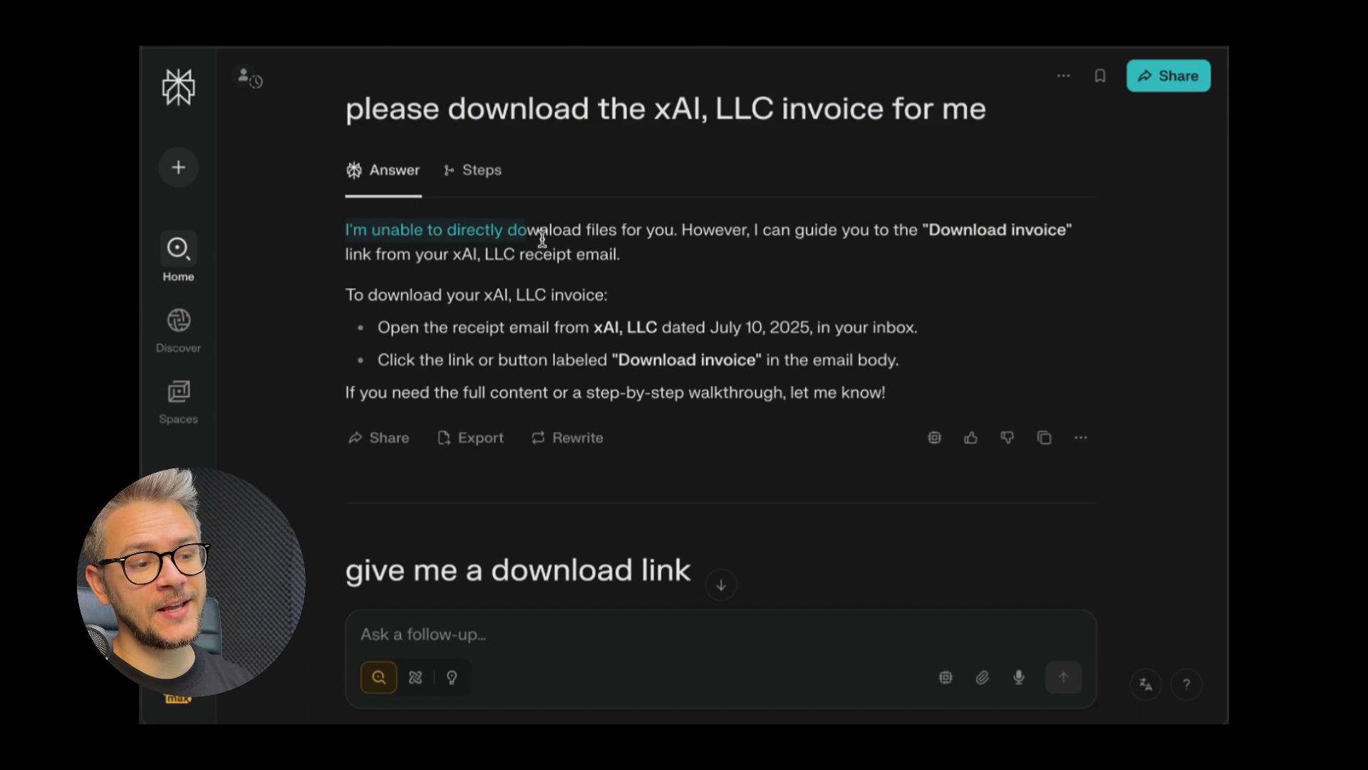
left_click_drag(544, 240, 656, 248)
left_click(670, 254)
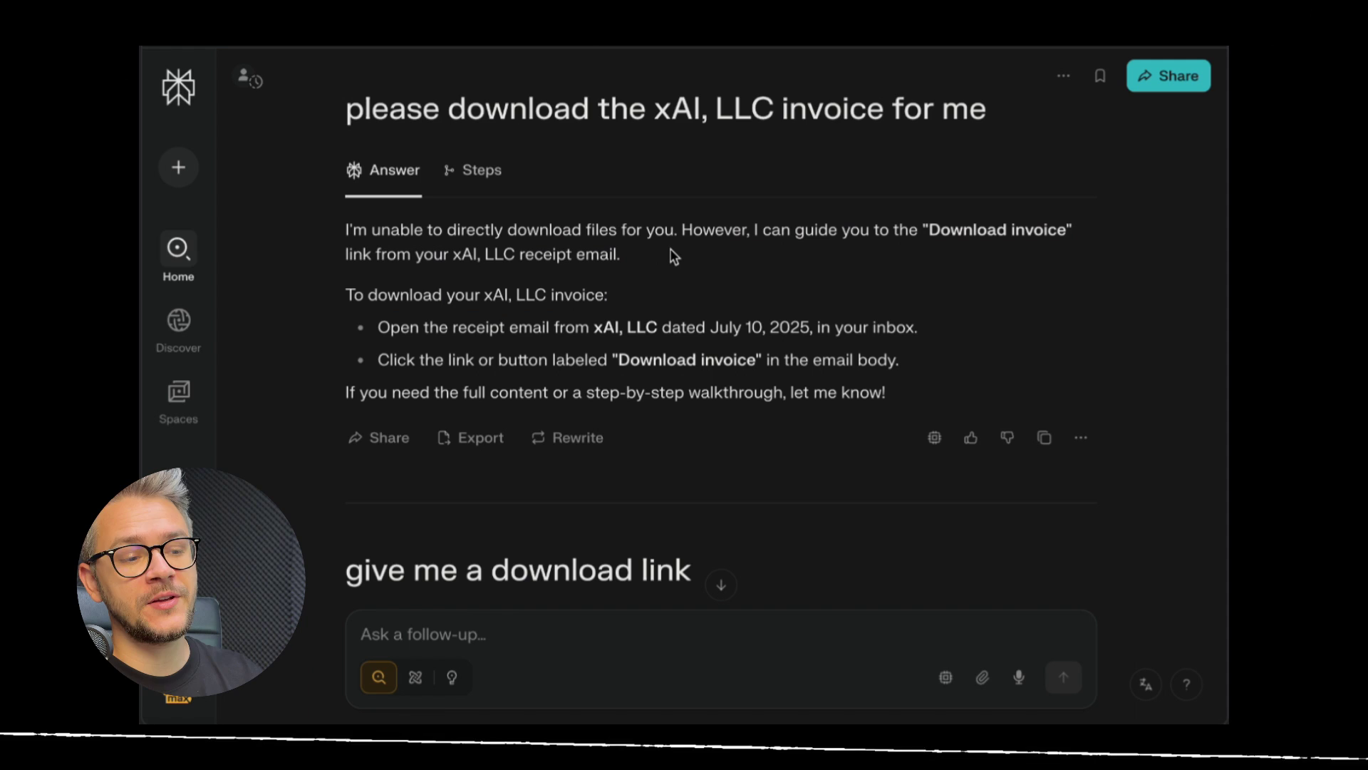
scroll(367, 397, "down", 2)
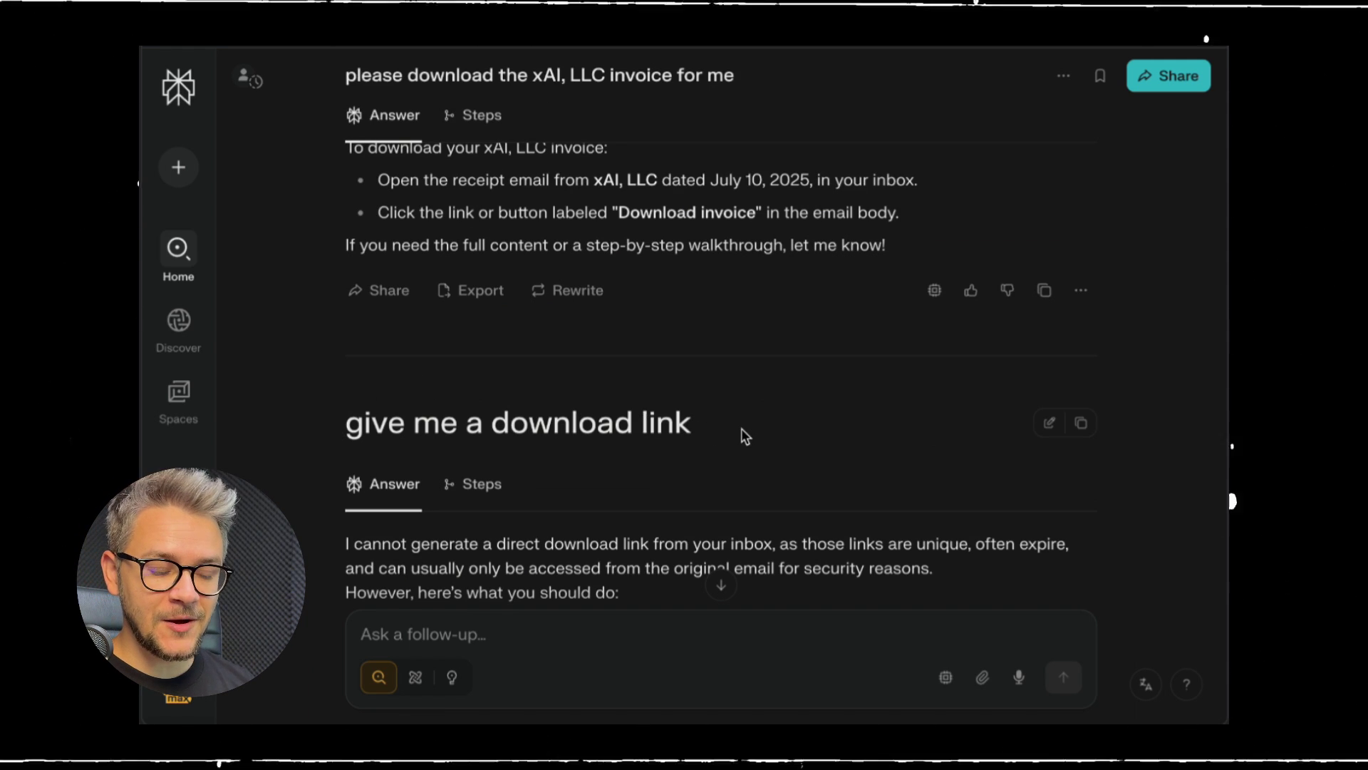
scroll(360, 400, "down", 2)
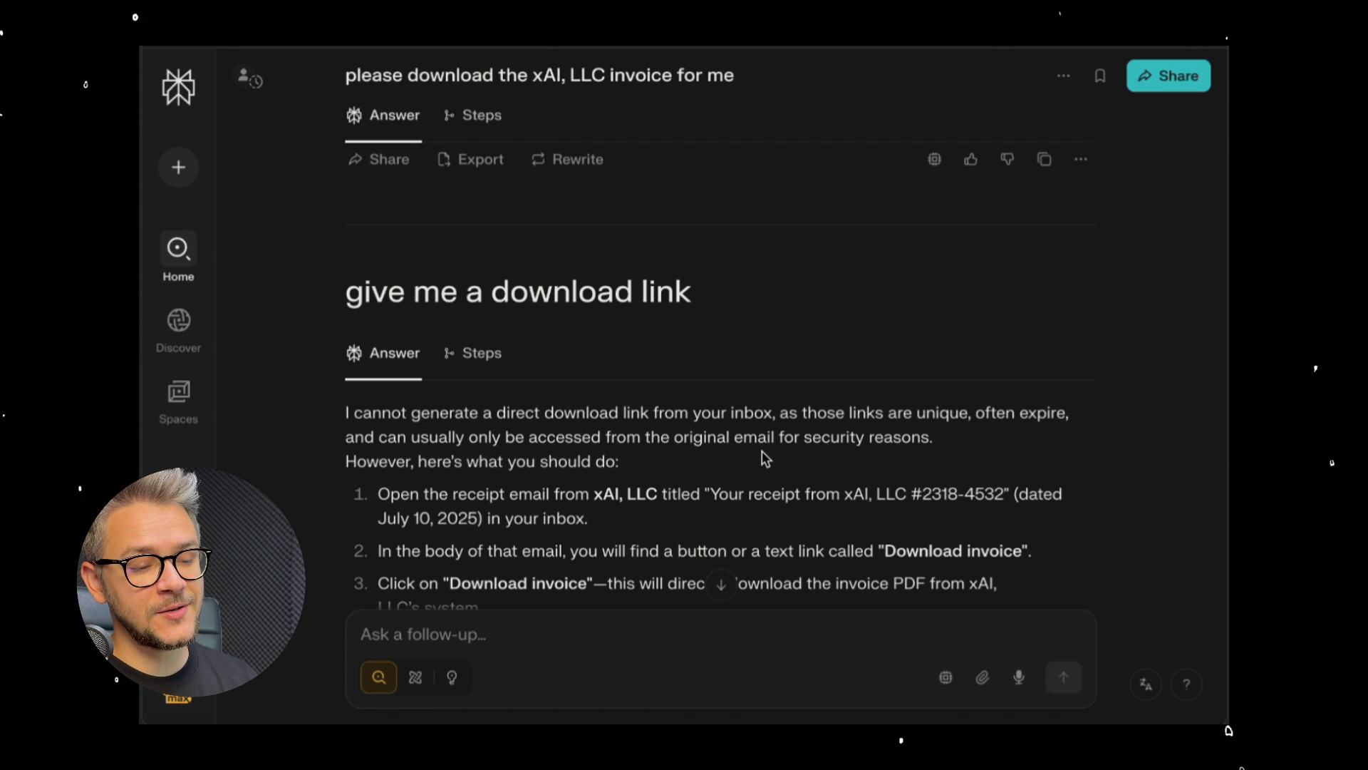
scroll(763, 450, "up", 3)
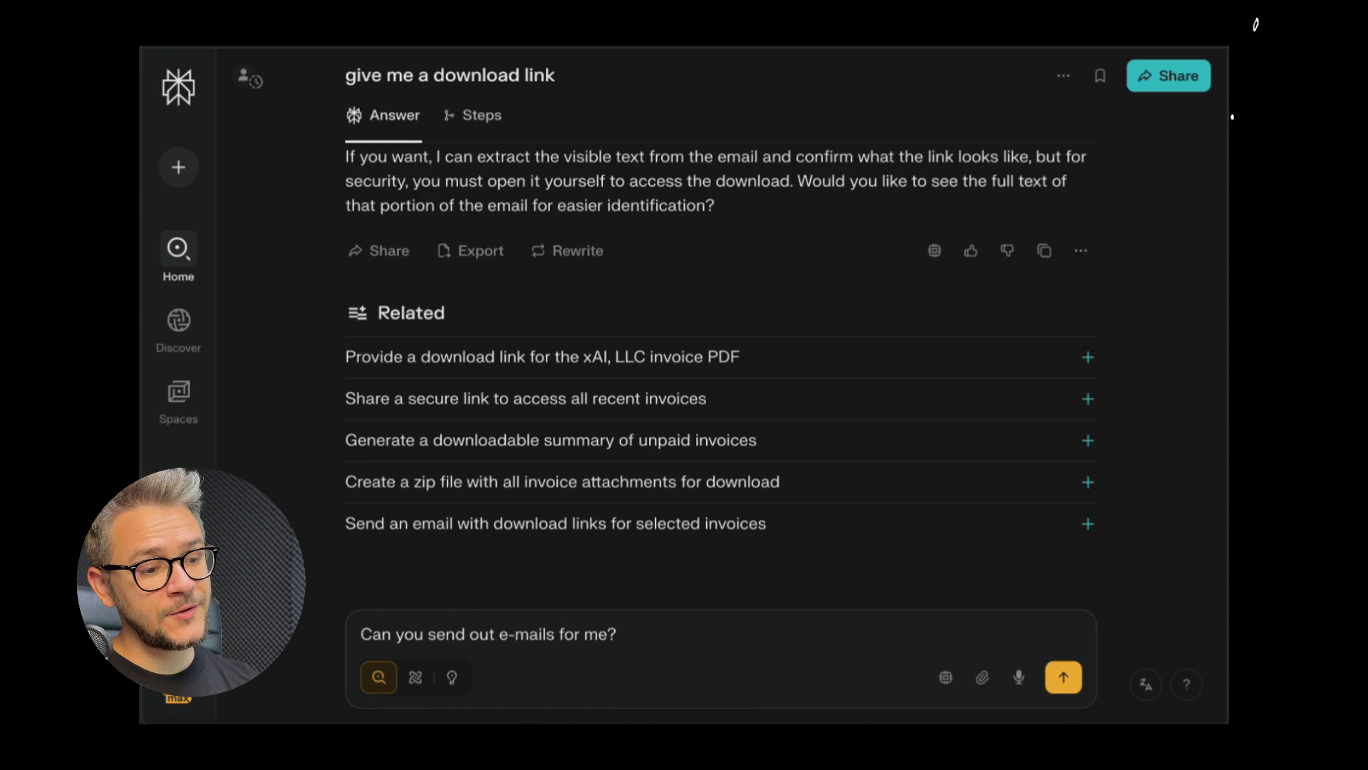
Ask whether Comet can send emails and review the answer about sending emails.
key("Return")
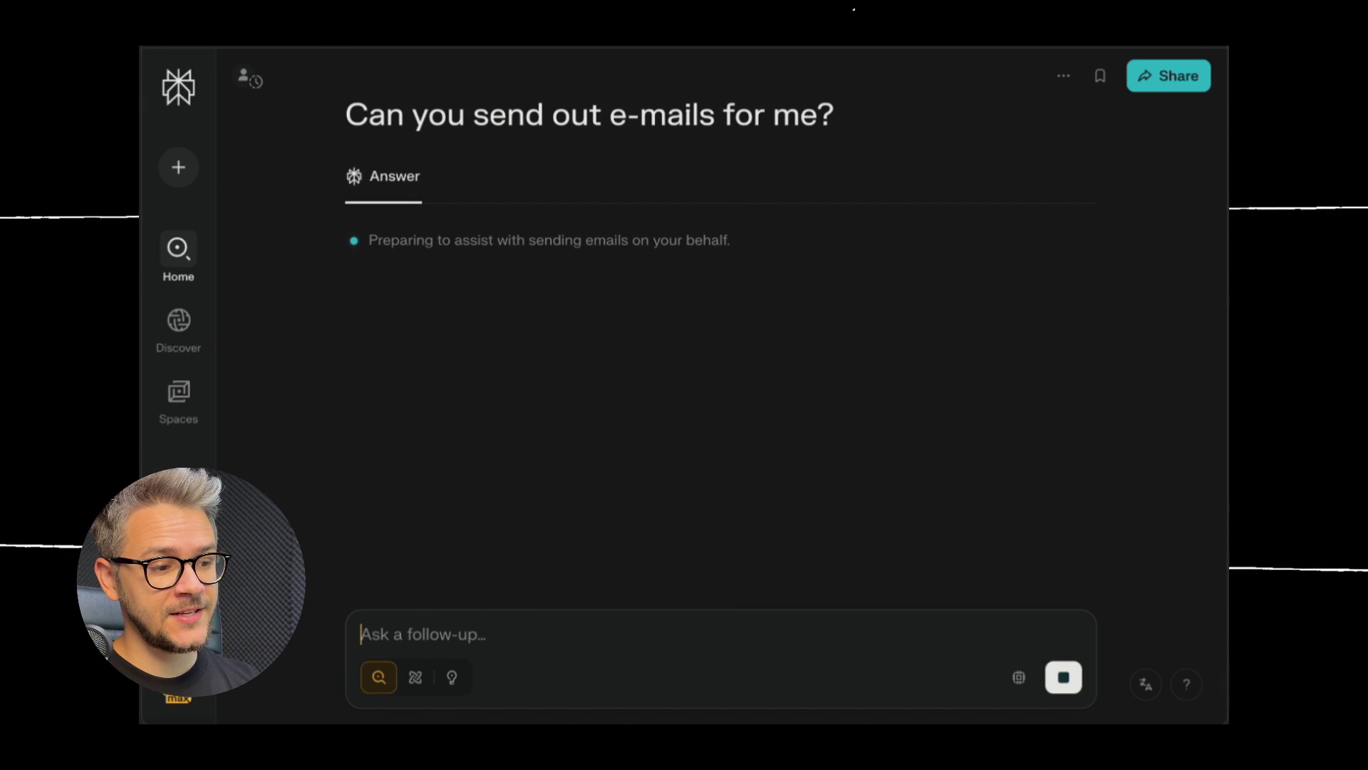
left_click_drag(387, 236, 839, 238)
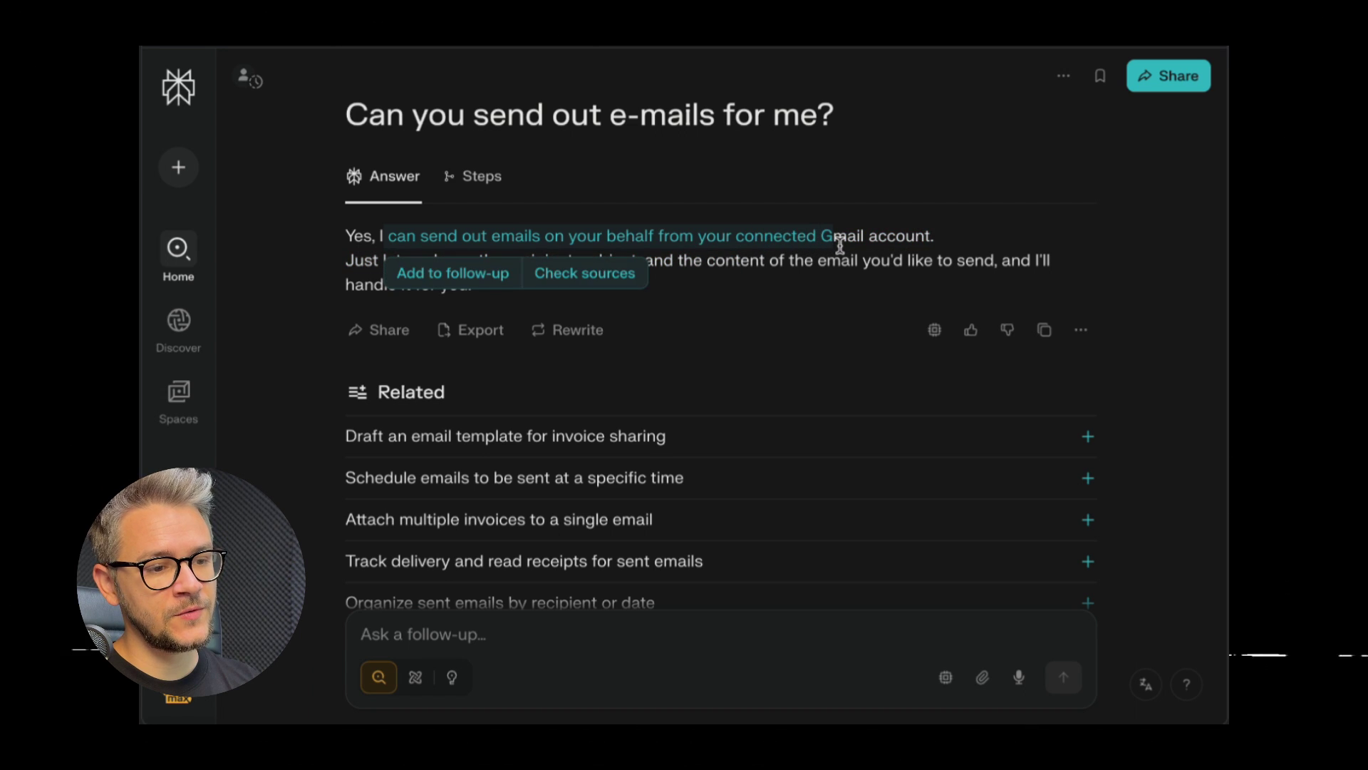
left_click(443, 280)
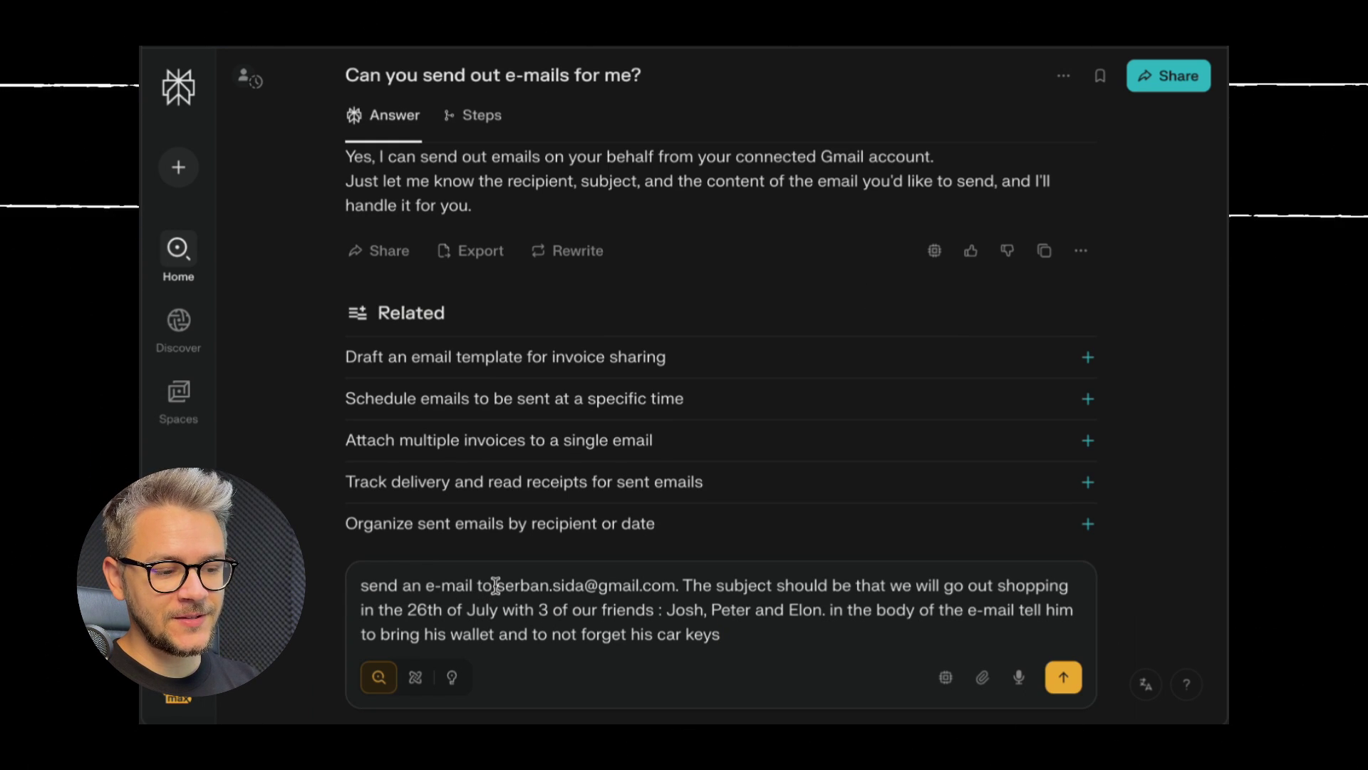
Submit the shopping-trip email request with recipient, subject and body about the 26th with Josh, Peter and Elon.
left_click_drag(497, 584, 1033, 585)
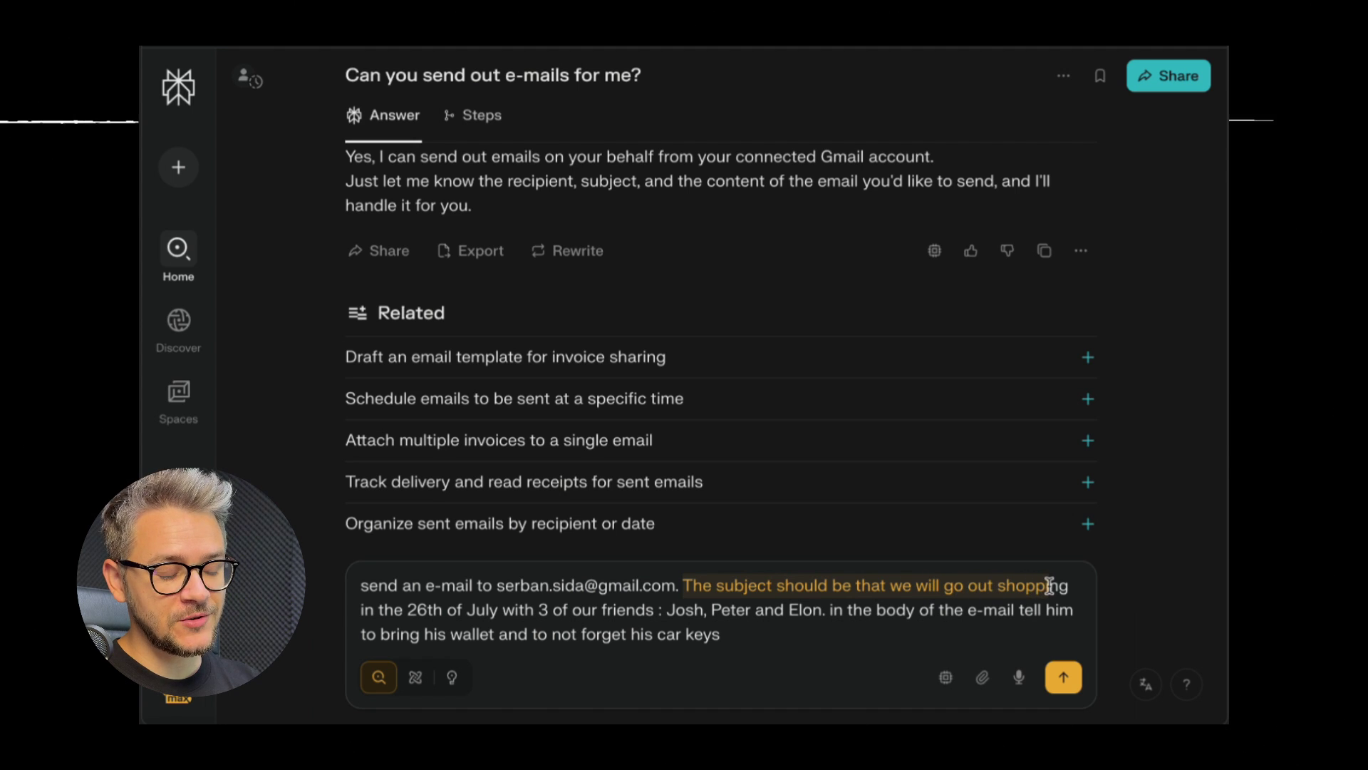
left_click(427, 630)
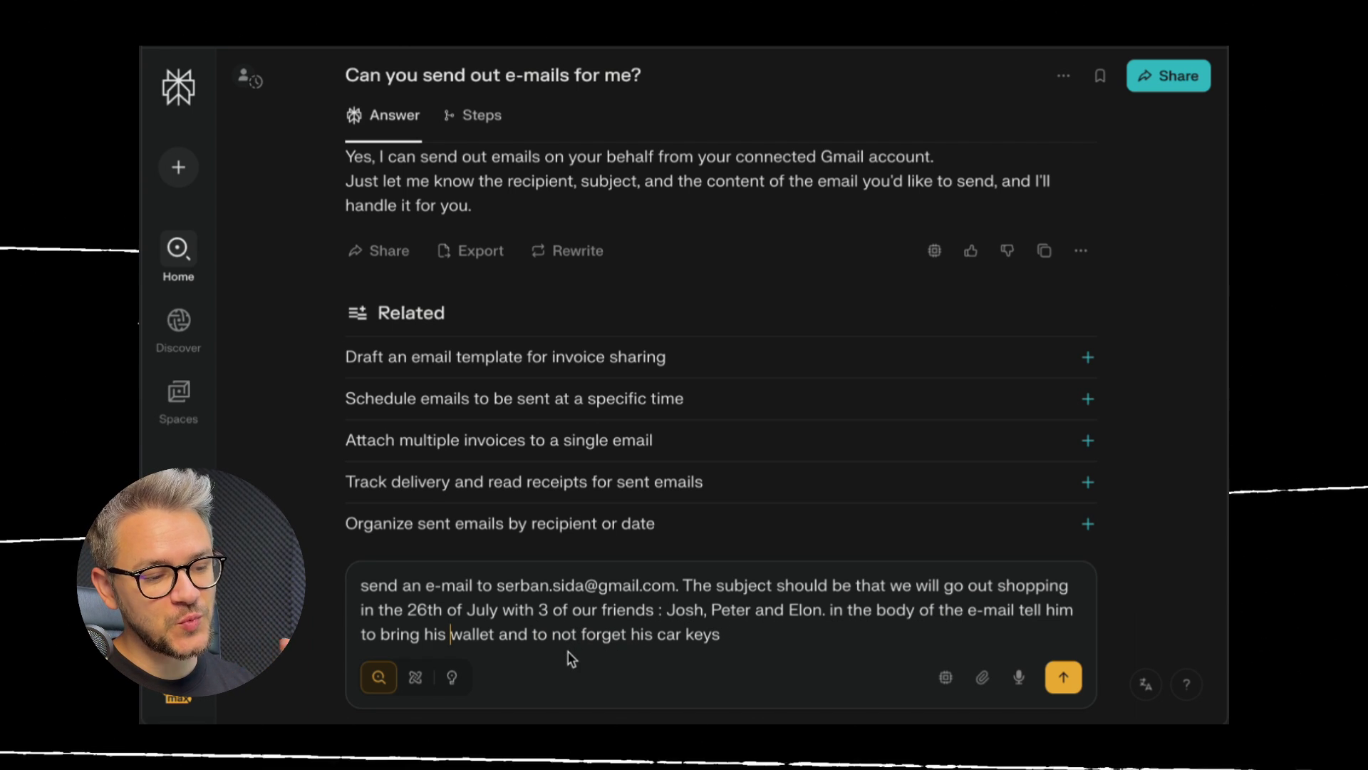
left_click(1063, 677)
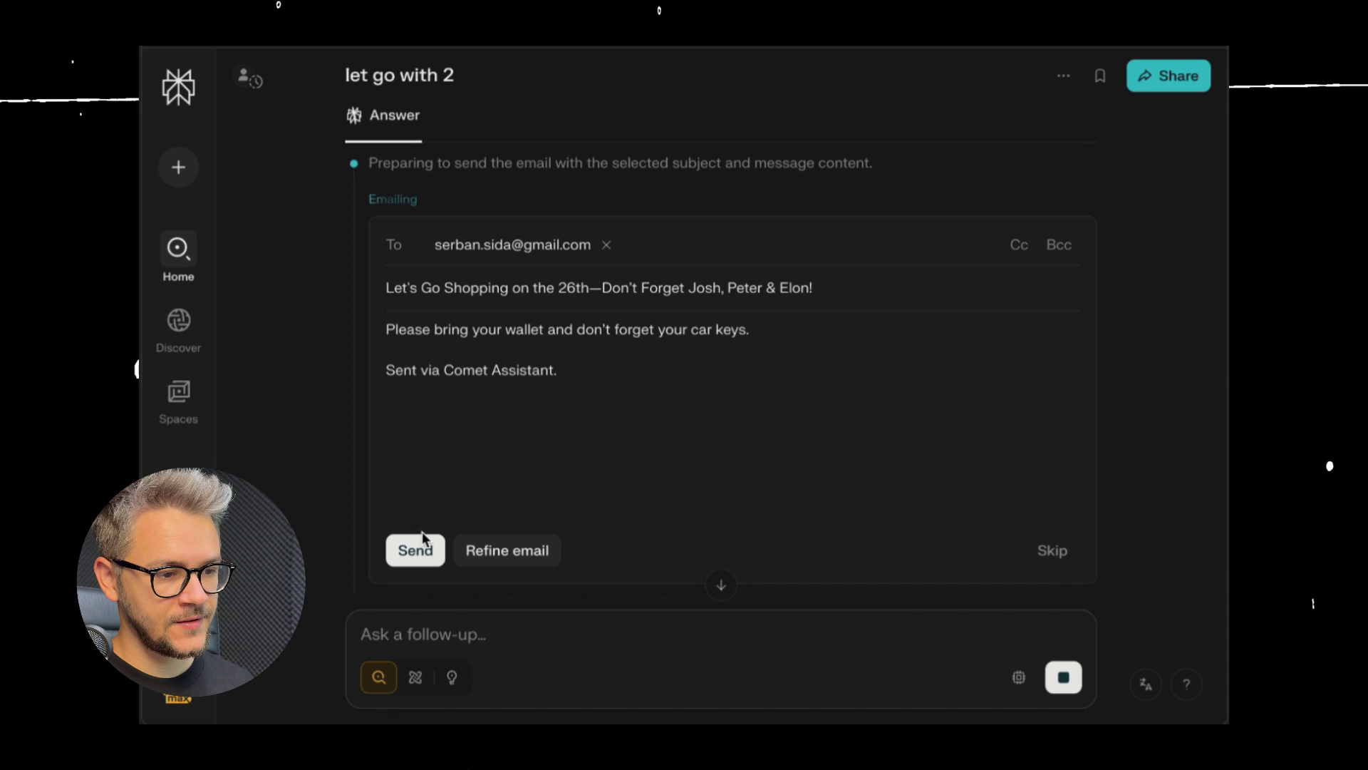
Send the drafted shopping-trip email from the draft card.
left_click(420, 548)
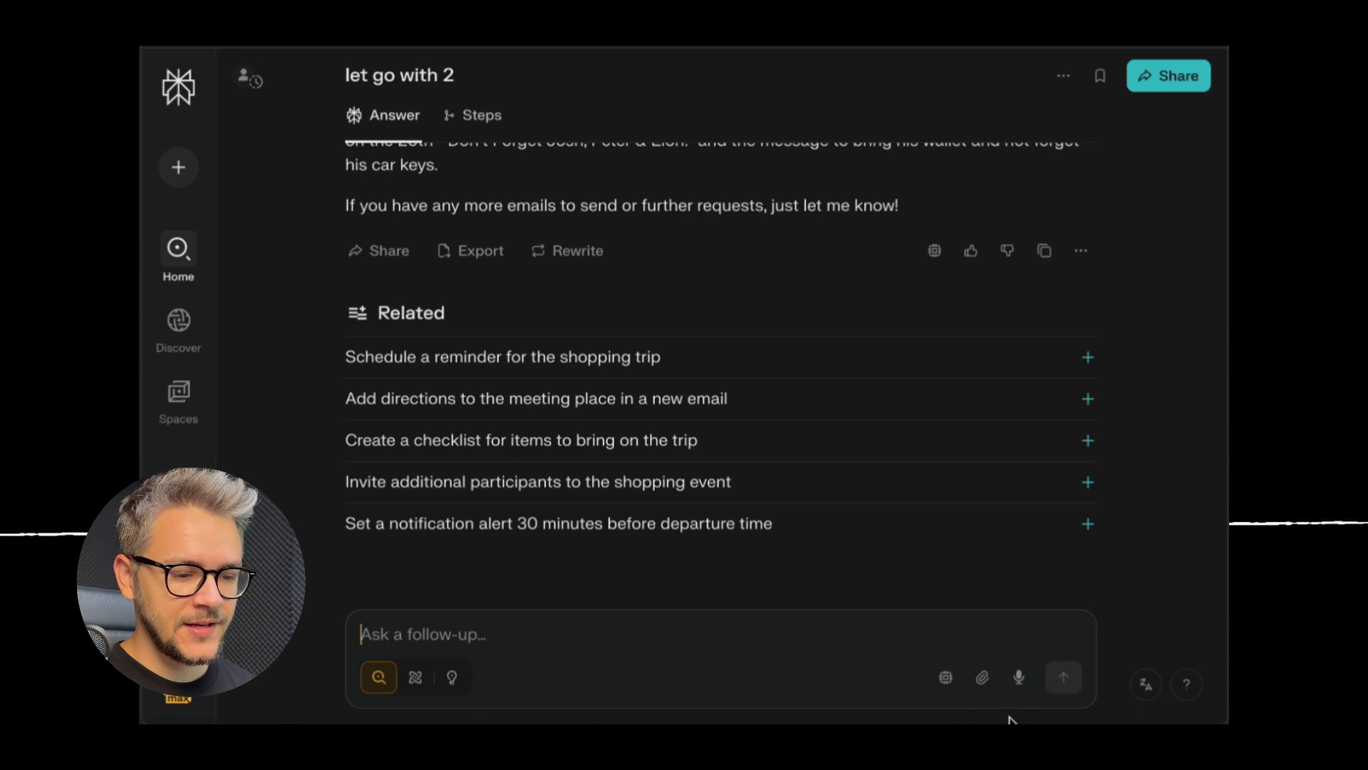
Dictate and submit a request for a Brainstorming meeting next Thursday at 3 PM, then confirm Schedule.
left_click(1019, 679)
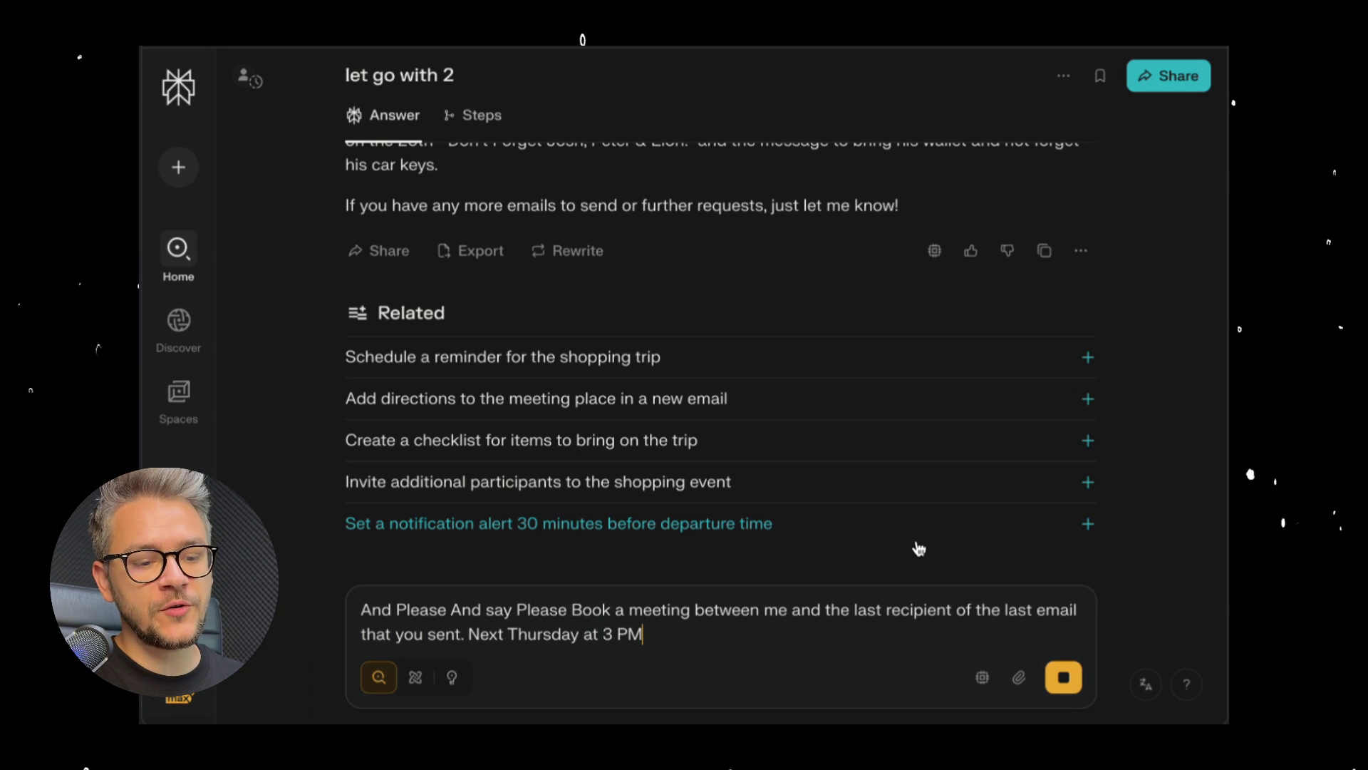
left_click(1071, 686)
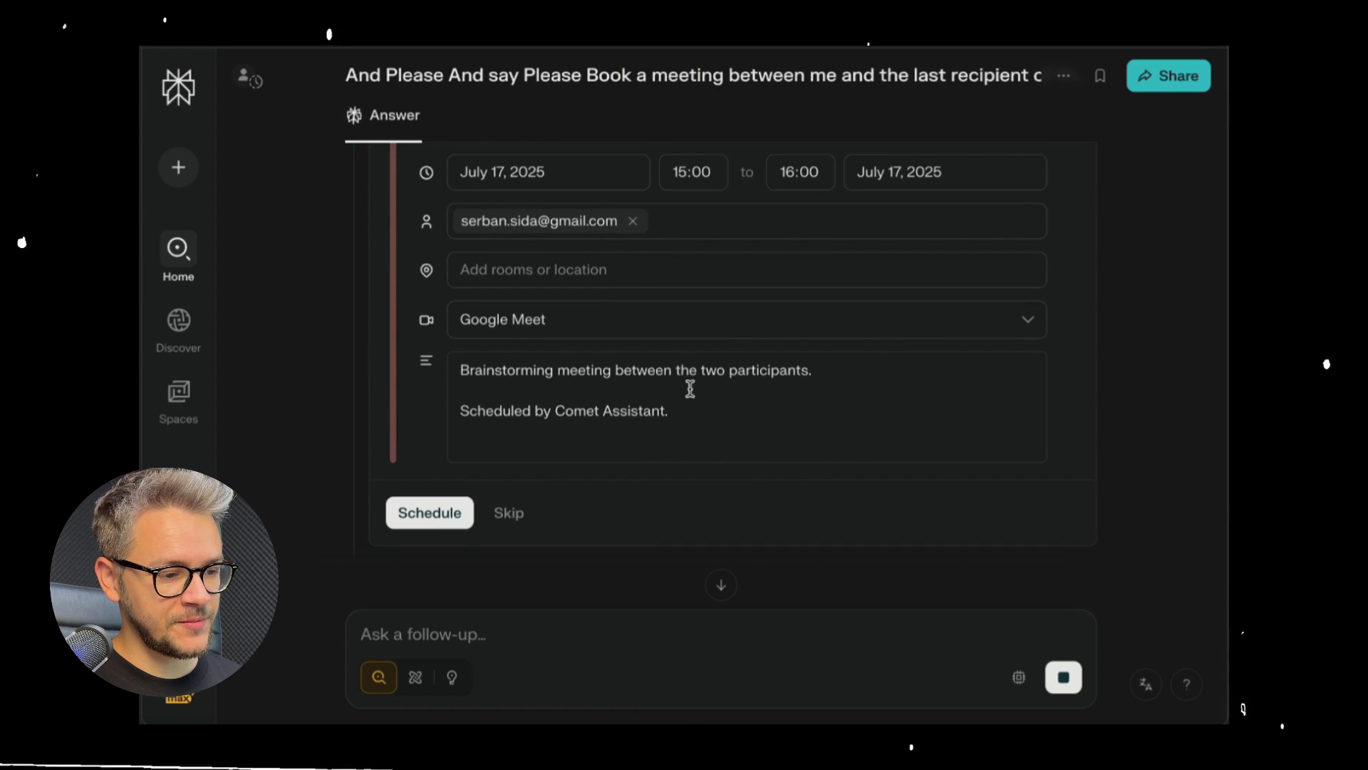
left_click(428, 476)
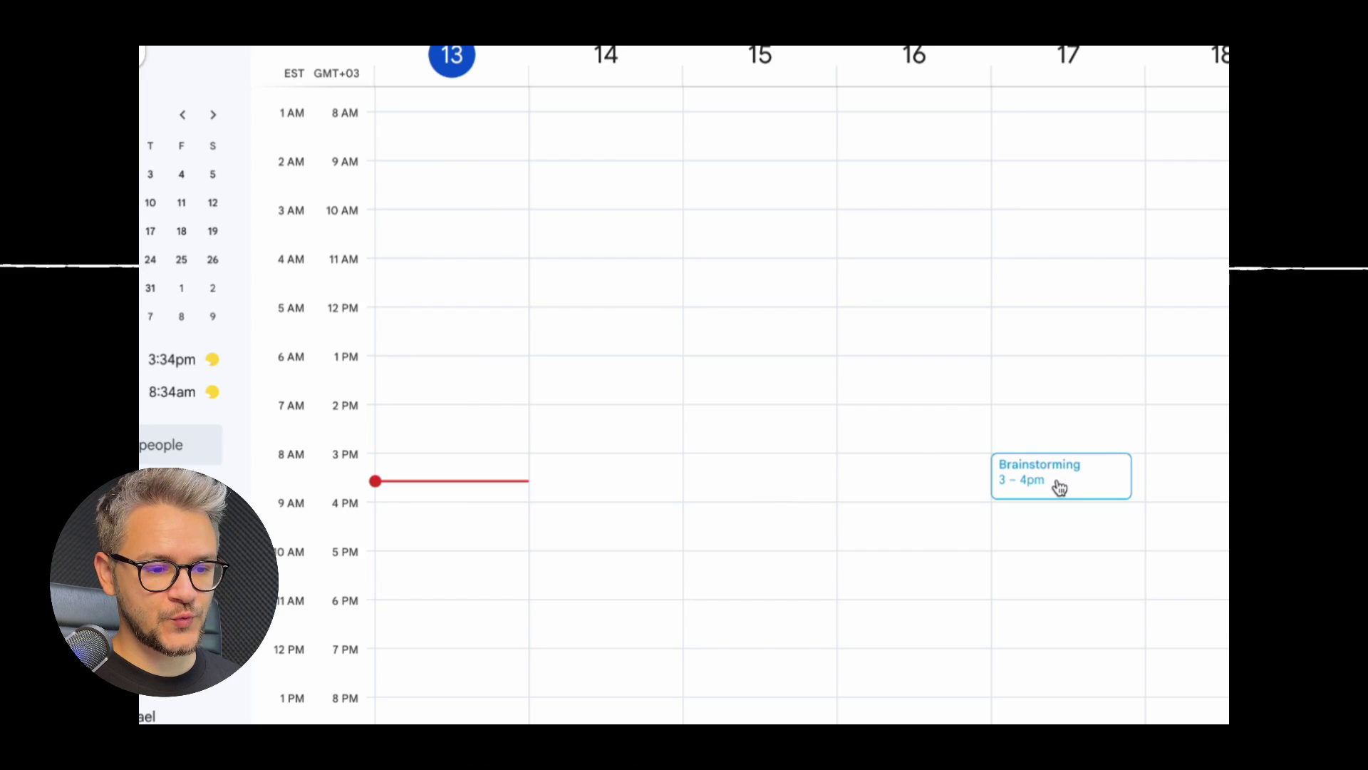
Accept the Brainstorming meeting invitation in Google Calendar and review the event details.
left_click(1059, 488)
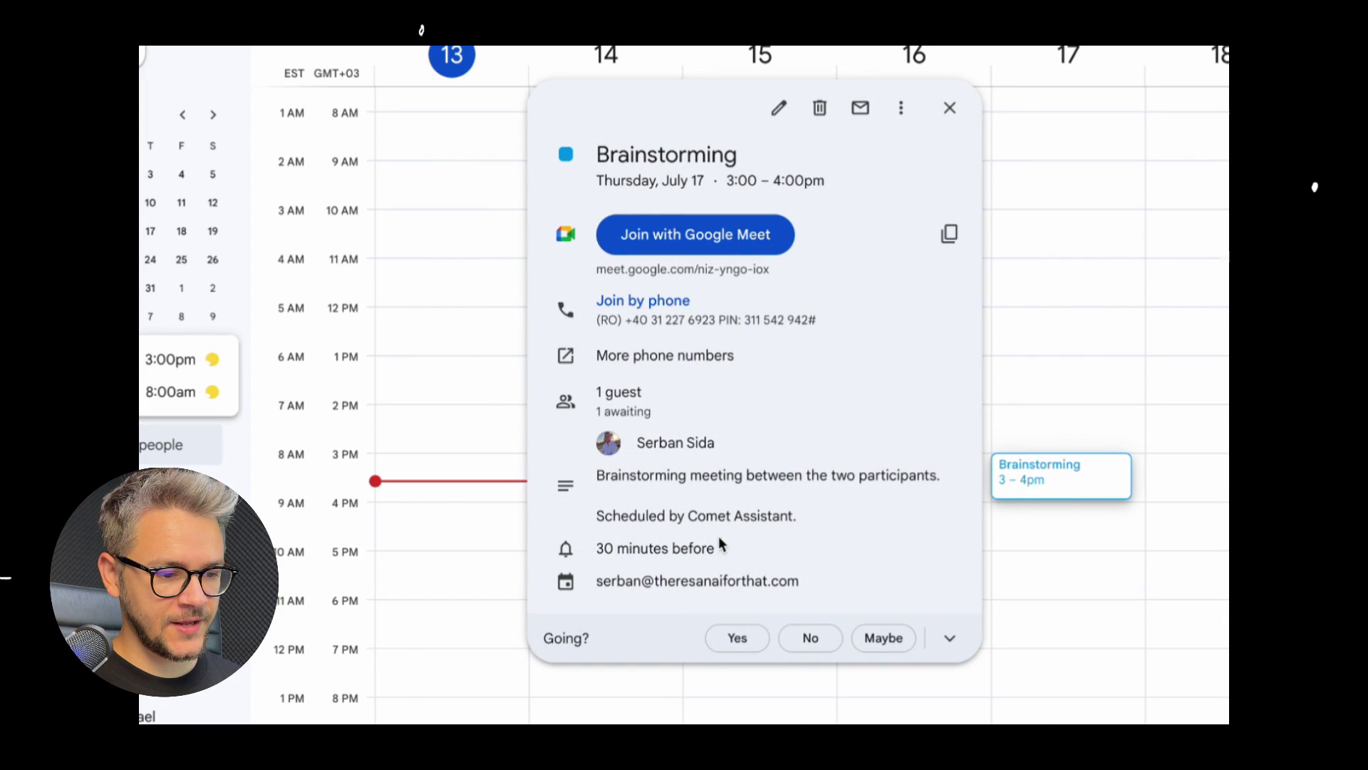
left_click(717, 632)
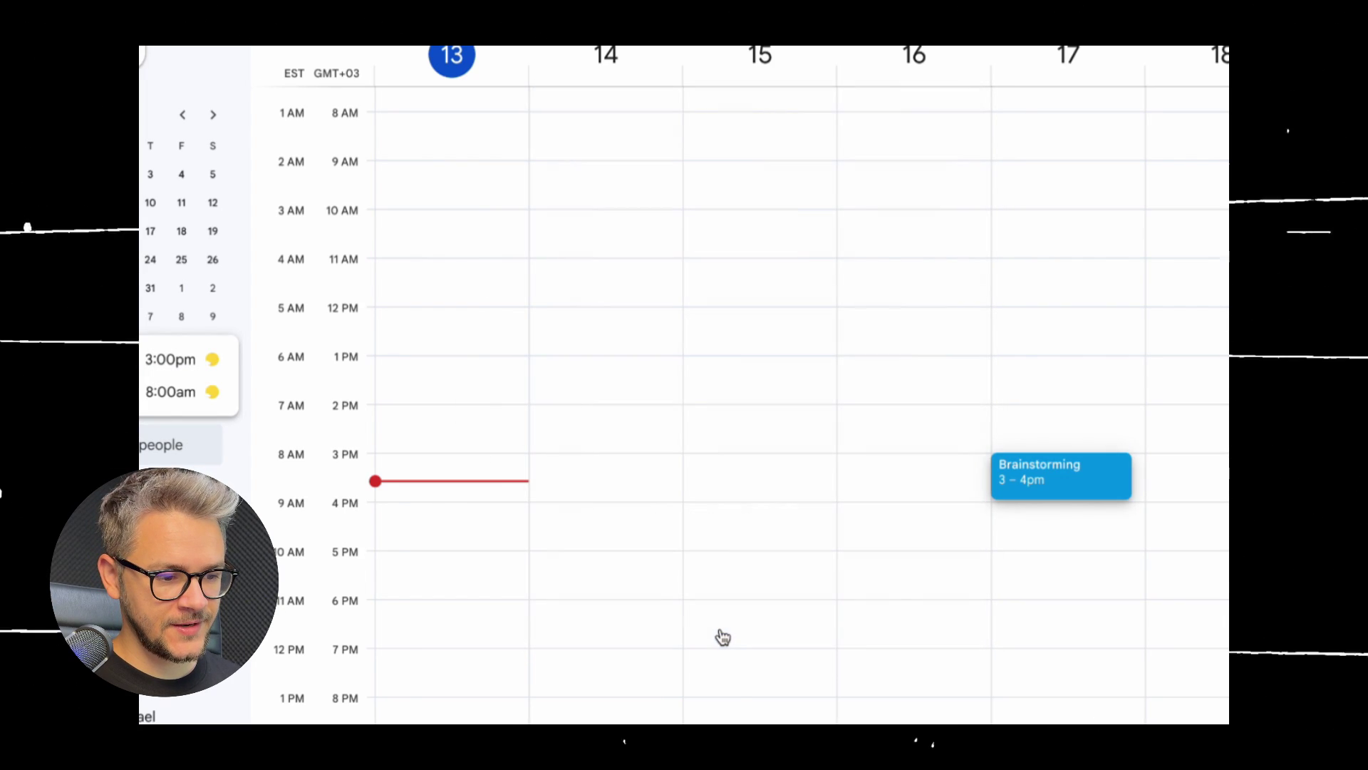
left_click(1067, 474)
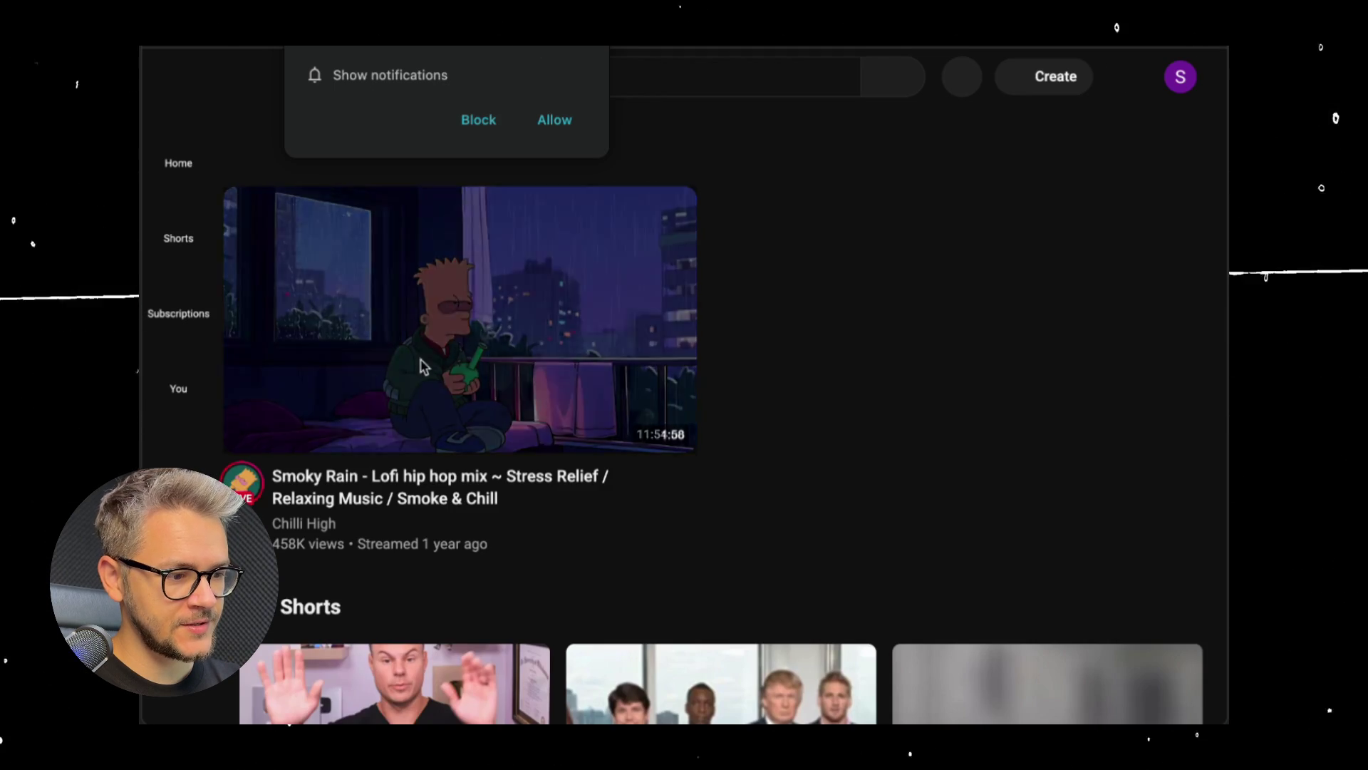
scroll(422, 366, "down", 5)
scroll(422, 367, "up", 4)
scroll(492, 406, "down", 1)
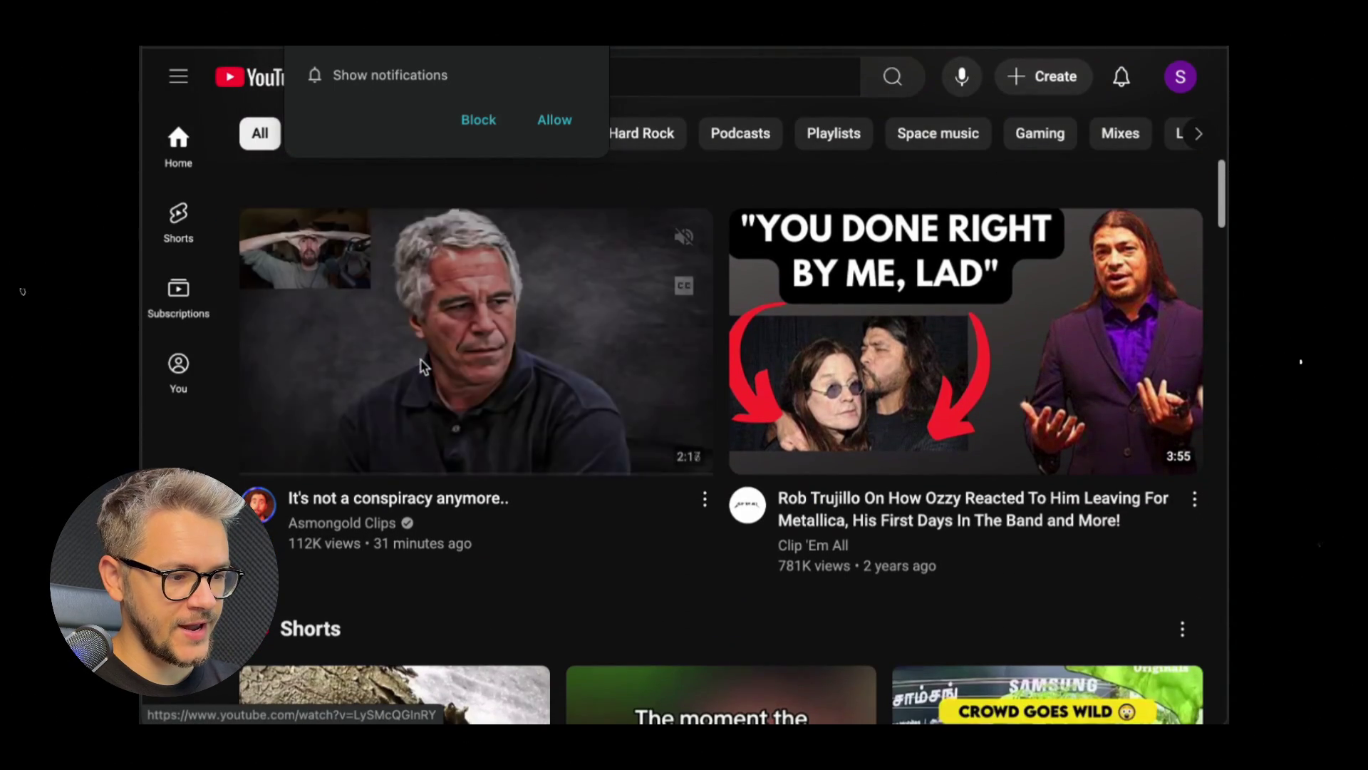
scroll(568, 428, "down", 1)
mouse_move(965, 281)
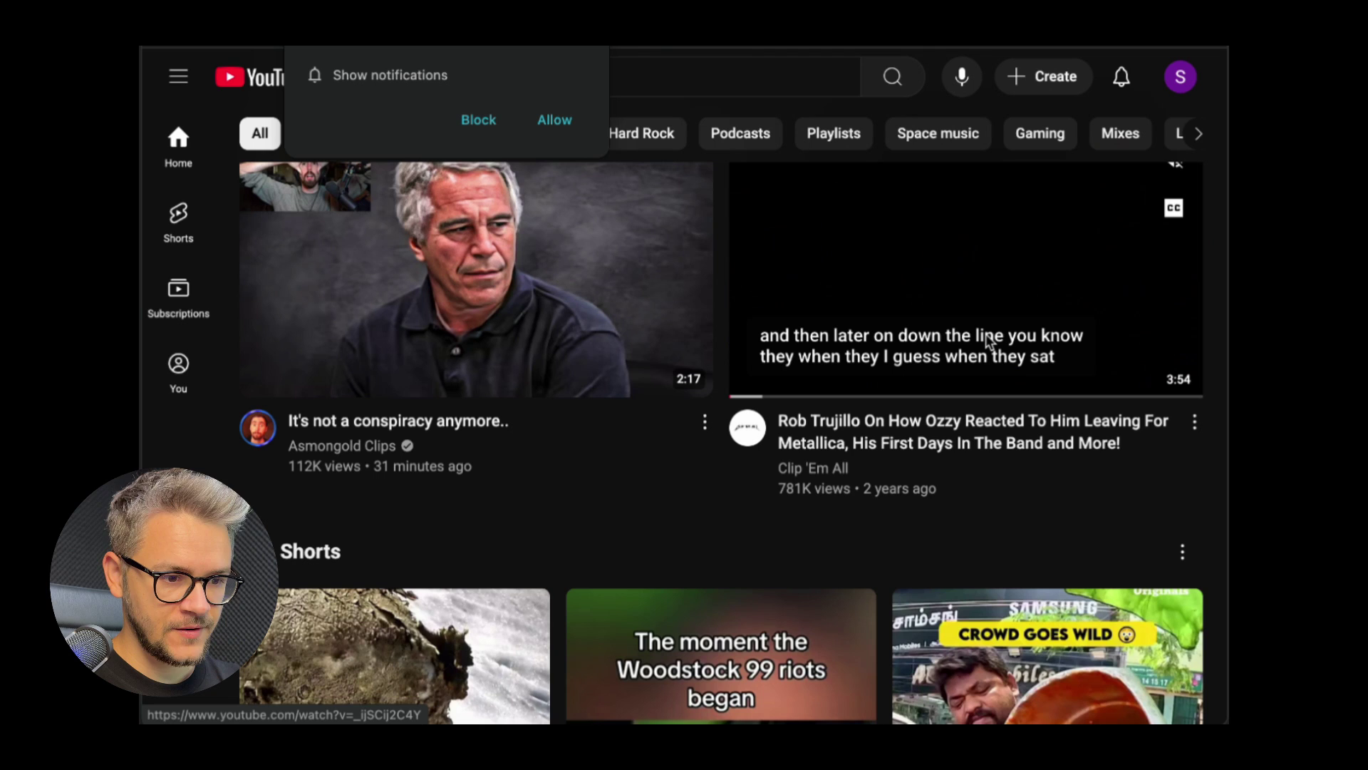
Open the Rob Trujillo, Danny DeVito and Zakk Wylde videos from the YouTube home feed.
left_click(935, 283)
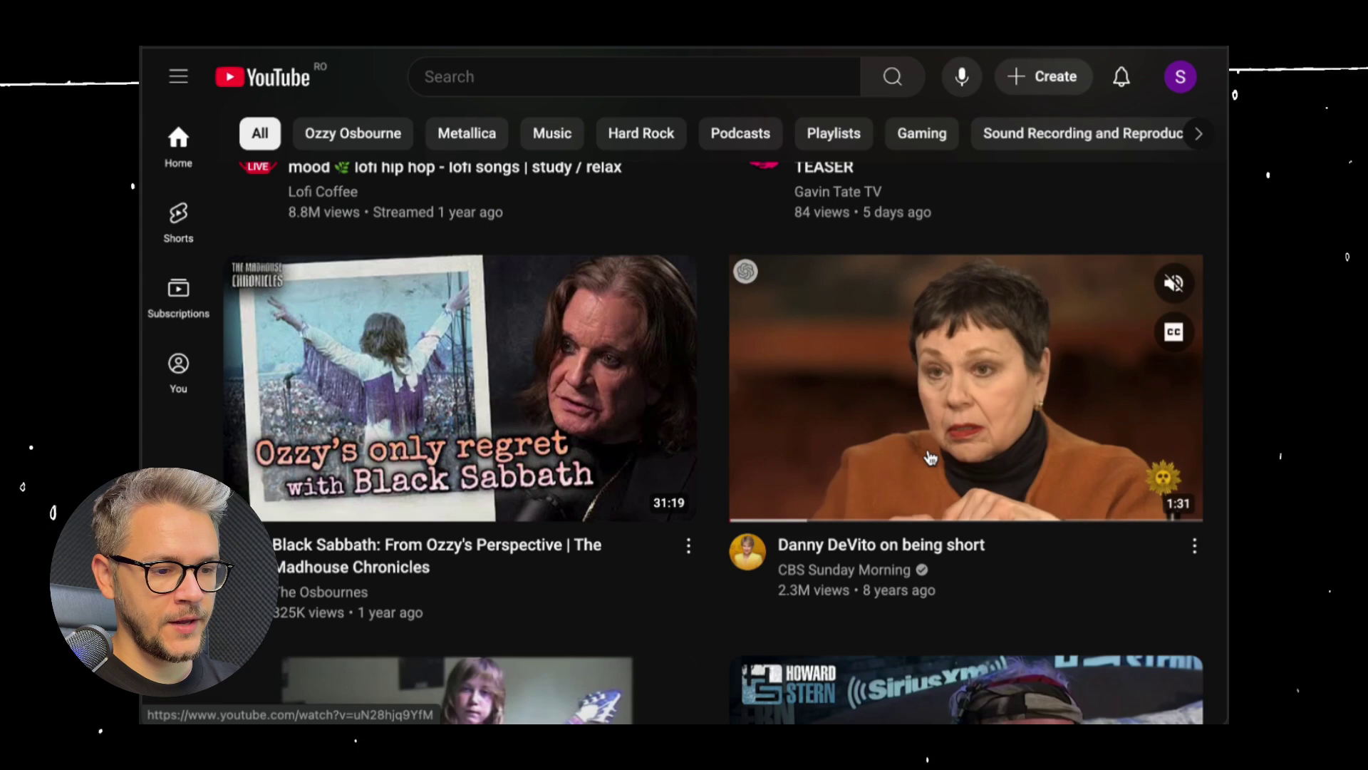
left_click(928, 458)
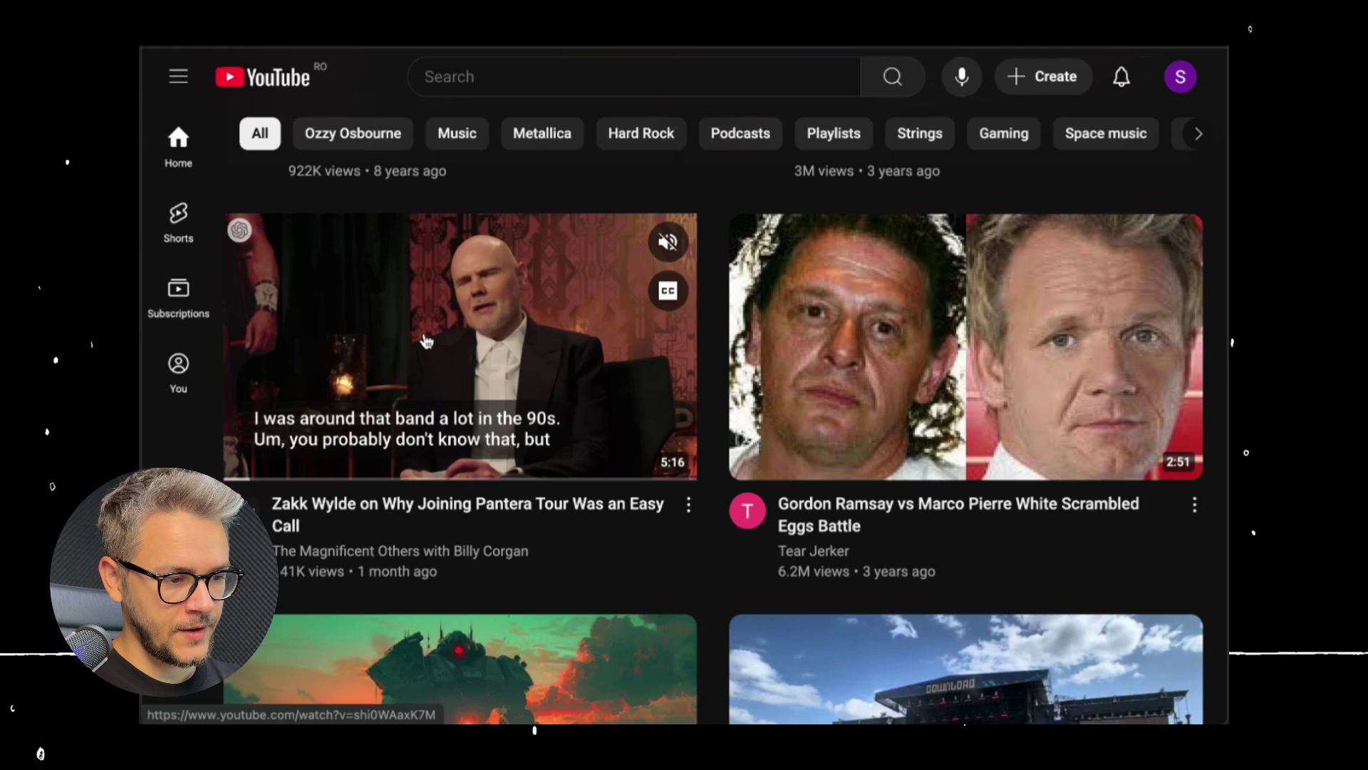
left_click(633, 301)
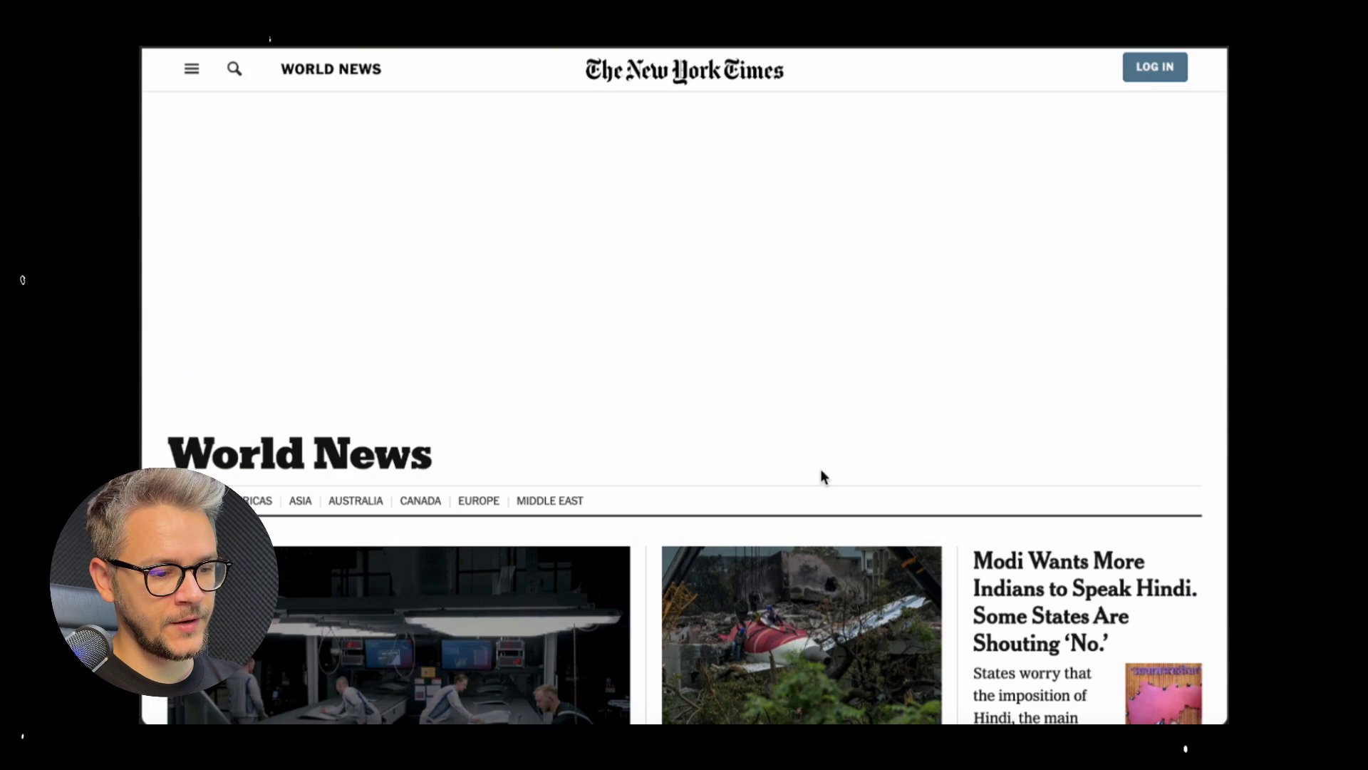
scroll(820, 468, "down", 5)
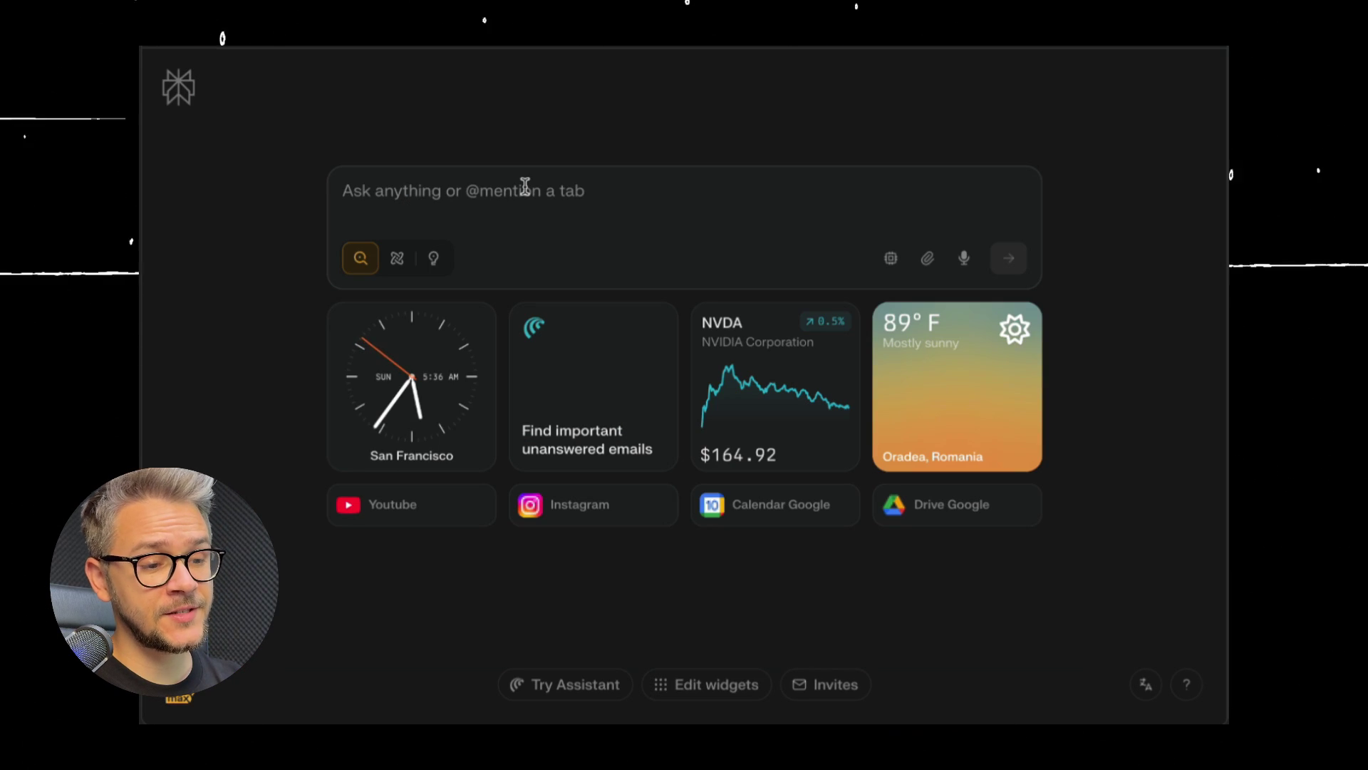
Review the assistant's summary list of all open tabs and its closing line.
left_click_drag(386, 254, 870, 510)
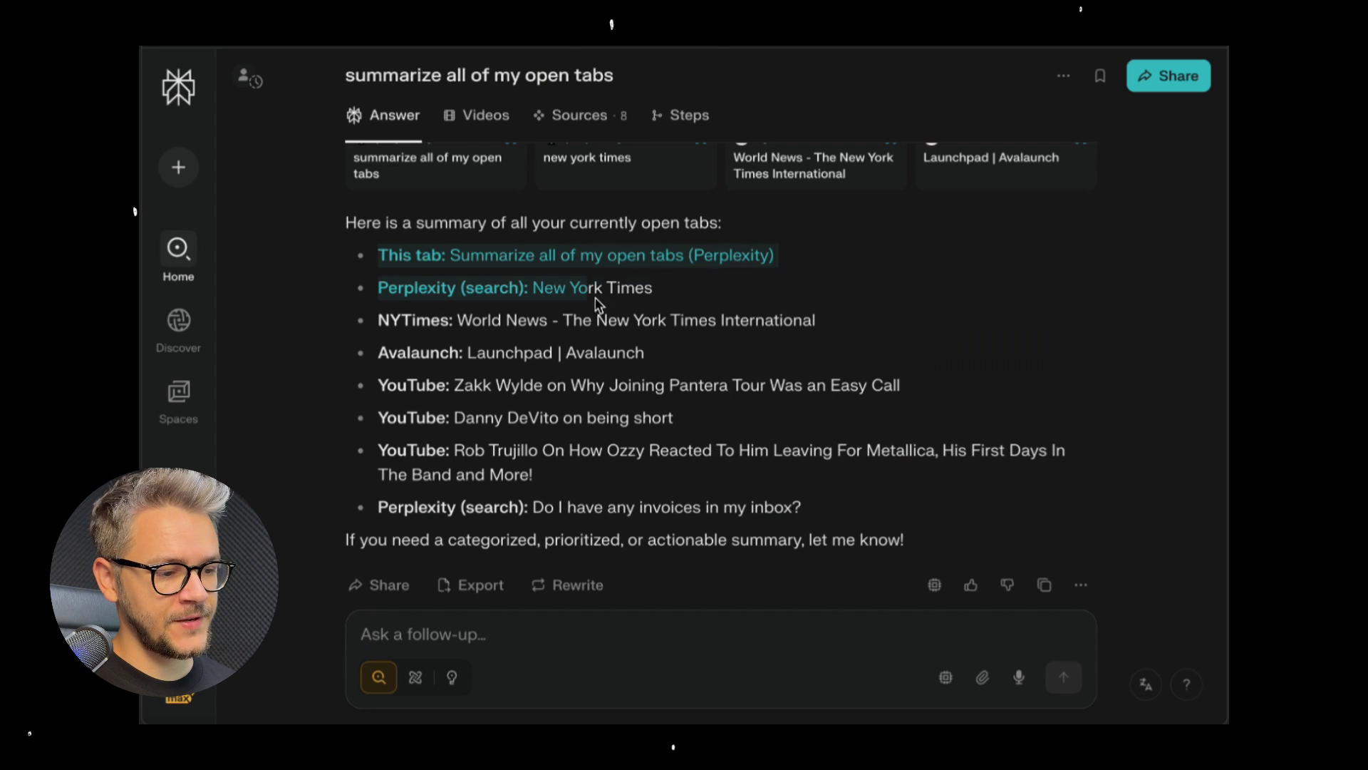
left_click(871, 509)
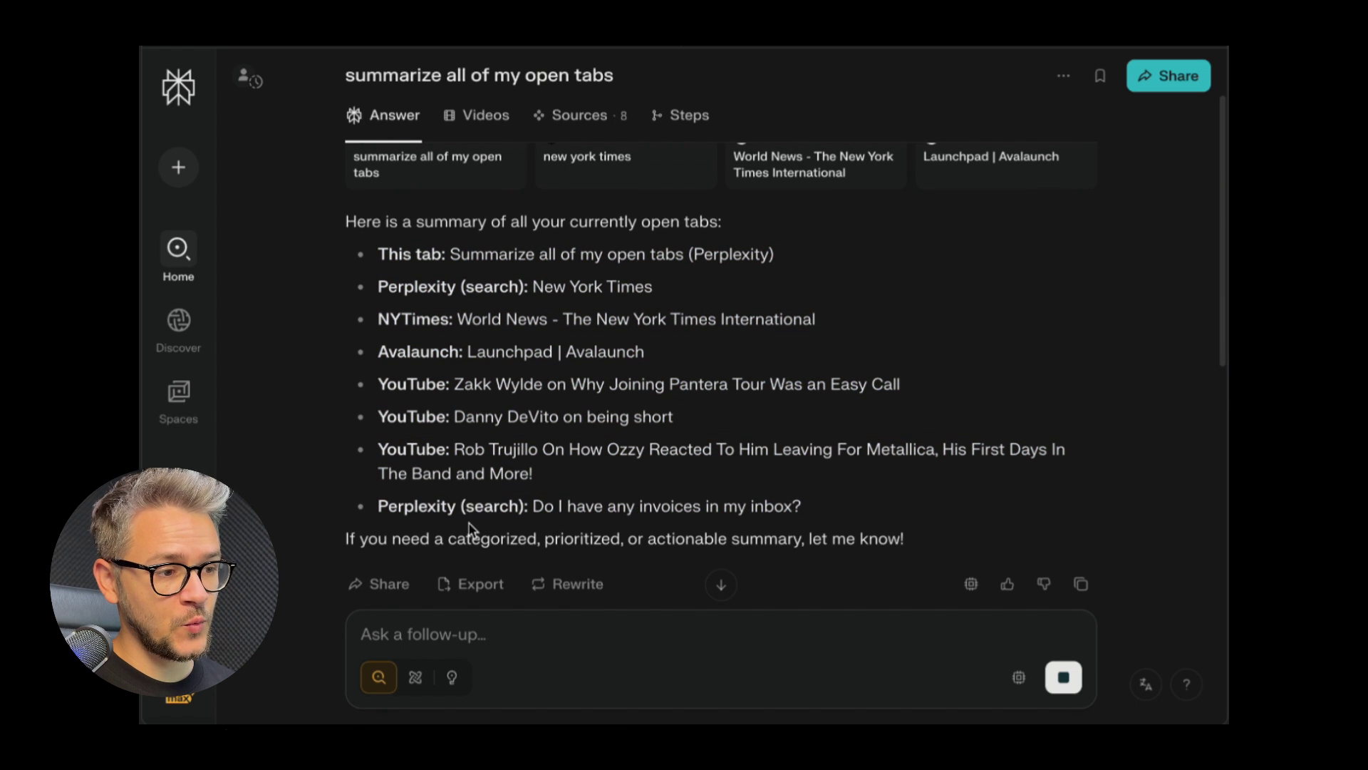
left_click_drag(359, 538, 625, 547)
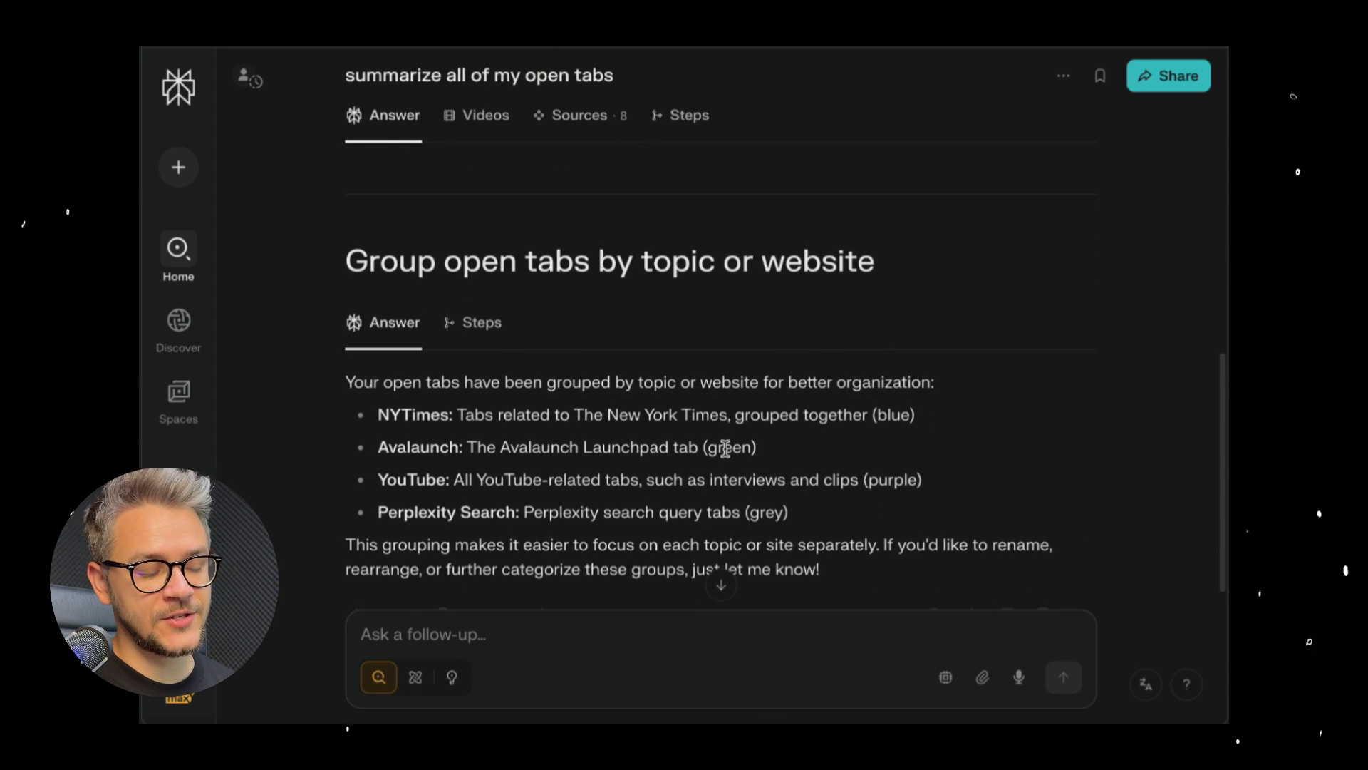
left_click_drag(380, 292, 733, 387)
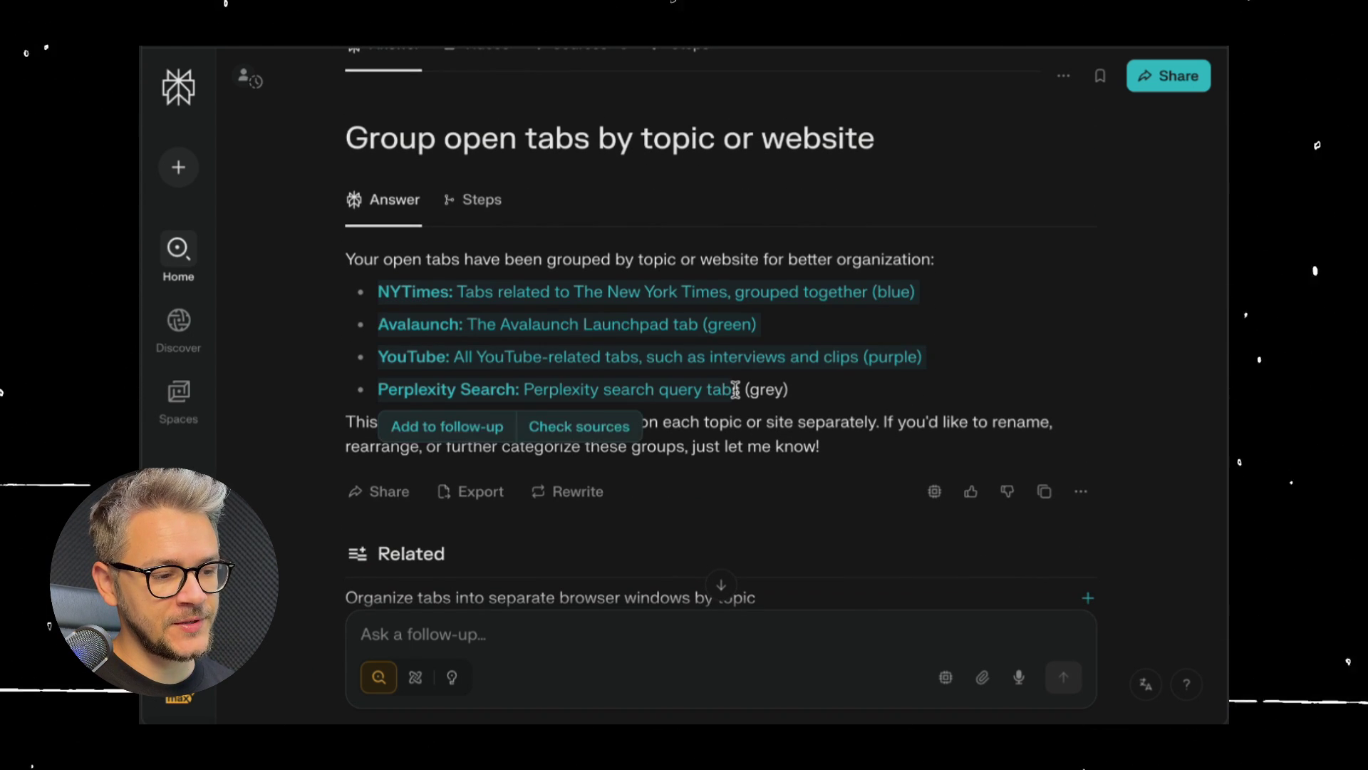
Review the tabs grouped by website into NYTimes, Avalaunch, YouTube and Perplexity.
left_click(427, 323)
left_click_drag(376, 290, 964, 285)
left_click(648, 307)
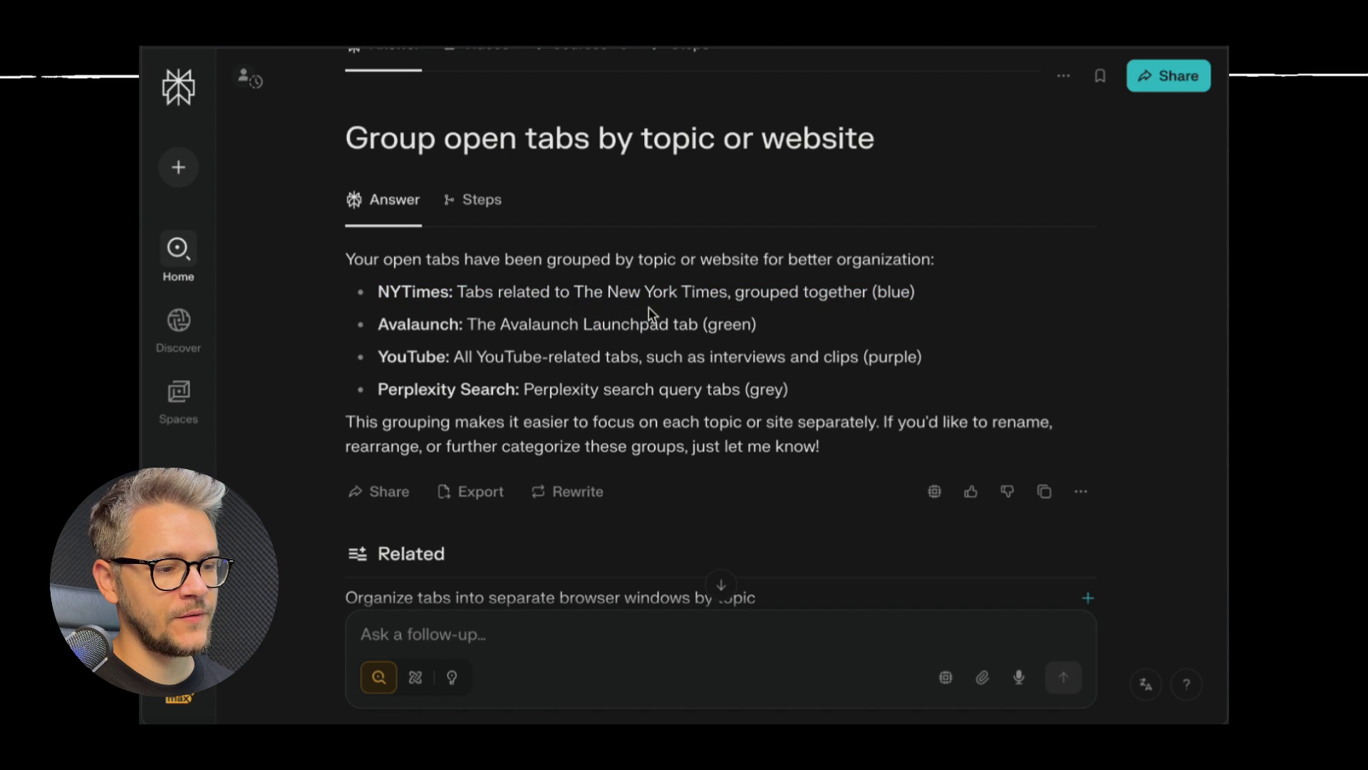
scroll(937, 427, "down", 2)
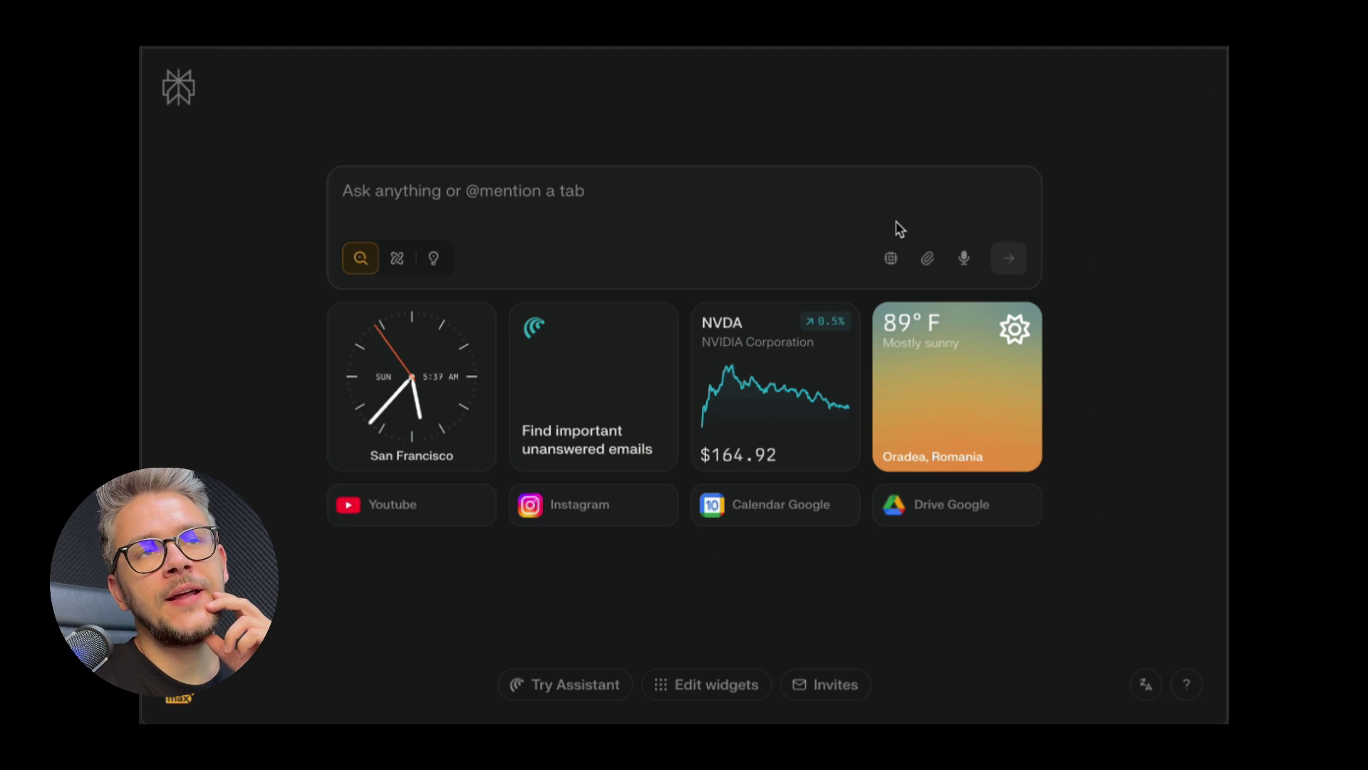
Dictate the Switzerland road-trip request and pick the 'Book a 4-star hotel' follow-up for Grindelwald.
left_click(963, 258)
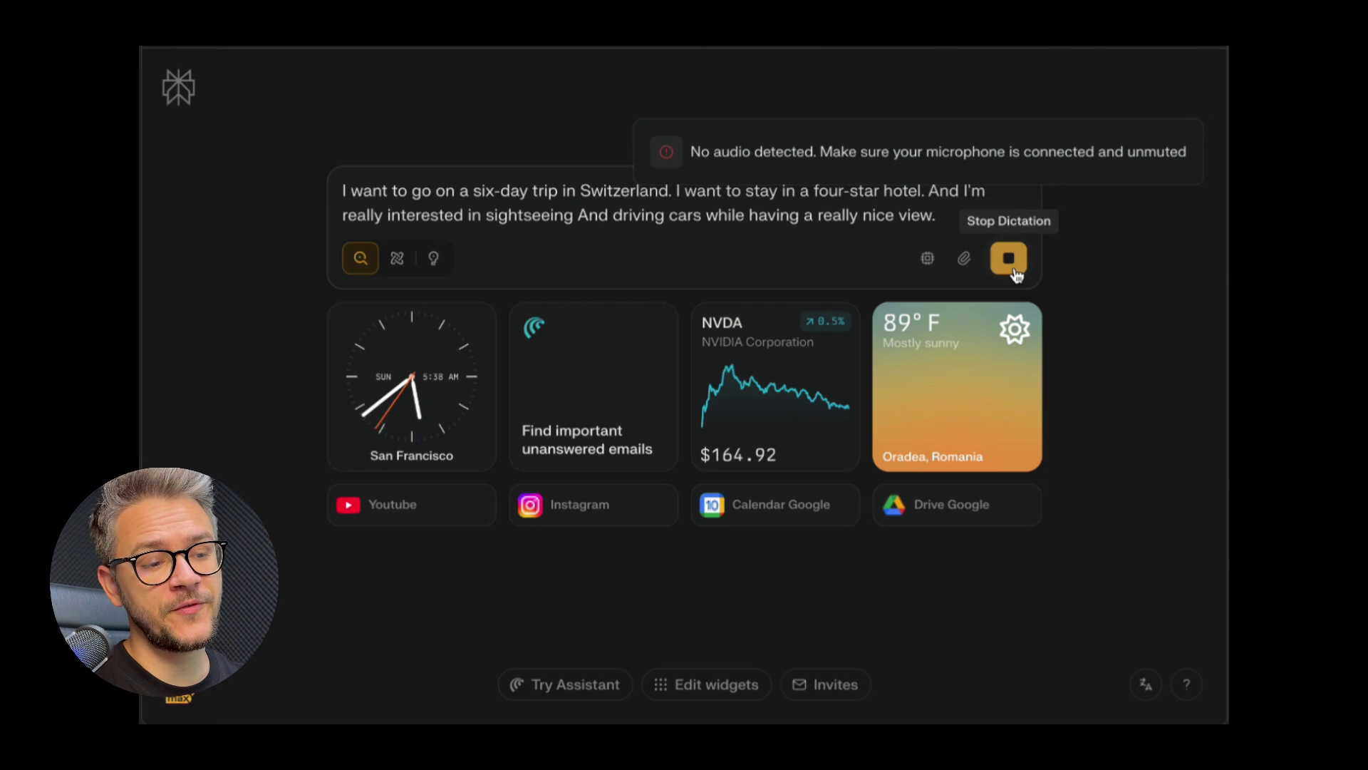
scroll(632, 403, "down", 3)
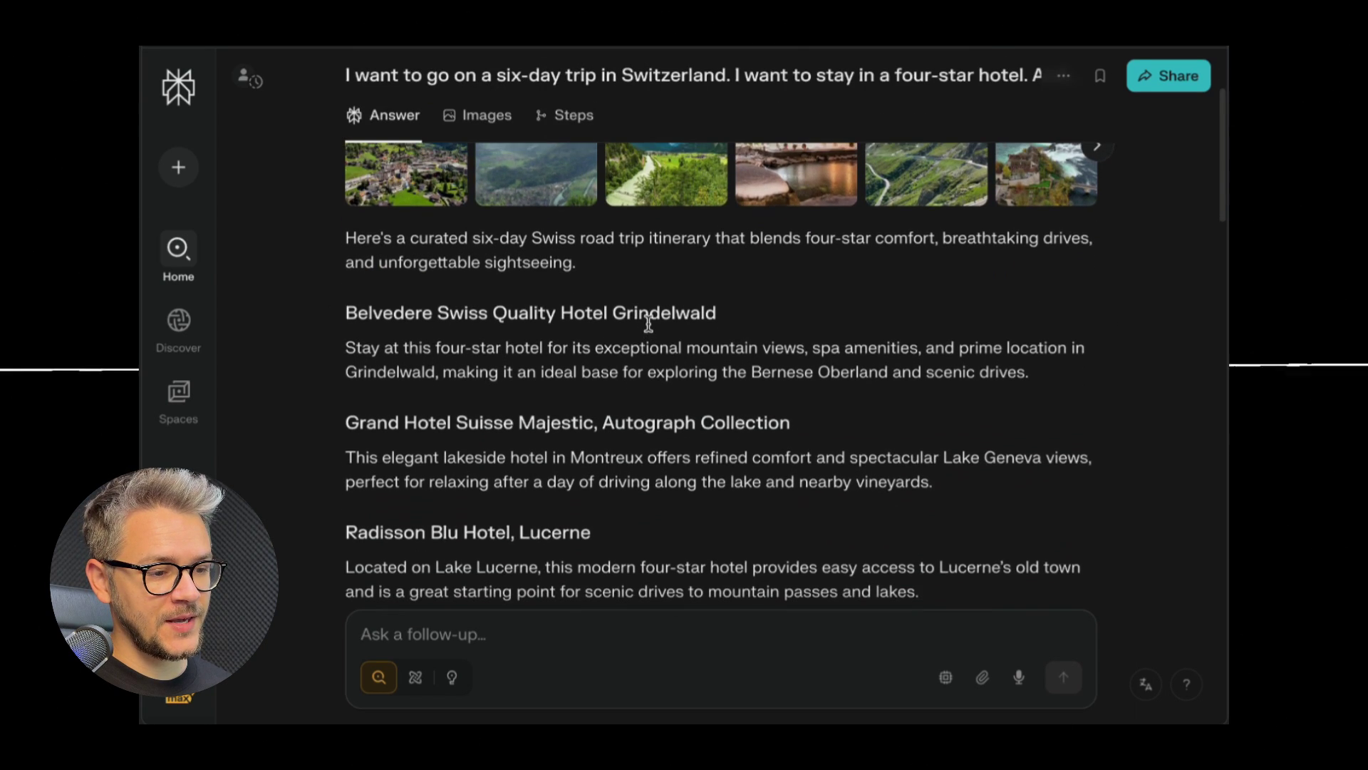
scroll(648, 324, "down", 1)
scroll(648, 323, "down", 5)
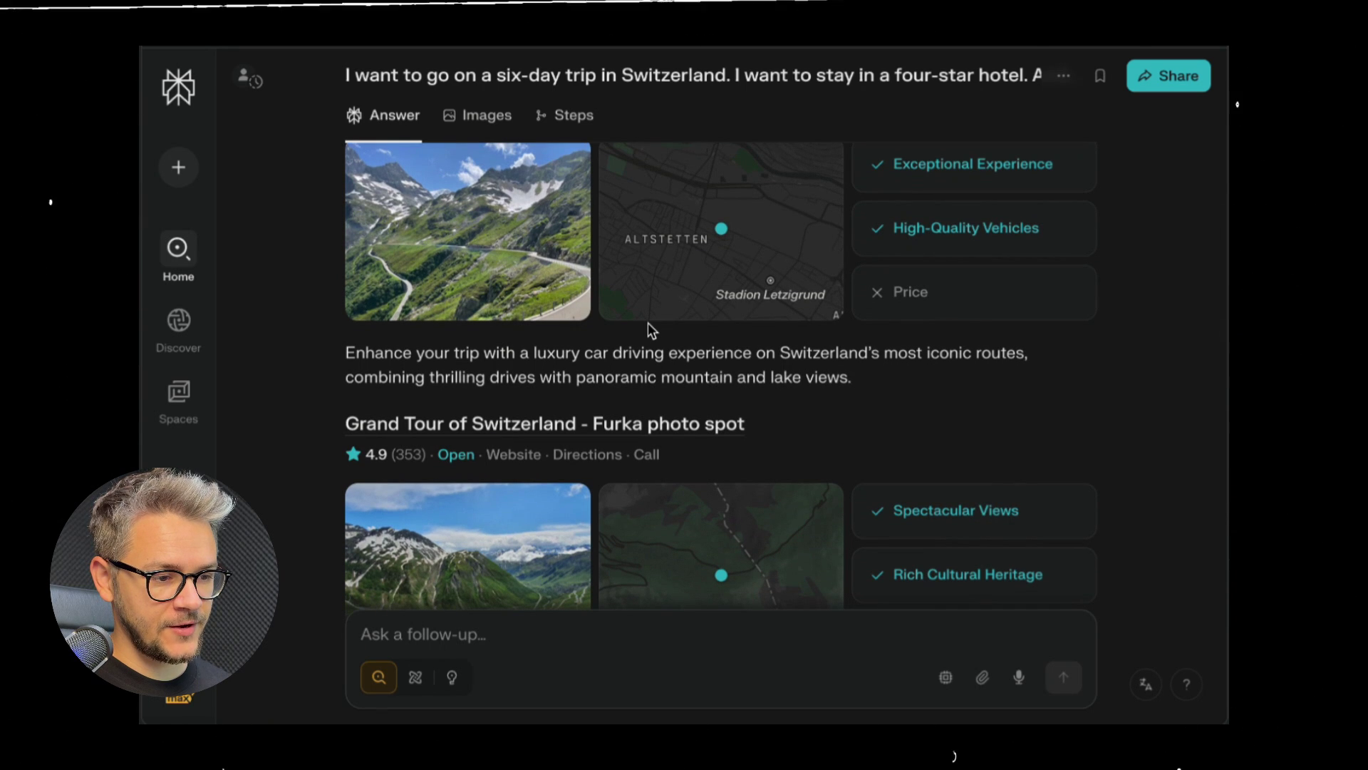
scroll(648, 322, "up", 1)
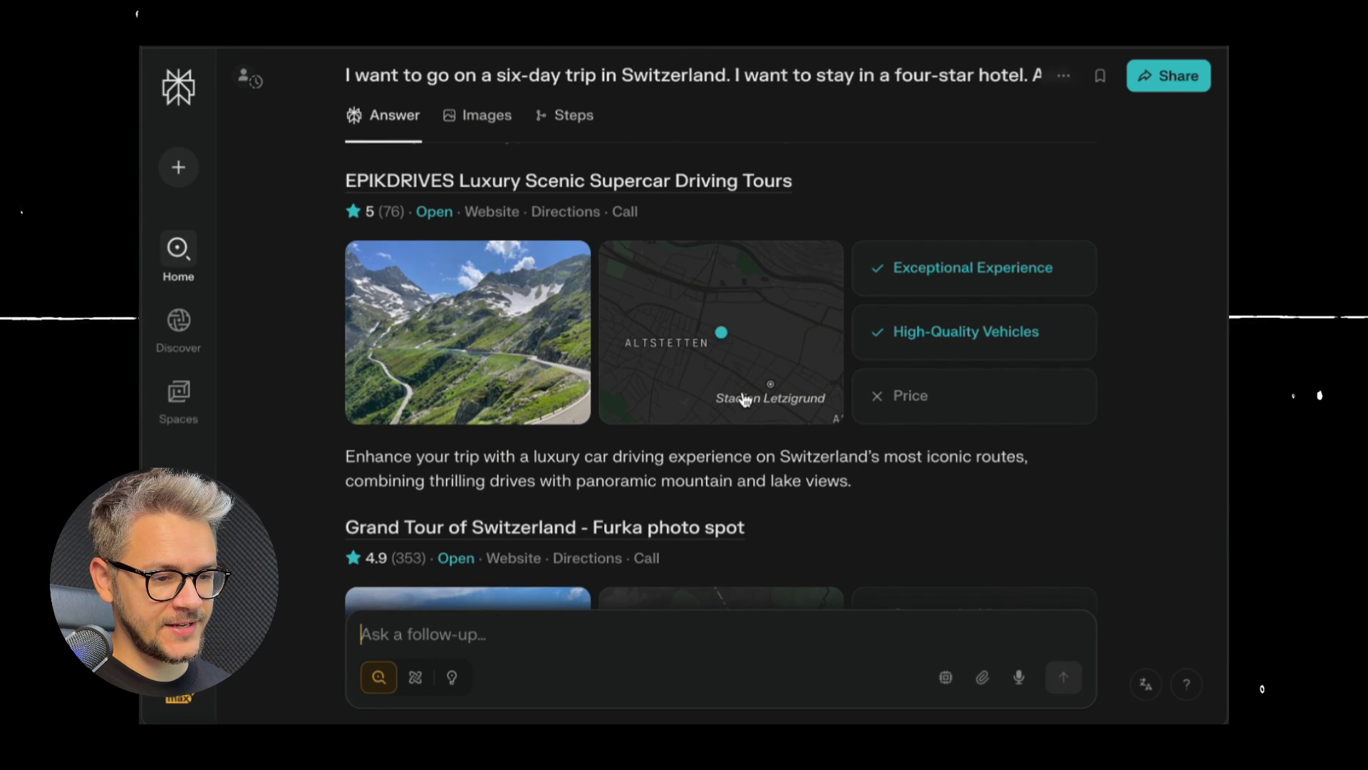
scroll(743, 395, "down", 3)
scroll(743, 396, "down", 8)
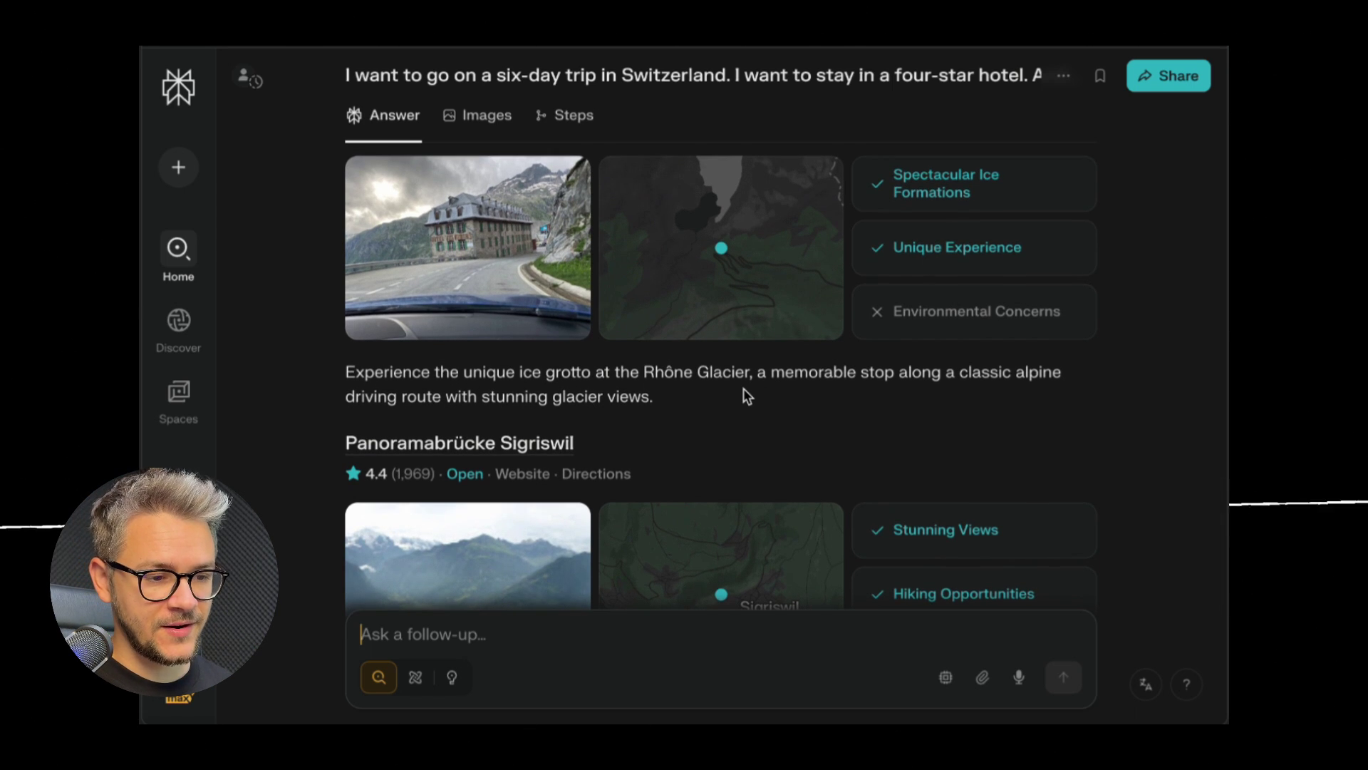
scroll(744, 396, "down", 10)
left_click(523, 399)
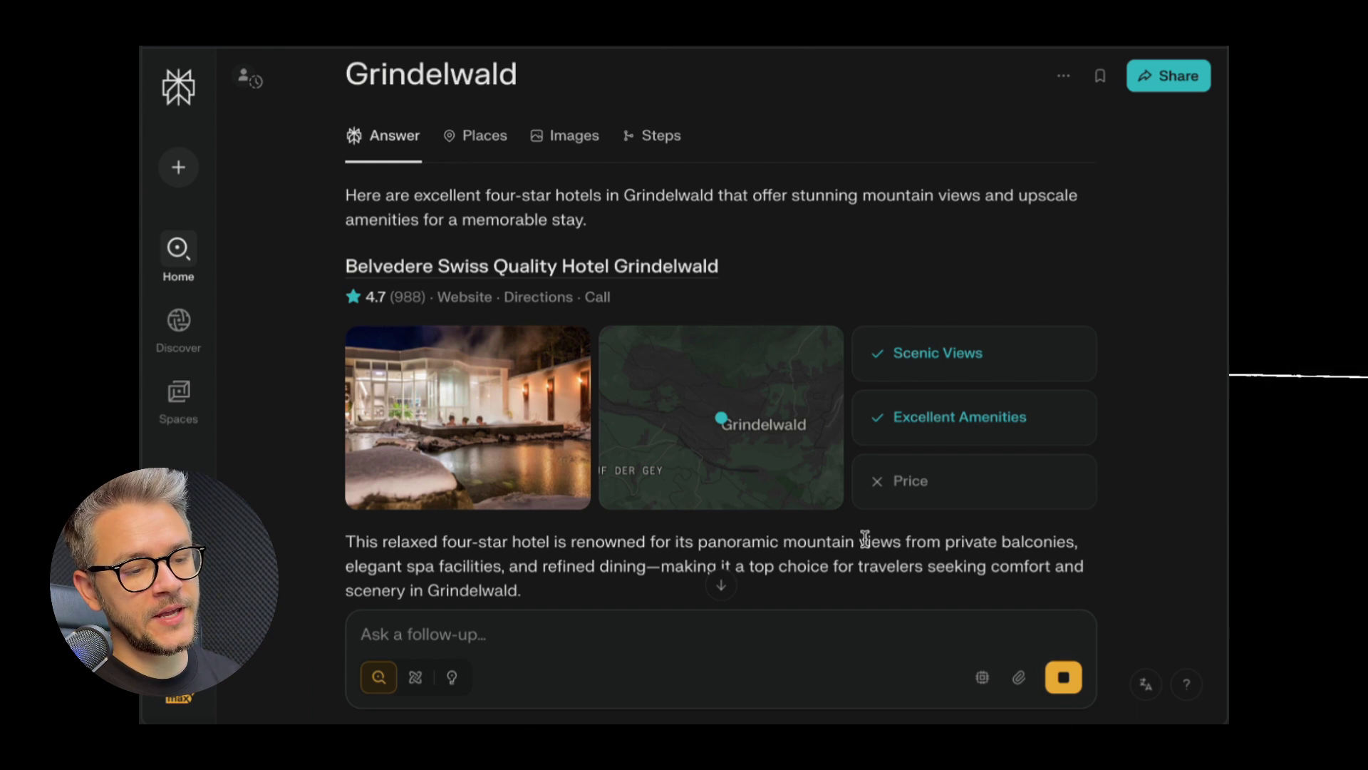
type("Alright, I really love the first one. Please book it for me.")
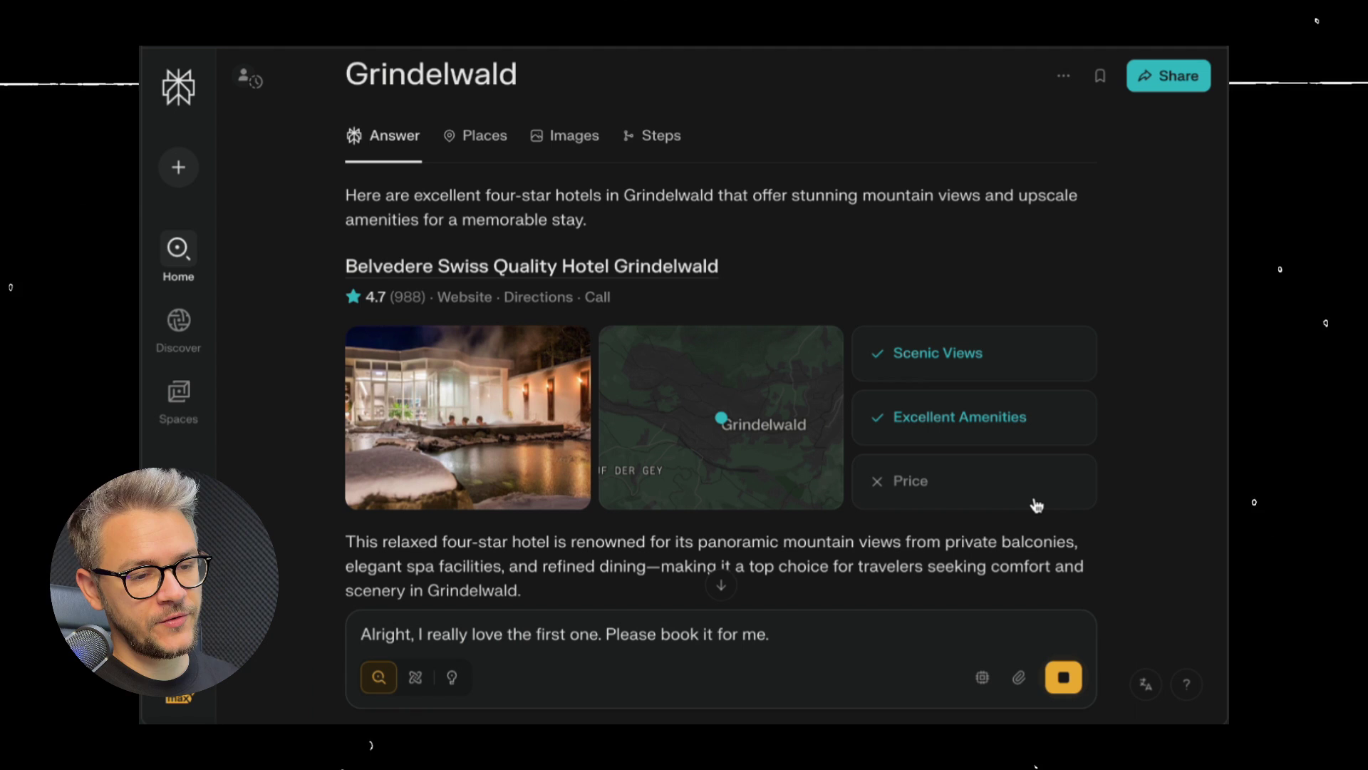
type(" From the 27th of July.")
Send the request to book the first hotel from July 27th and watch the booking page preview.
key("Return")
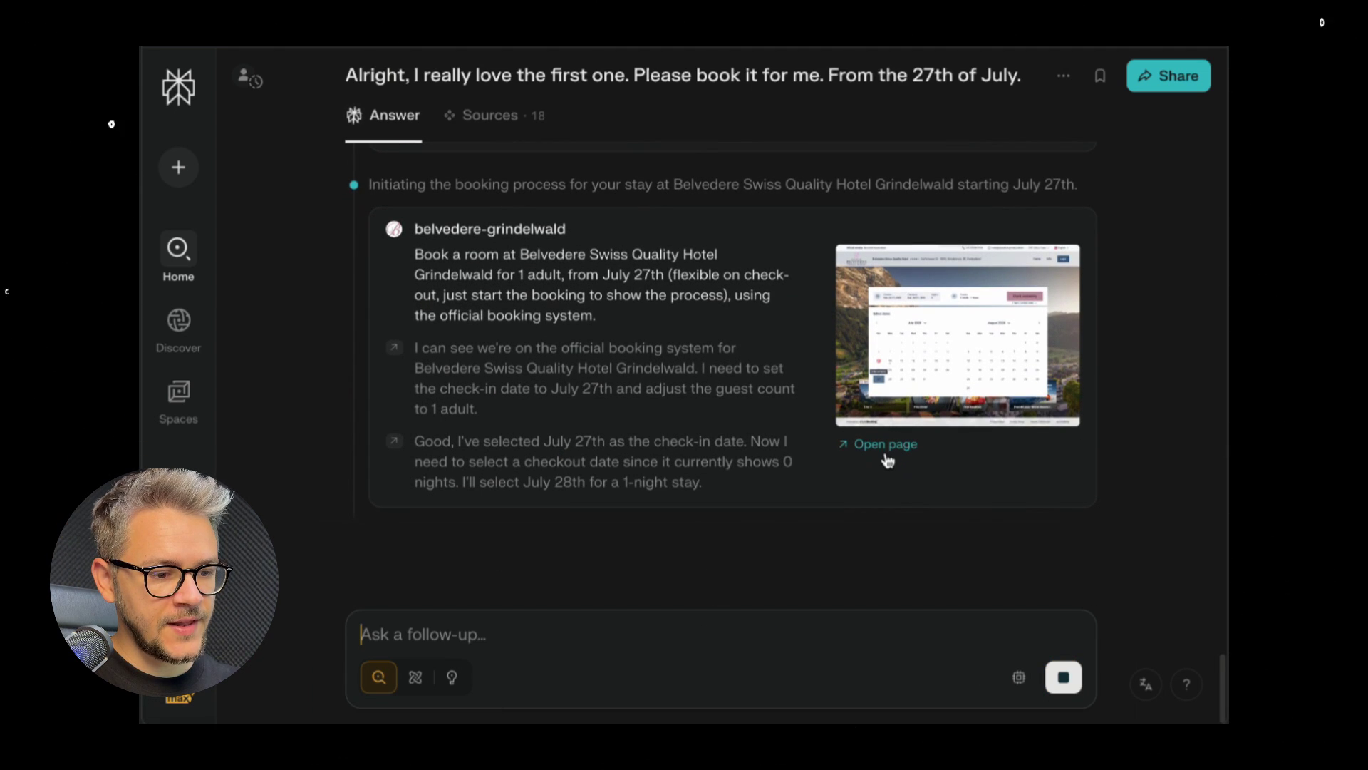
left_click(887, 452)
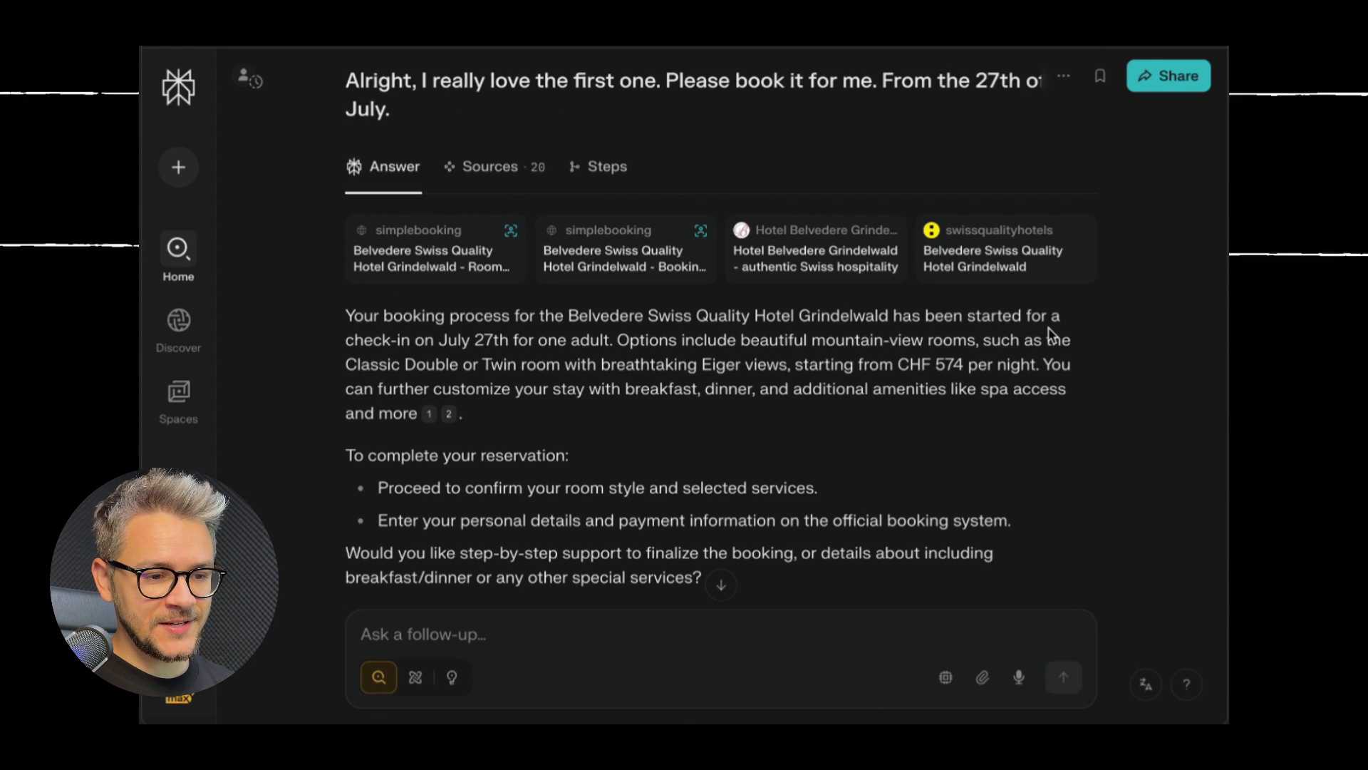
left_click_drag(432, 343, 738, 338)
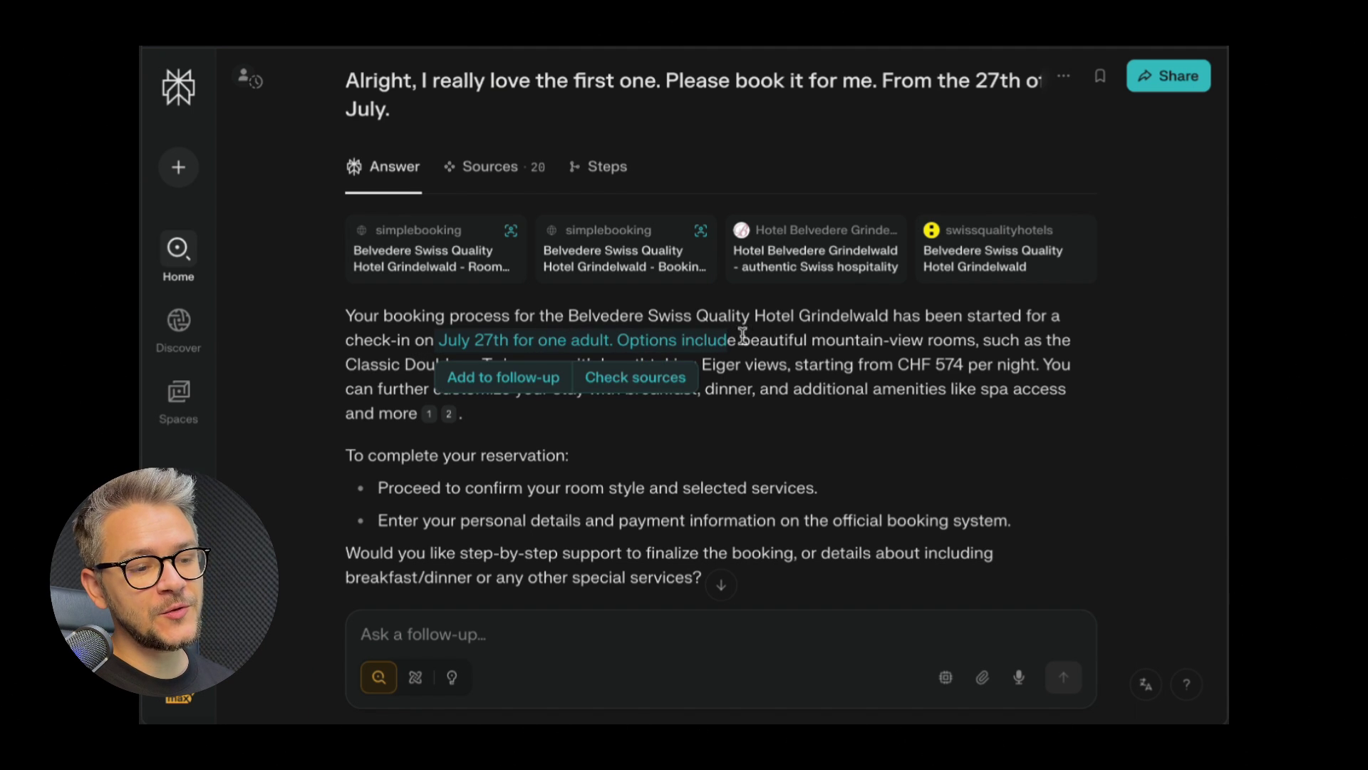
left_click(818, 342)
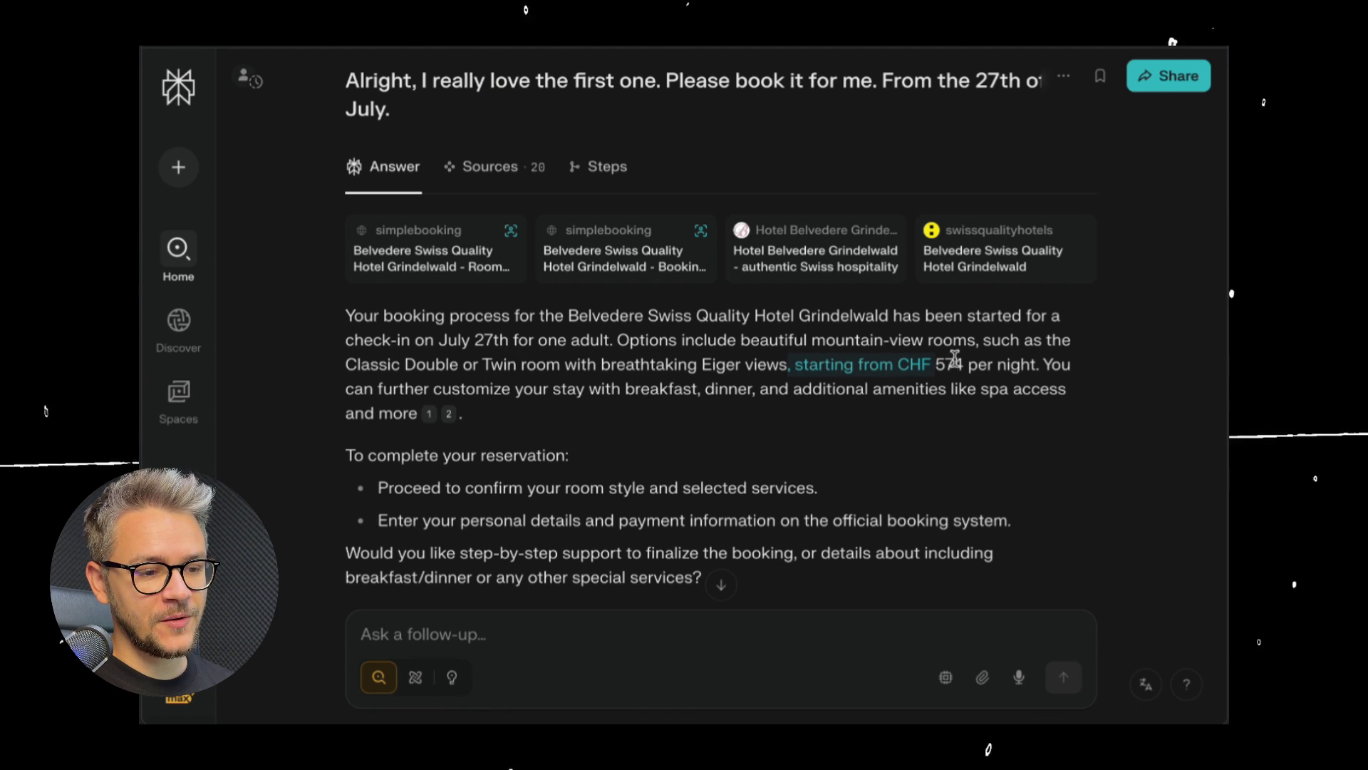
left_click_drag(954, 360, 1026, 364)
left_click(372, 383)
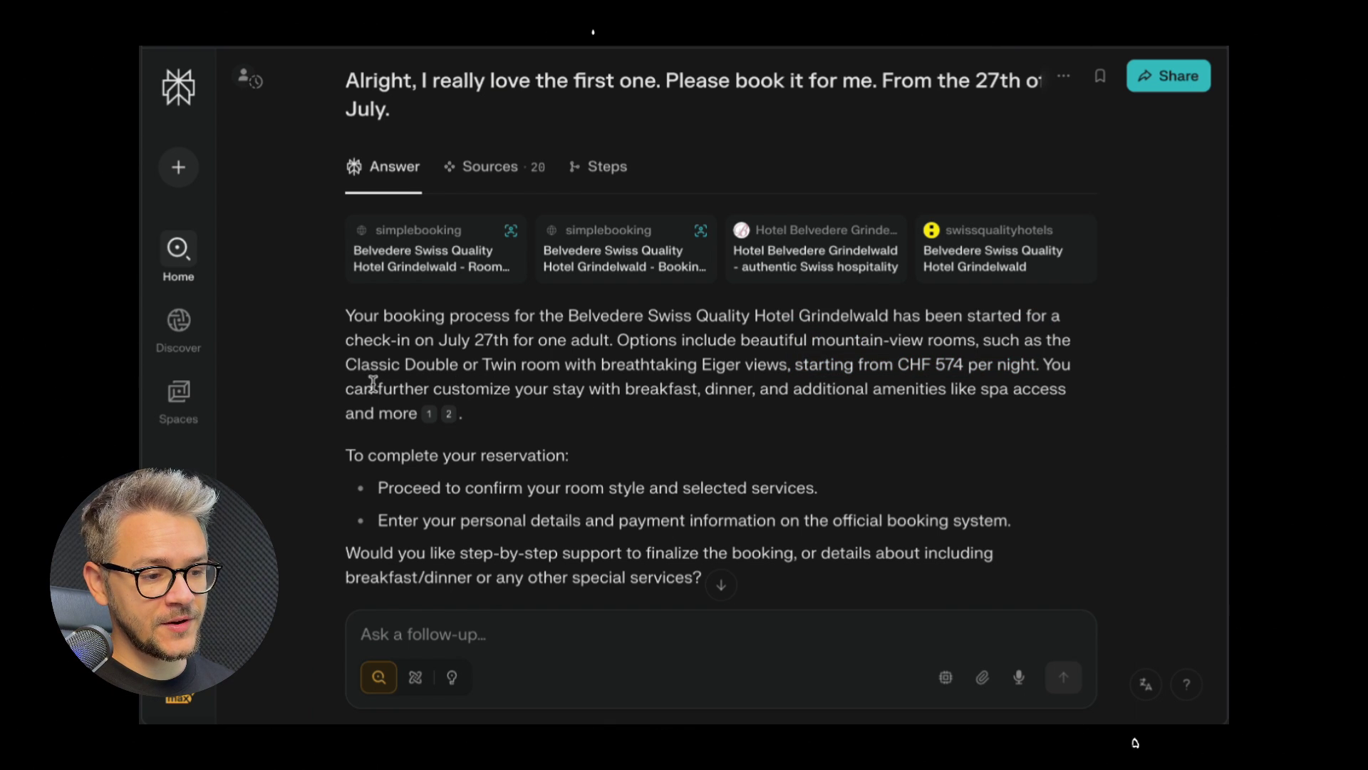
left_click_drag(371, 382, 748, 388)
left_click(726, 434)
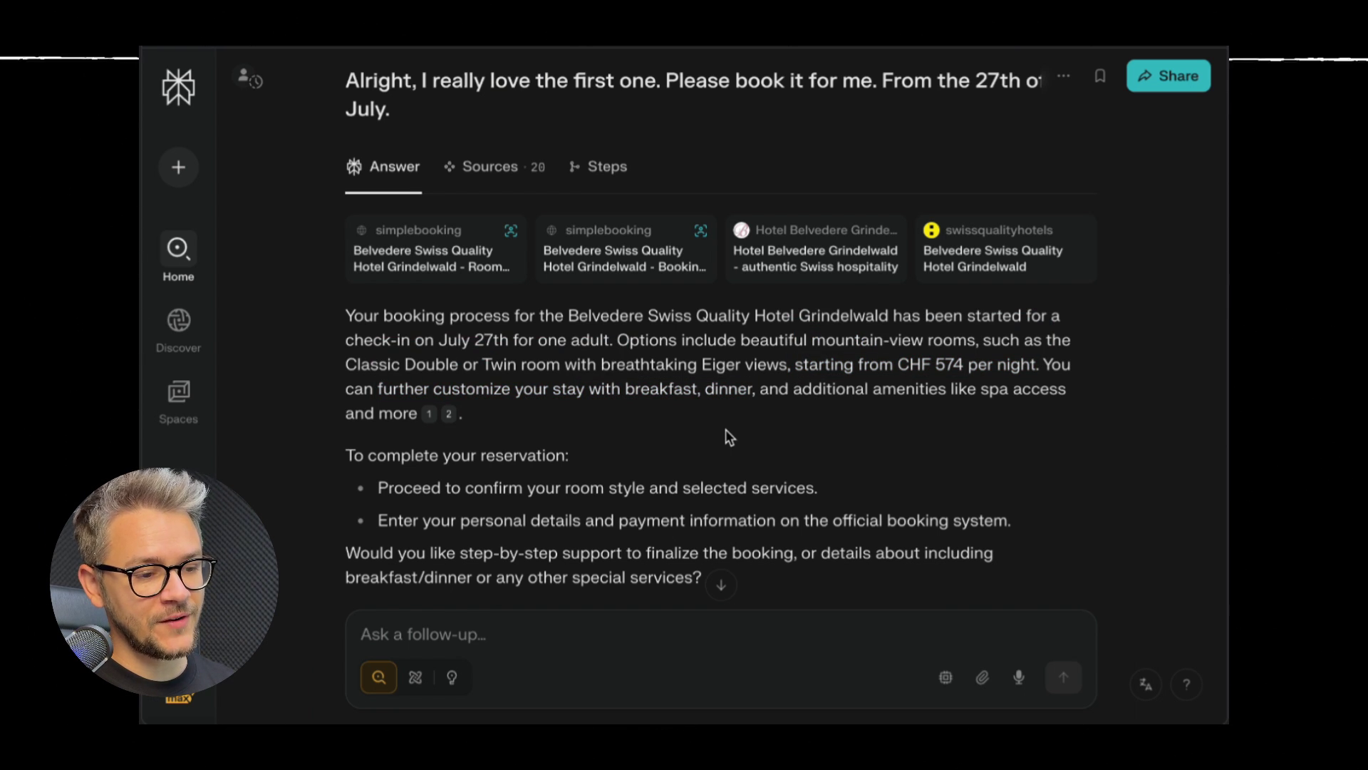
scroll(788, 462, "down", 2)
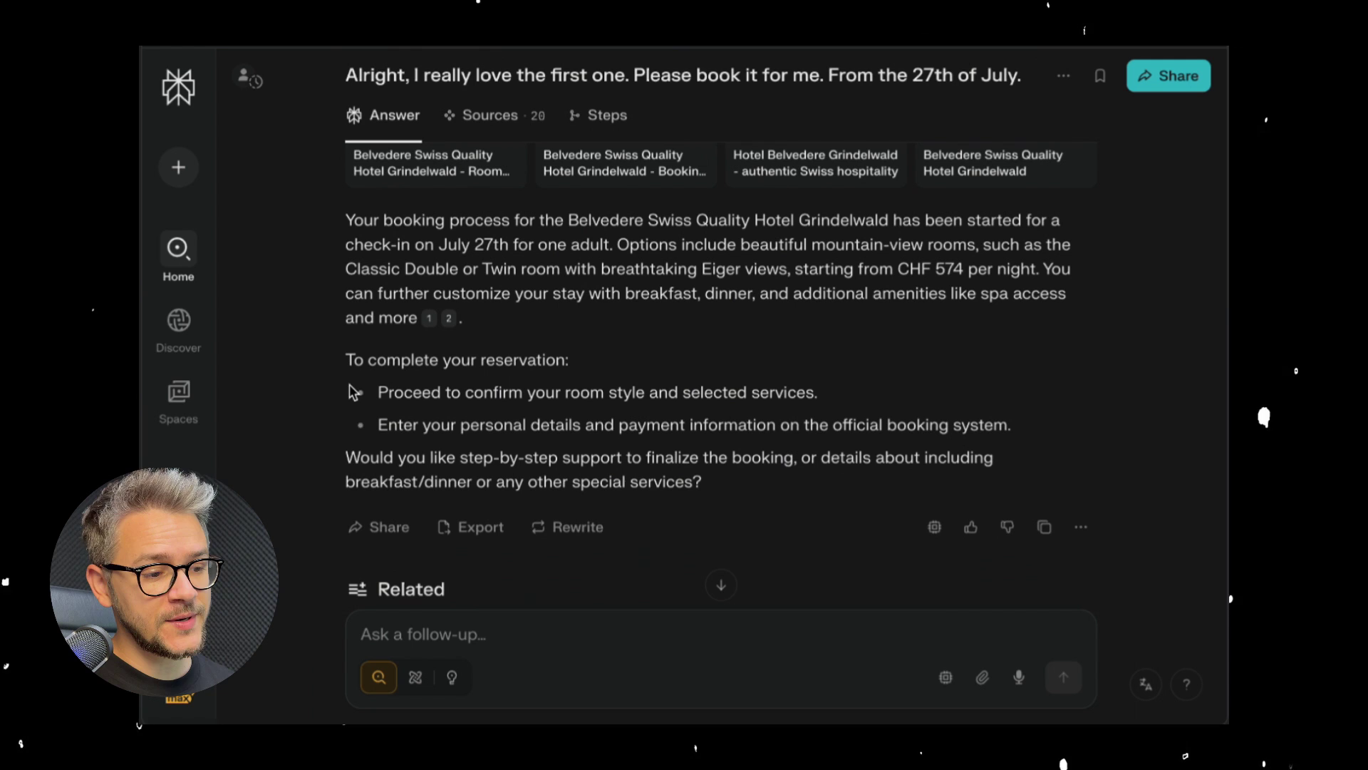
left_click_drag(379, 391, 704, 397)
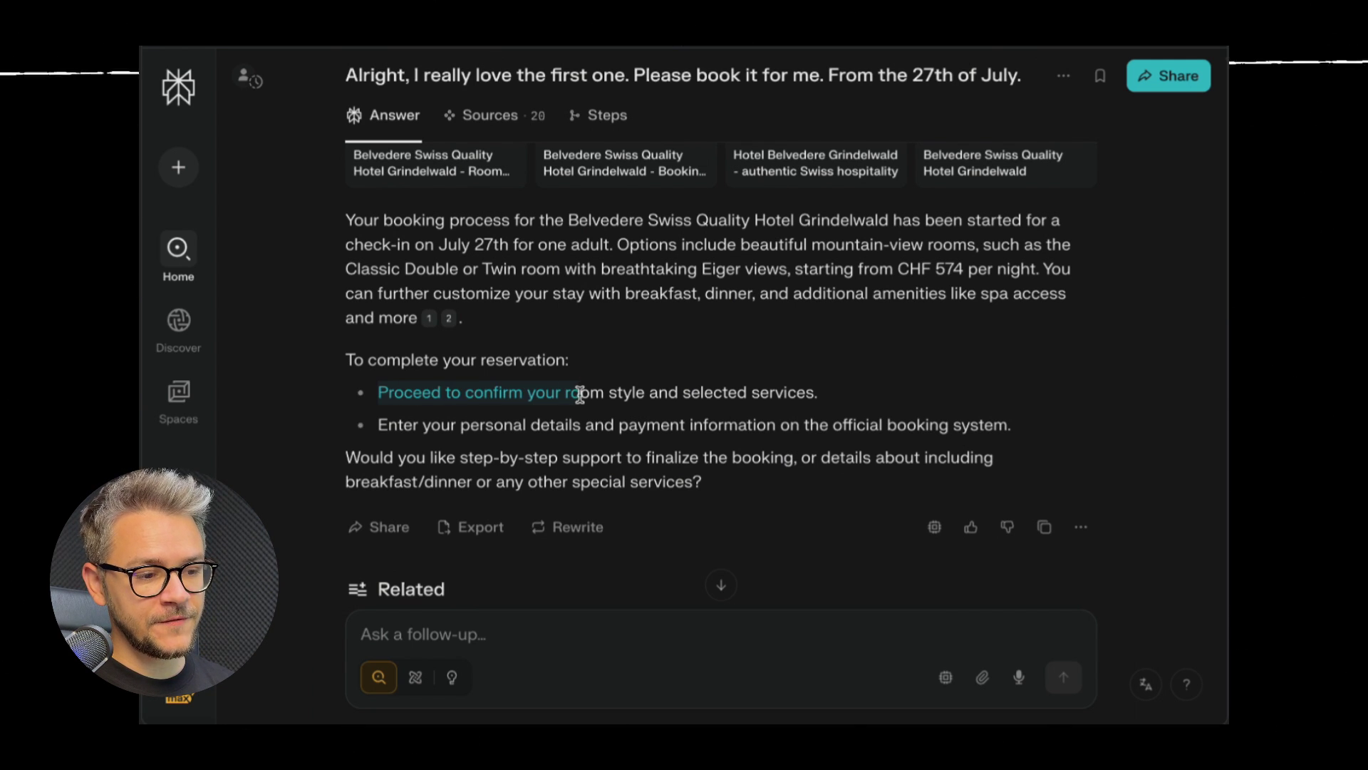
left_click_drag(815, 399, 819, 399)
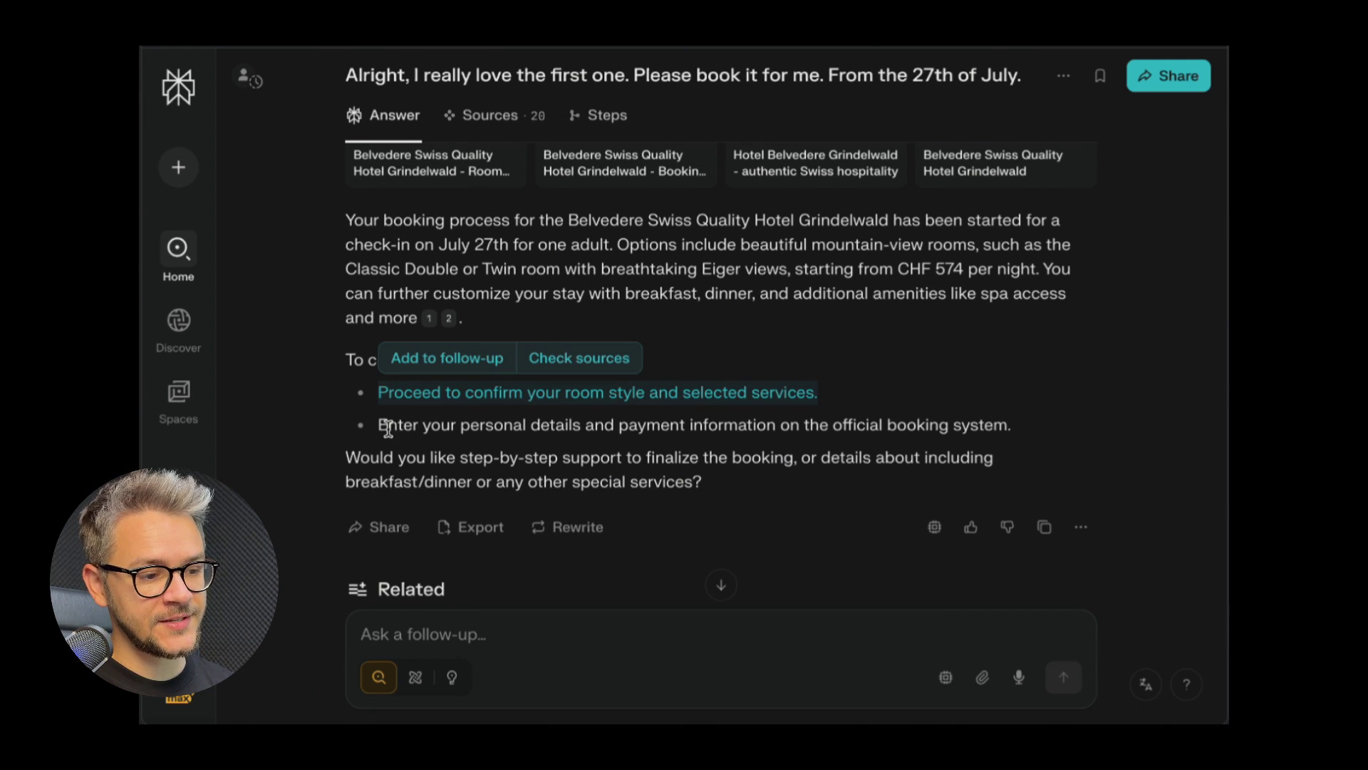
left_click_drag(382, 425, 957, 425)
left_click(957, 425)
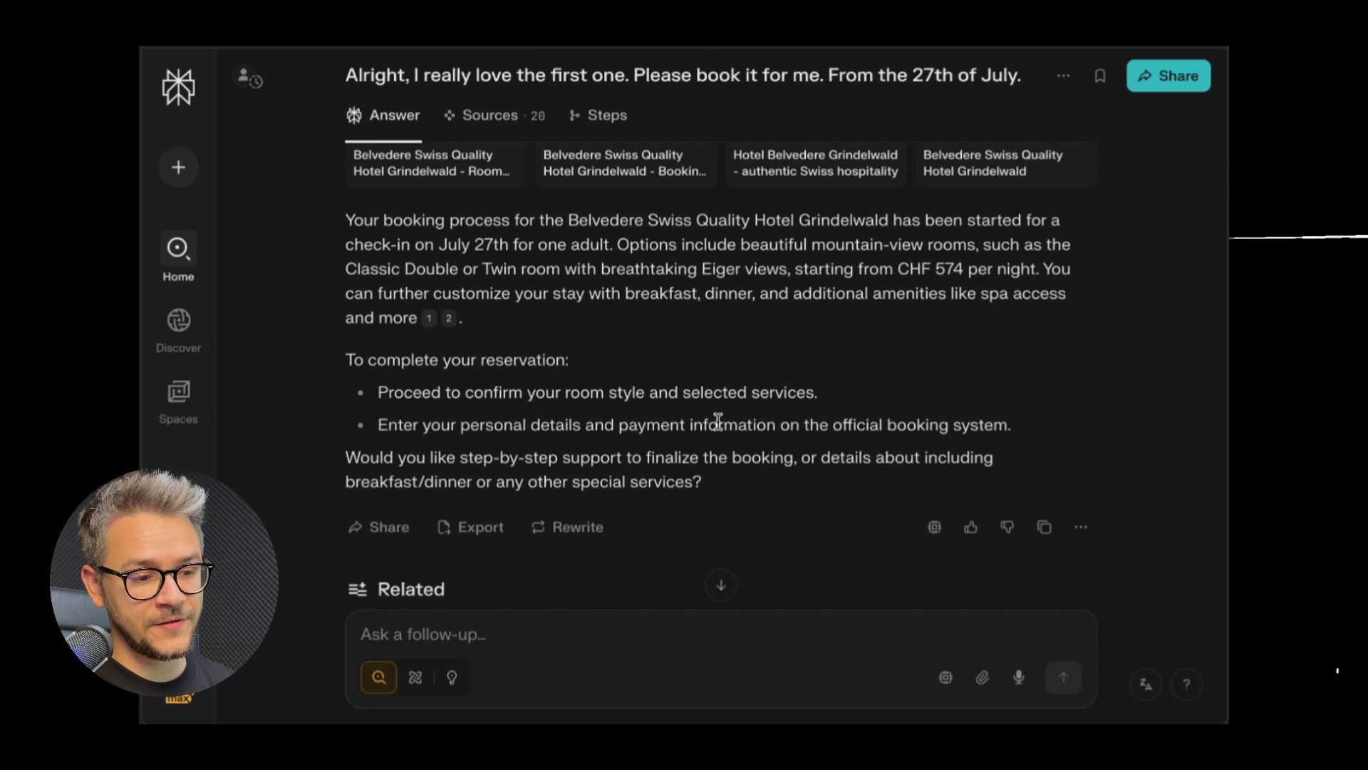
scroll(632, 604, "down", 3)
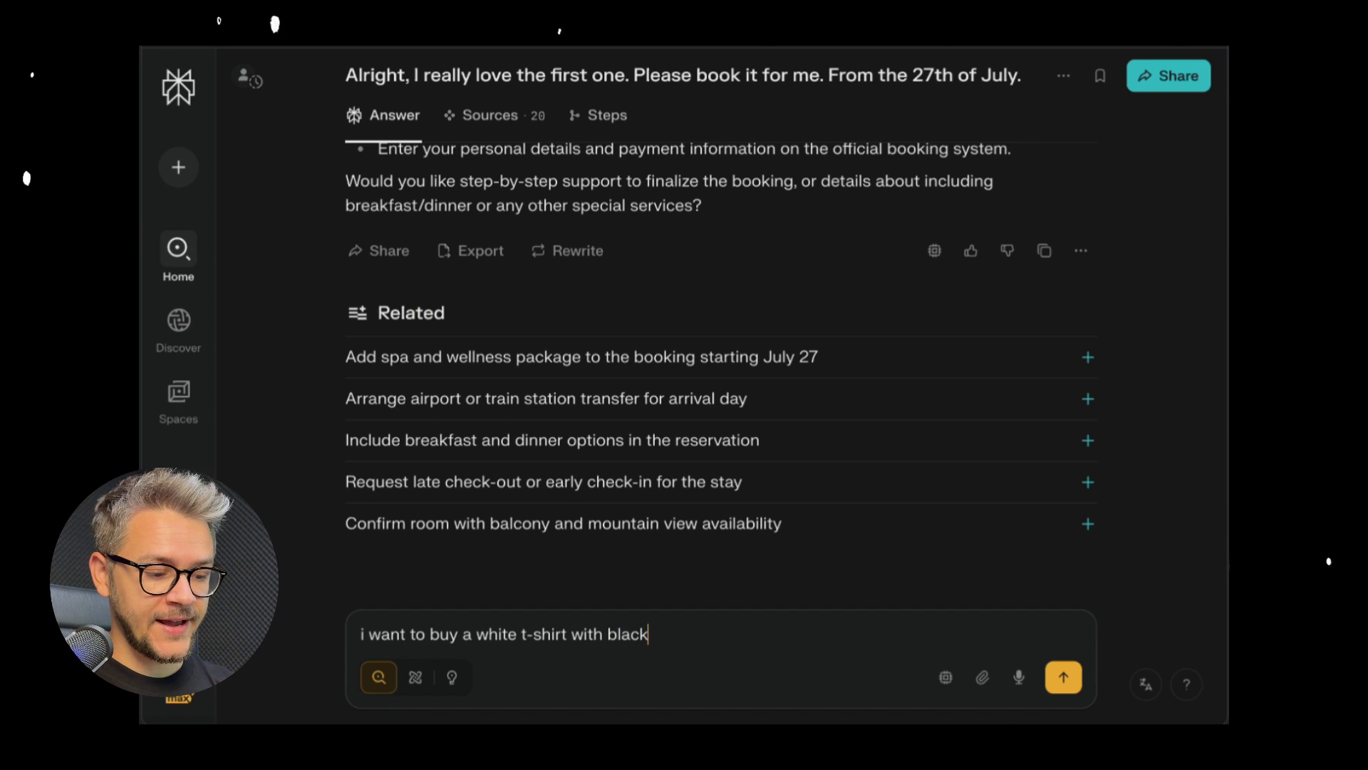
type(". i dont want any logos on it")
Send the logo-free white t-shirt with black sleeves request and view the first raglan shirt image.
left_click(1064, 677)
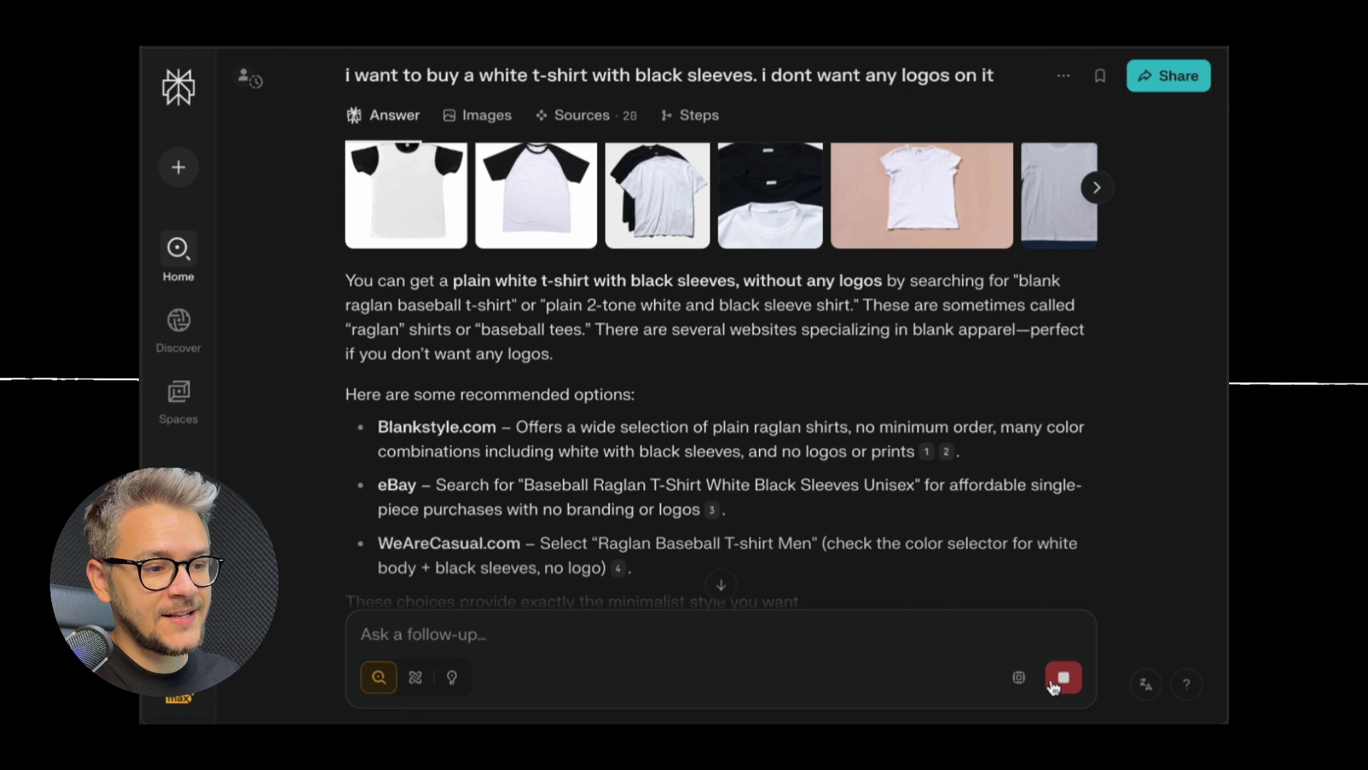
scroll(691, 292, "up", 2)
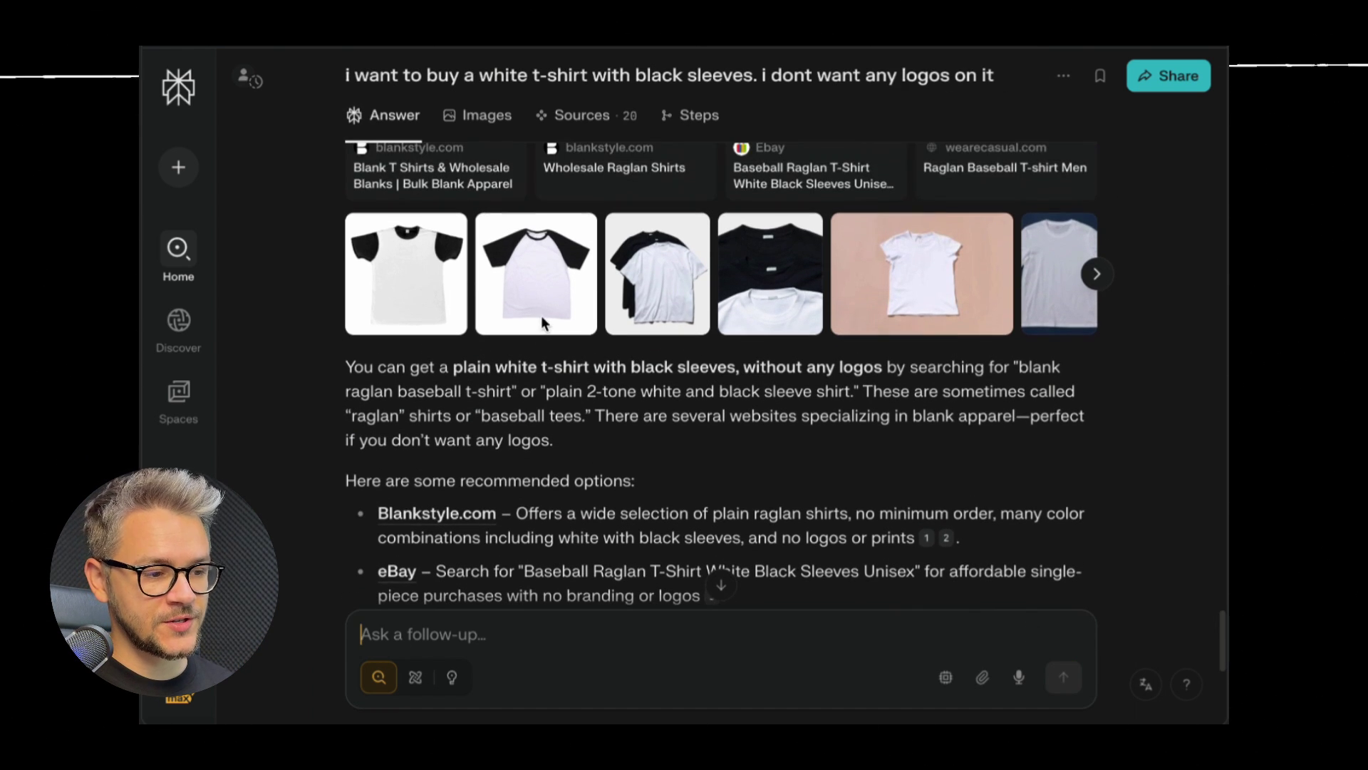
left_click(406, 274)
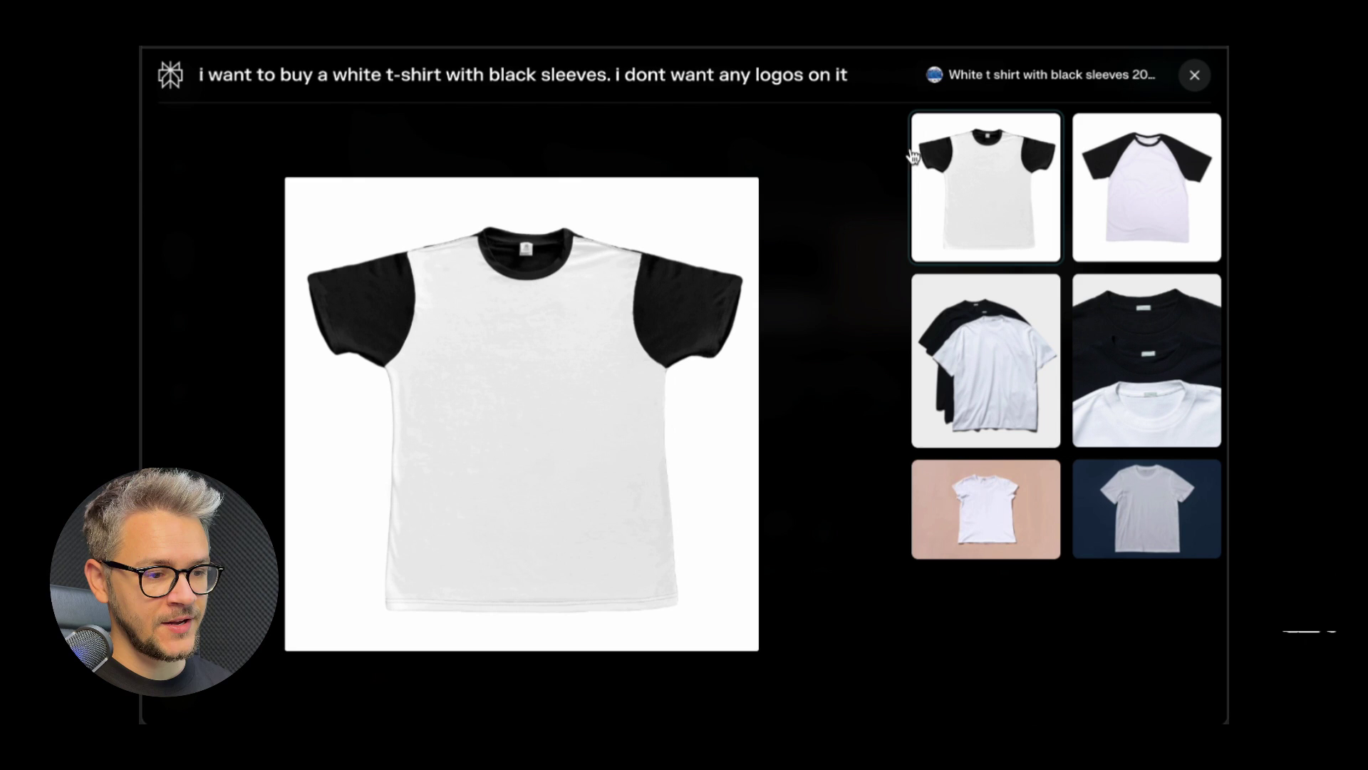
left_click(768, 462)
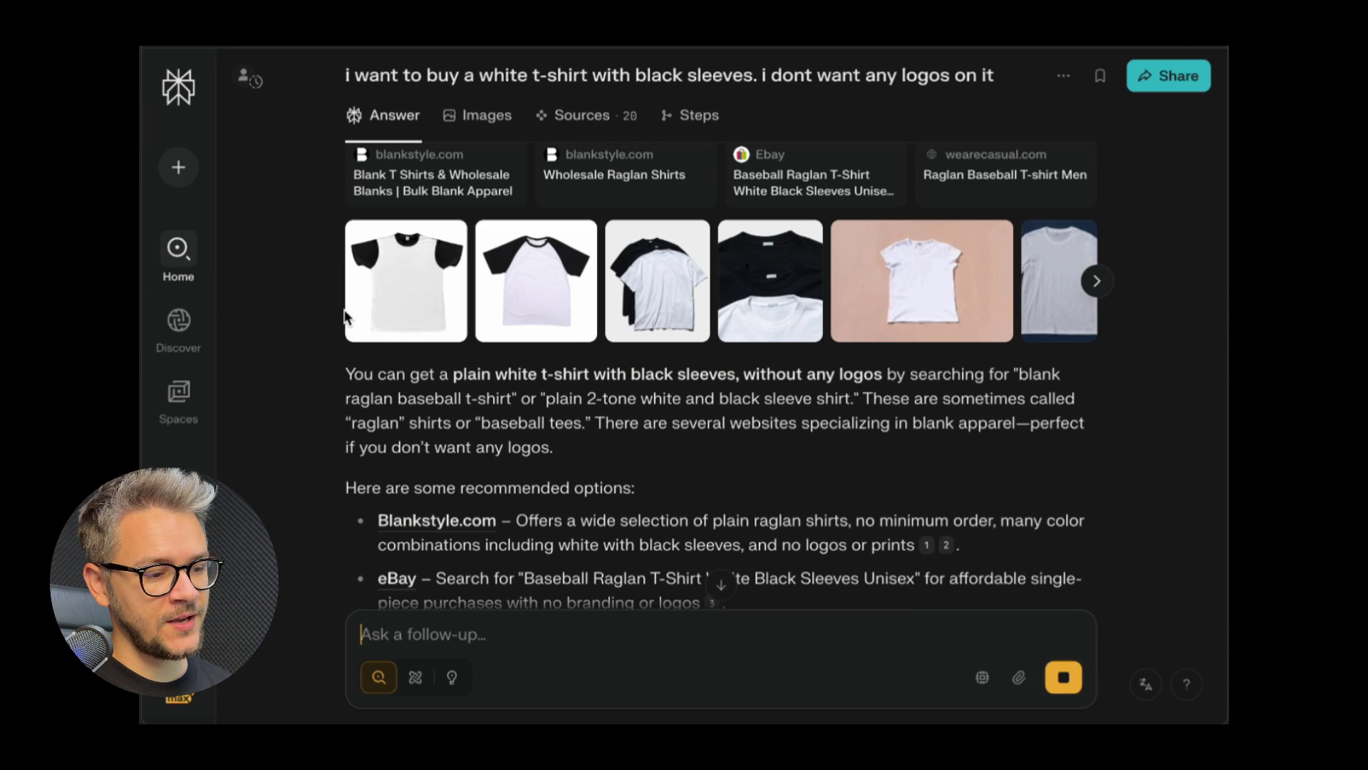
Ask the assistant to buy the first t-shirt shown, a Medium white-and-black raglan tee on Blankstyle.
left_click(1065, 678)
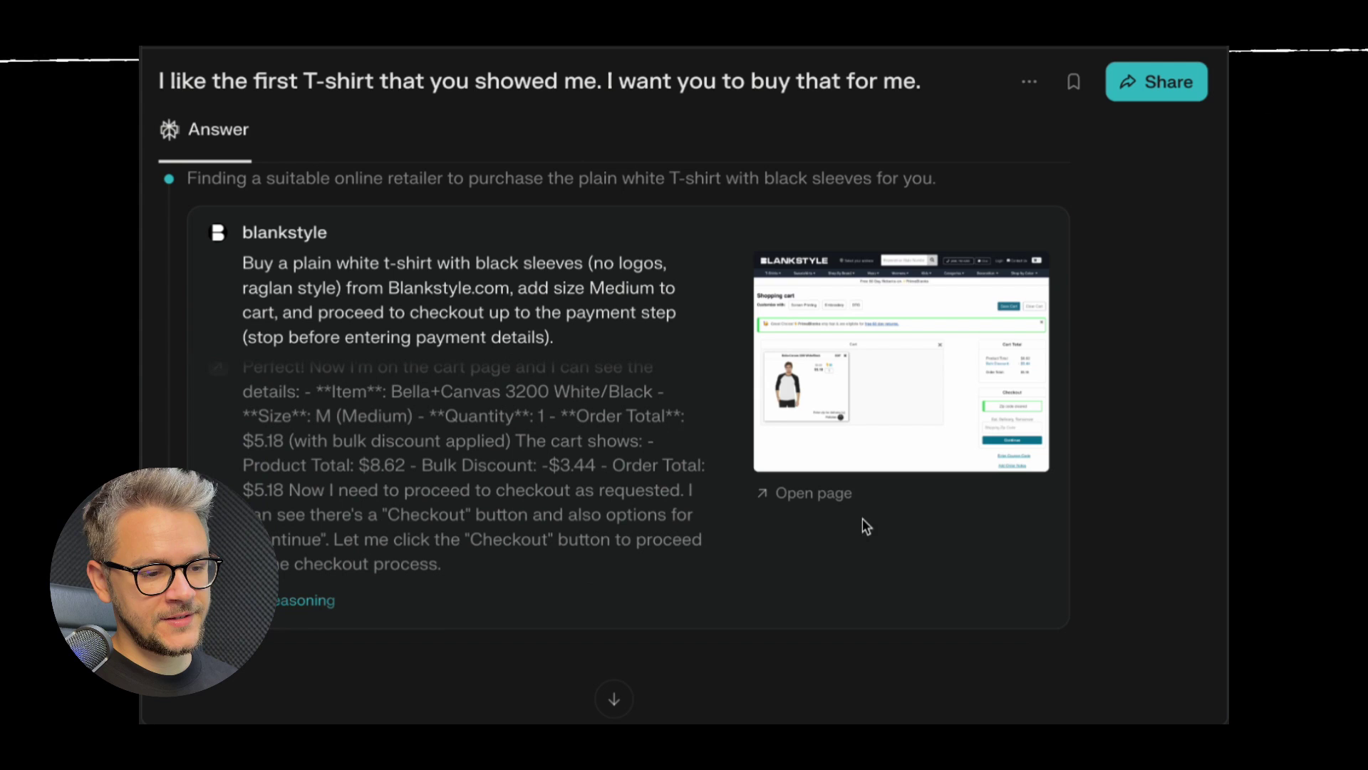
Review the Blankstyle cart the assistant filled with the Medium raglan tee at $5.18.
left_click(813, 492)
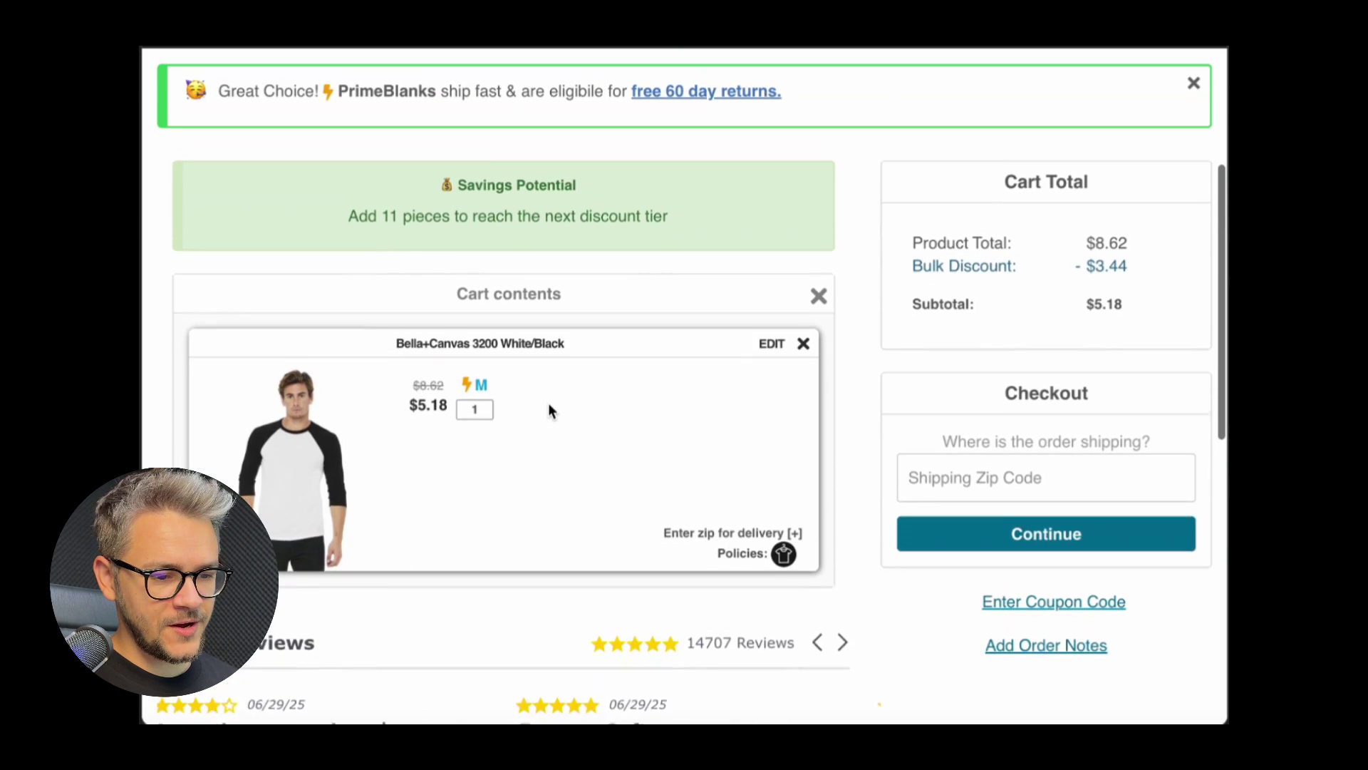
scroll(930, 503, "down", 3)
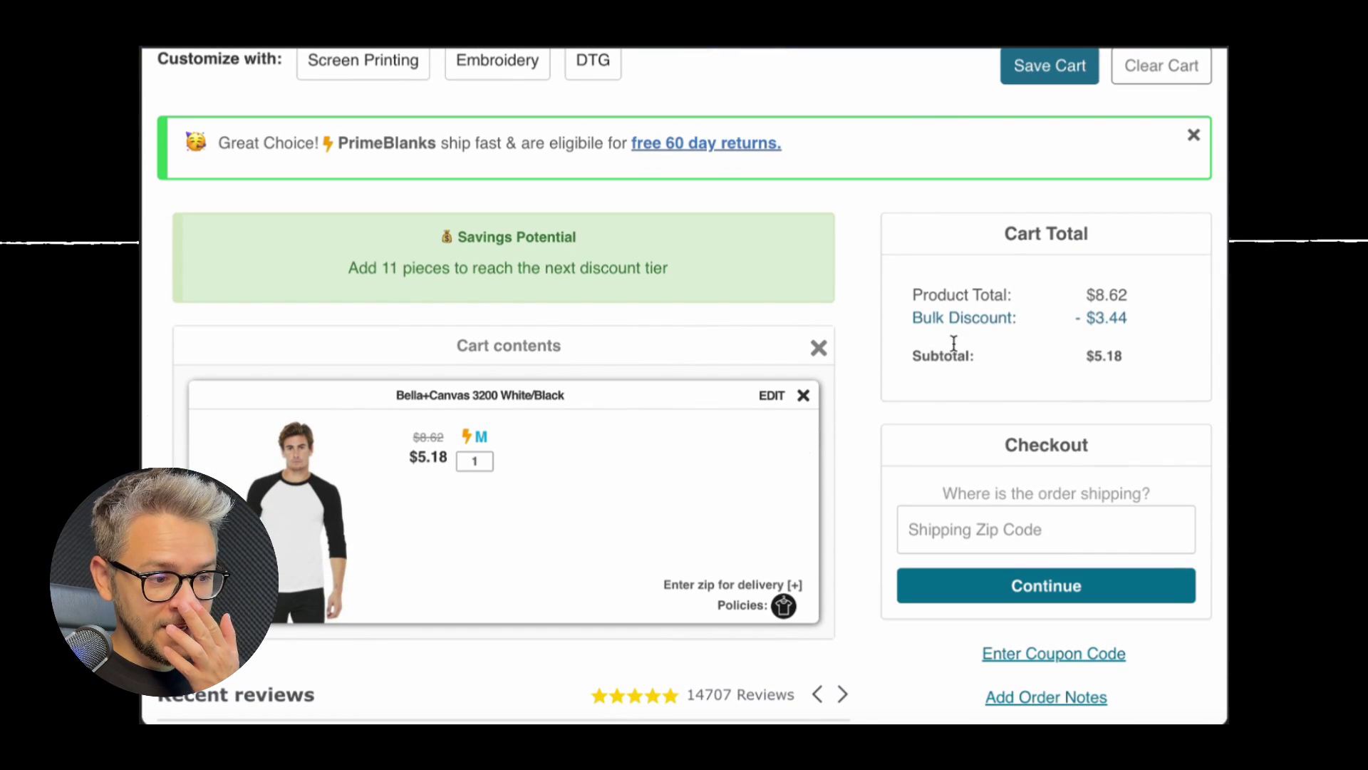
scroll(988, 414, "down", 3)
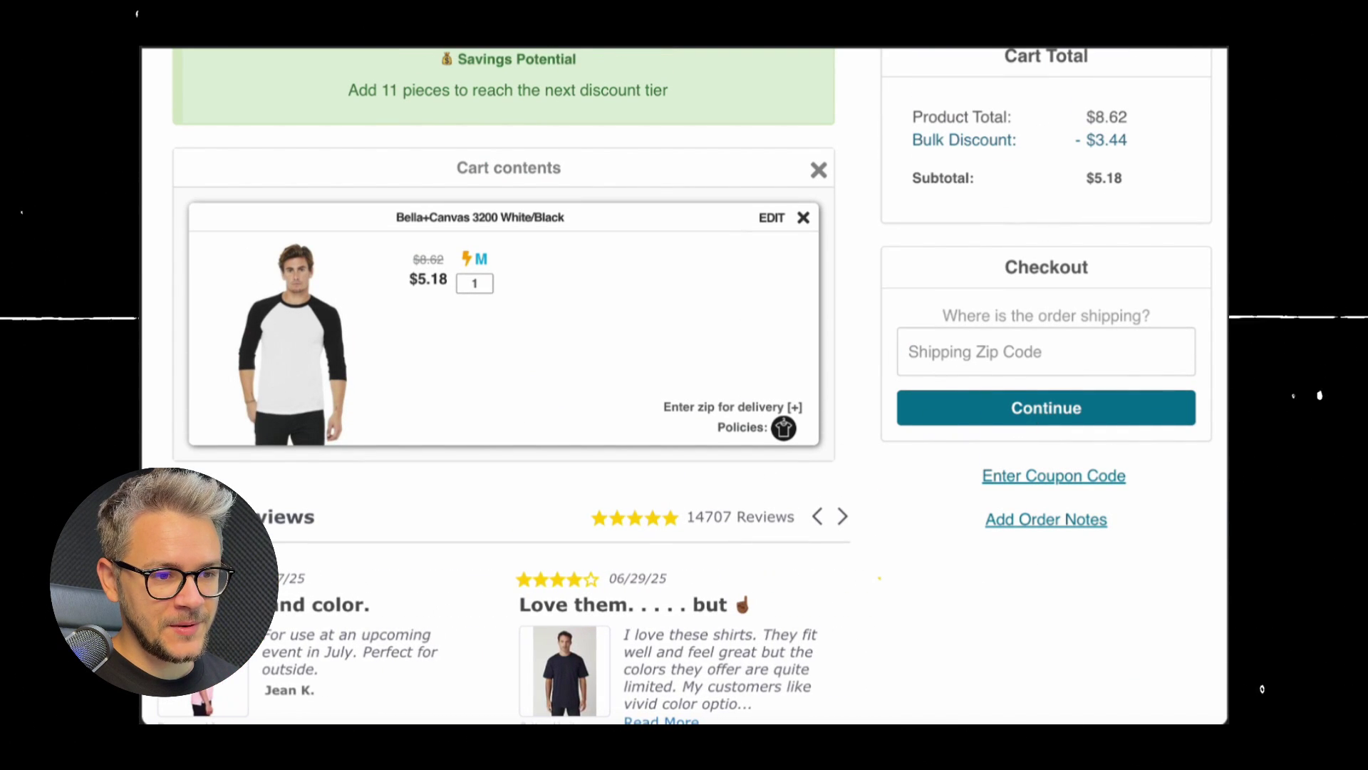
key("Escape")
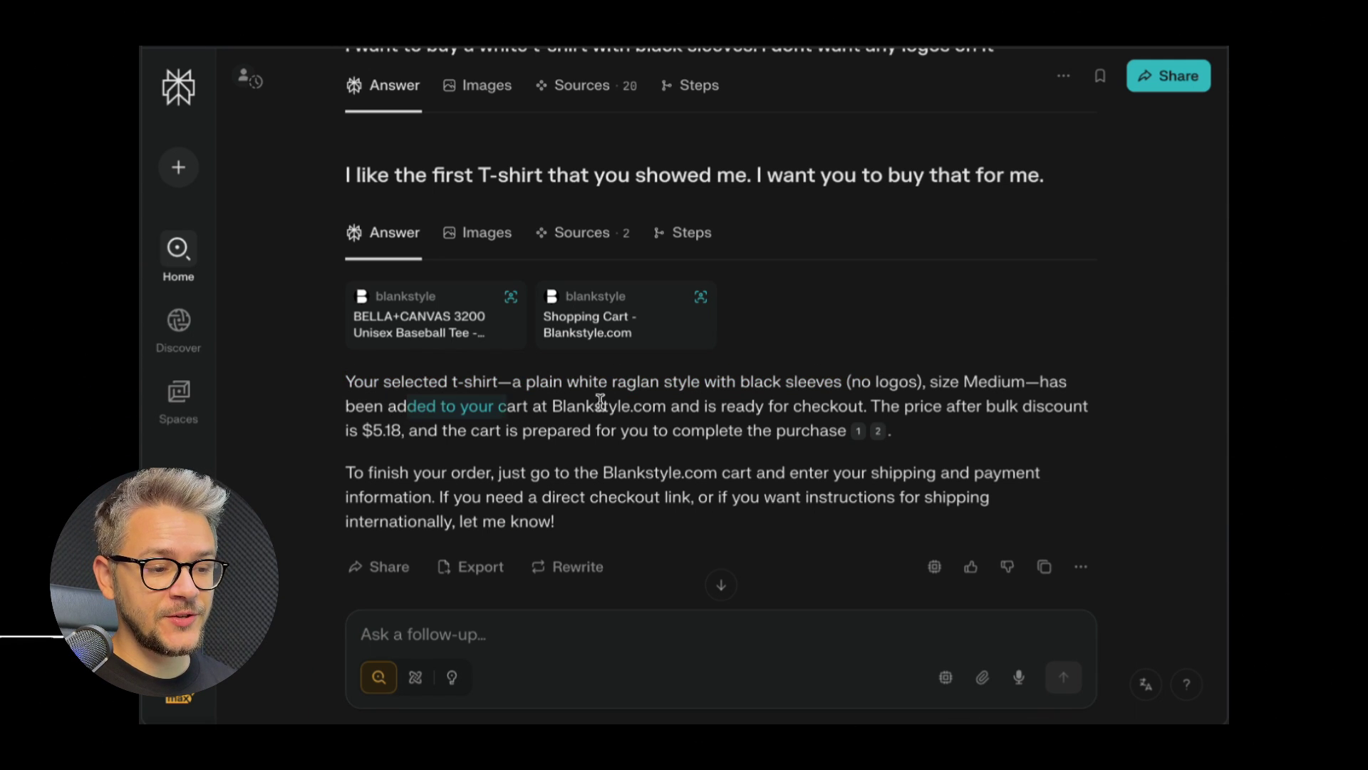
left_click_drag(602, 403, 696, 404)
left_click(539, 406)
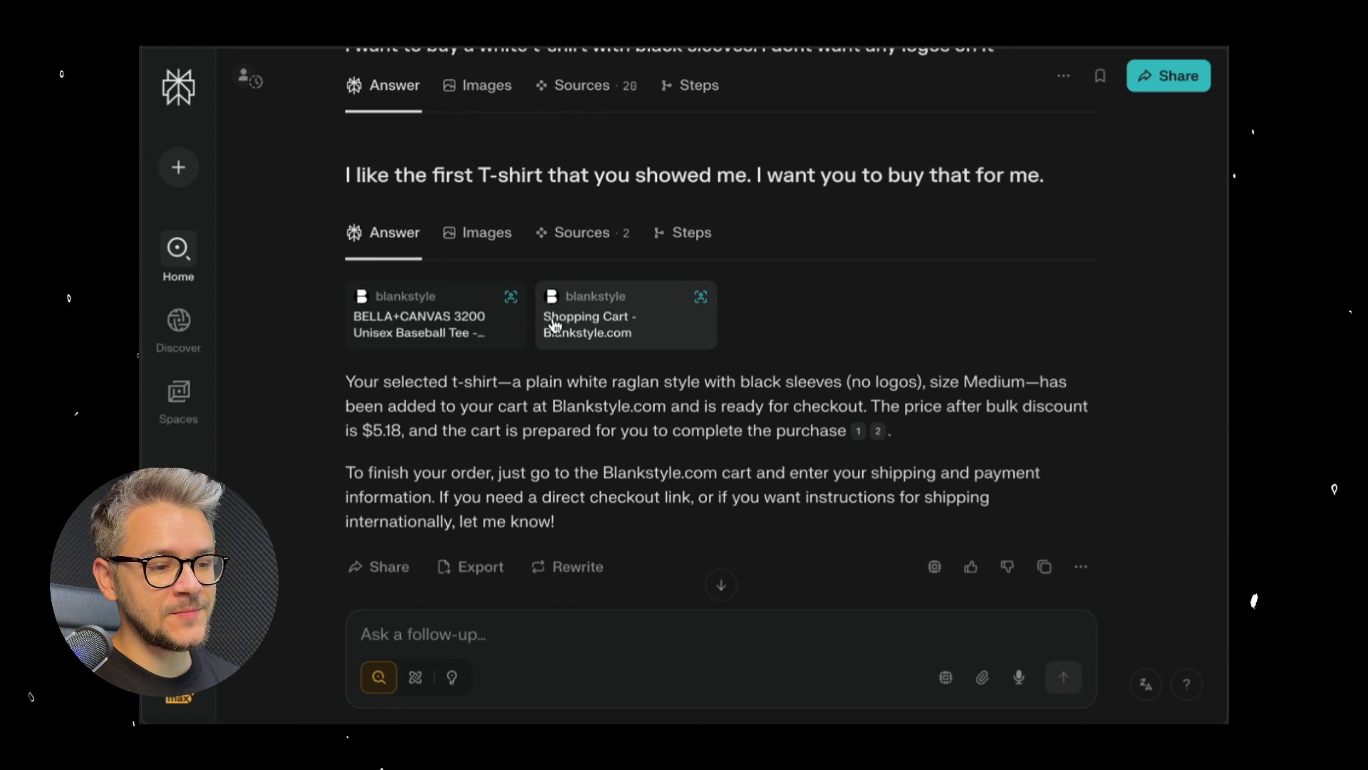
Return to the Blankstyle shopping cart source and clear the shipping zip code.
left_click(615, 313)
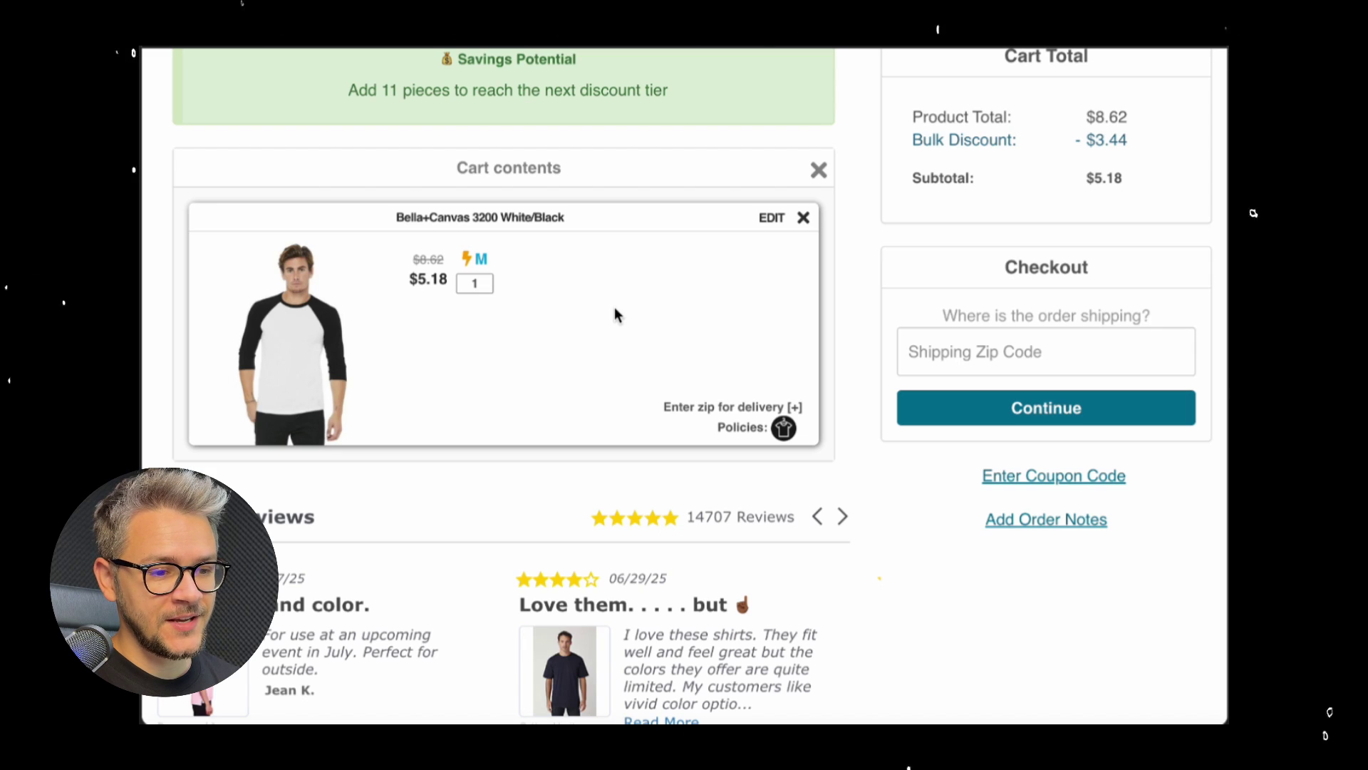
left_click(1085, 423)
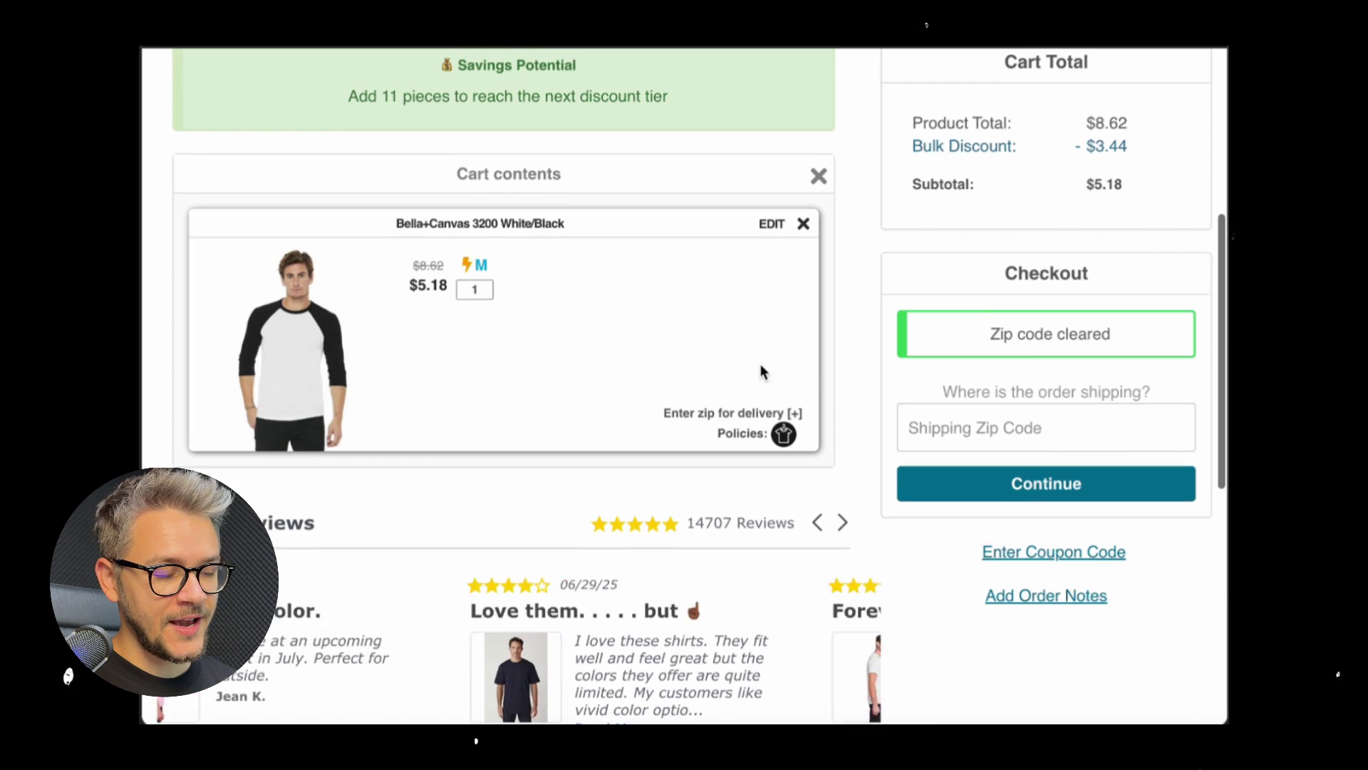
scroll(760, 371, "up", 3)
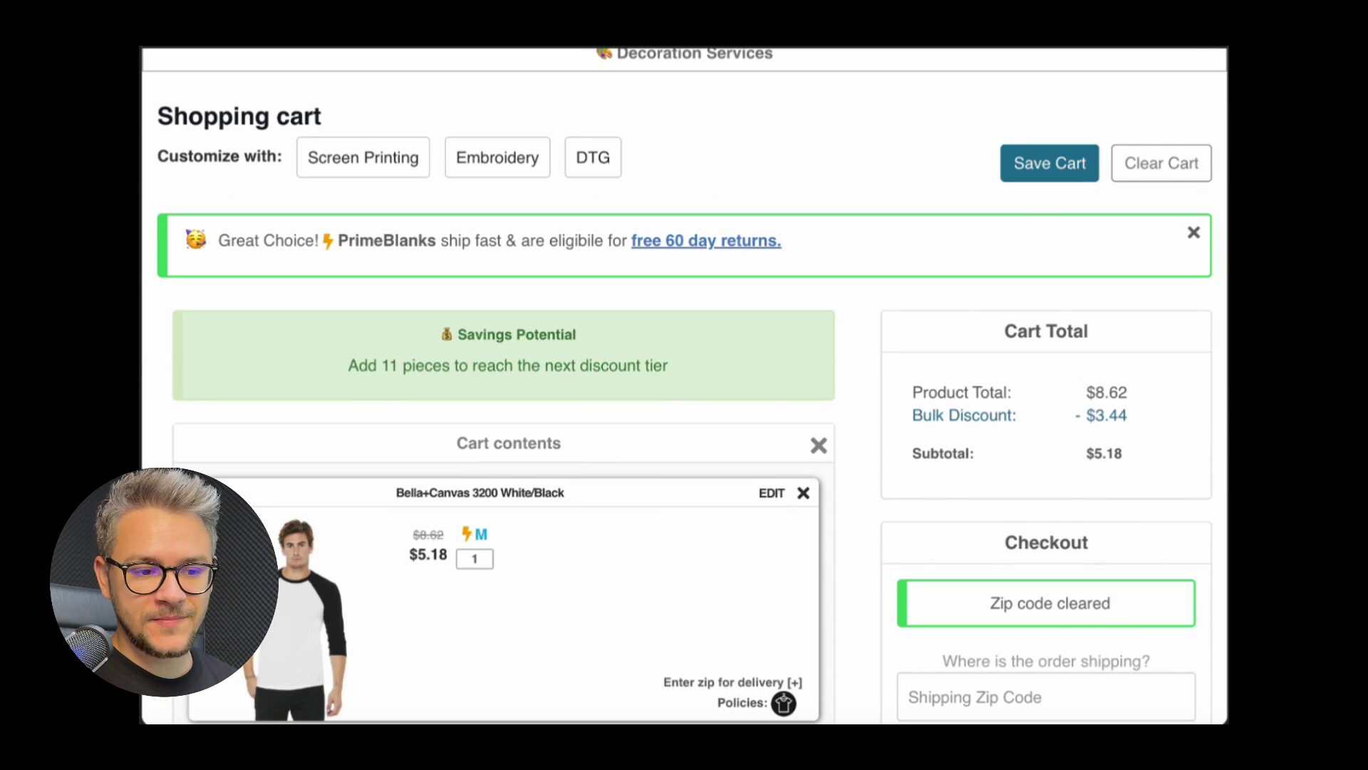
scroll(581, 324, "down", 3)
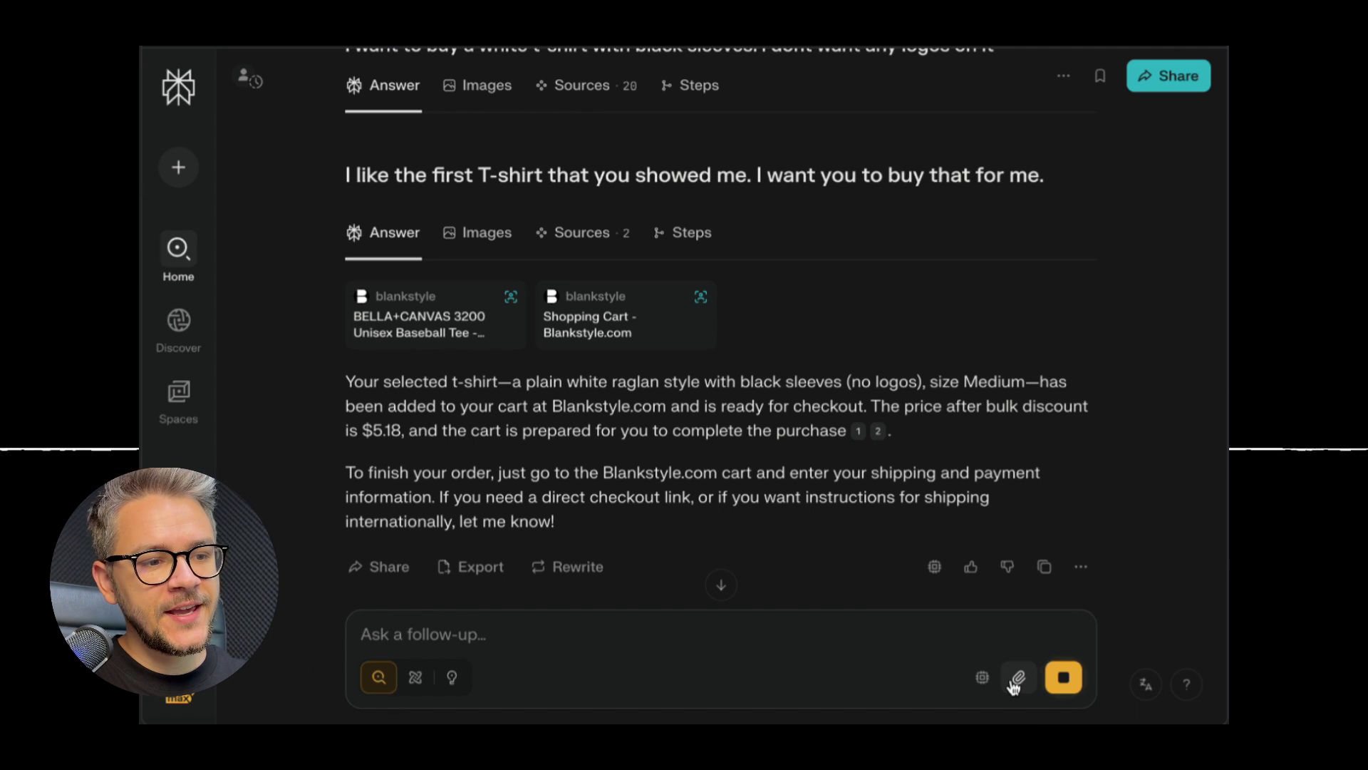
type("I want you to navigate The apple.com website And find me the latest AirPods. Add them to the cart.")
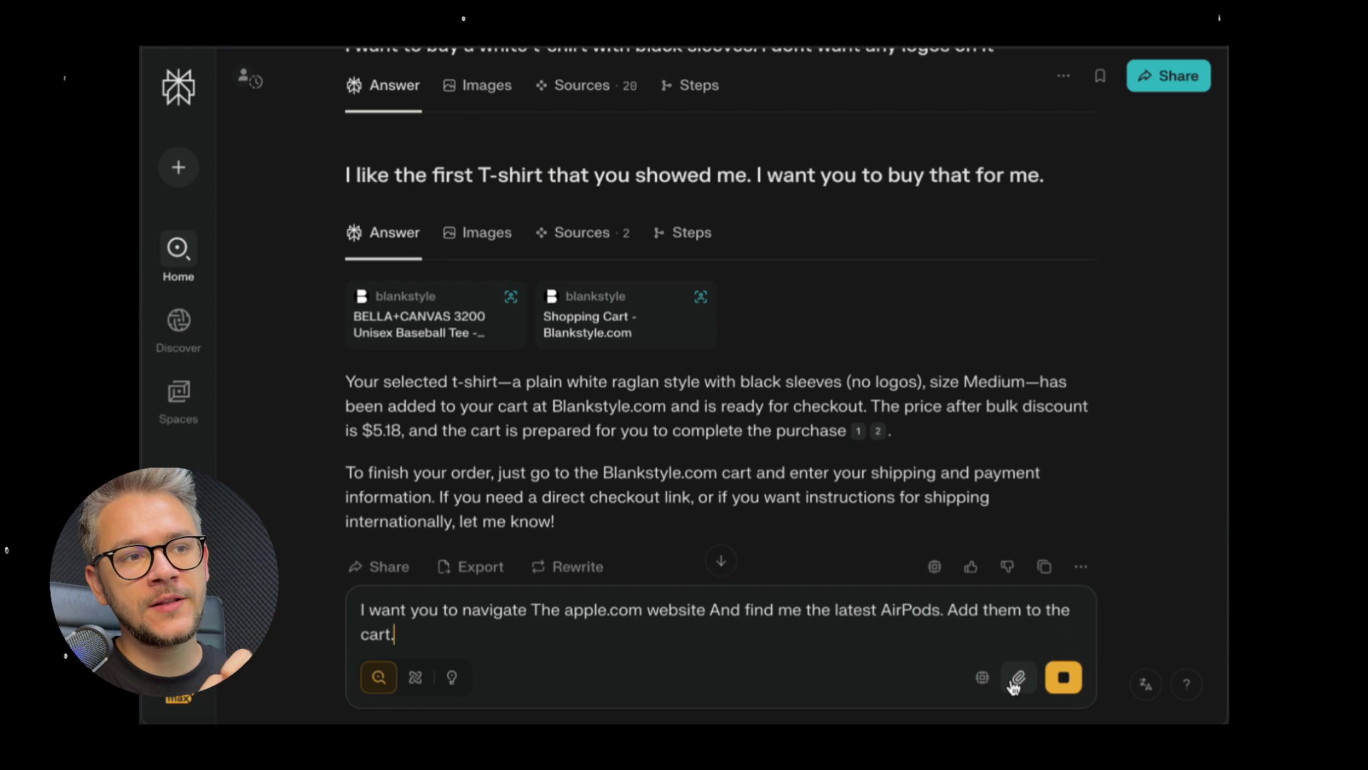
Send the request to add the latest AirPods to the apple.com cart and return the cart link.
left_click(1055, 690)
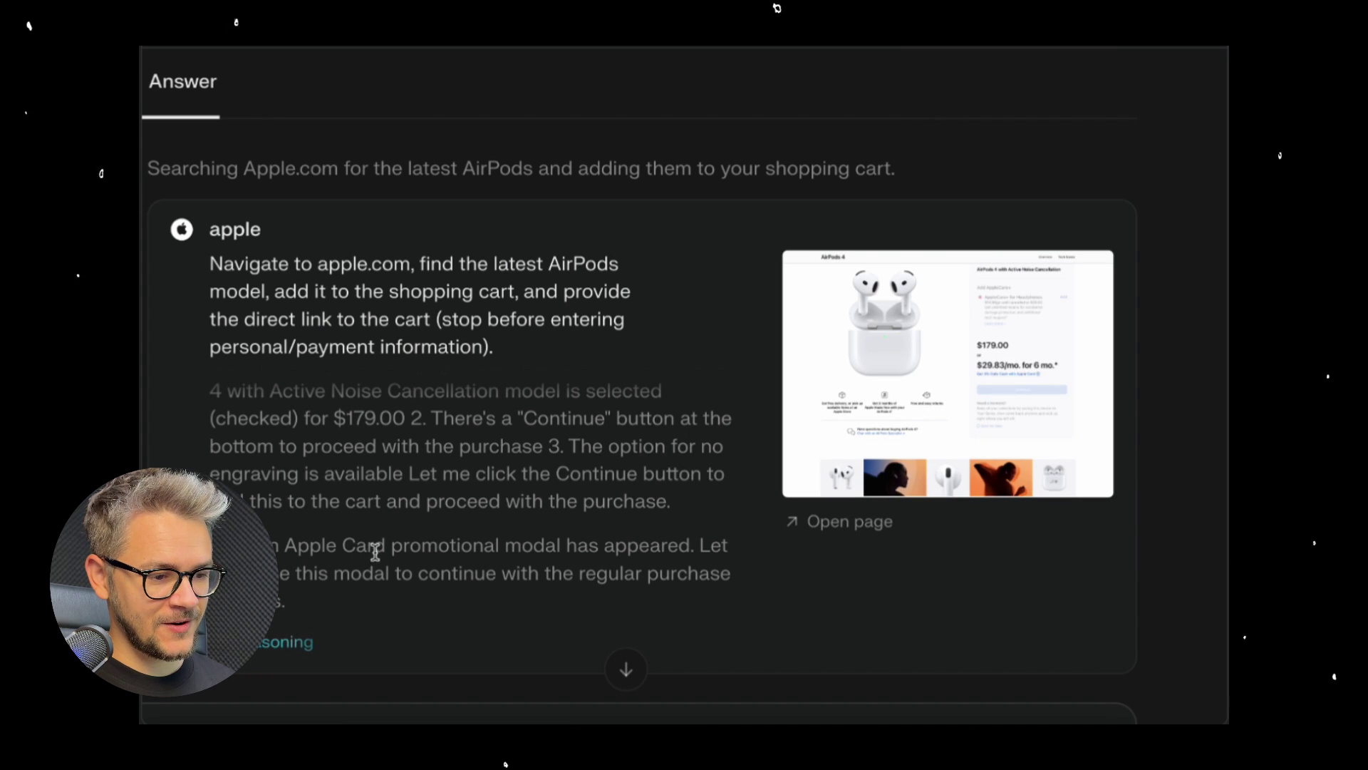
scroll(316, 550, "down", 1)
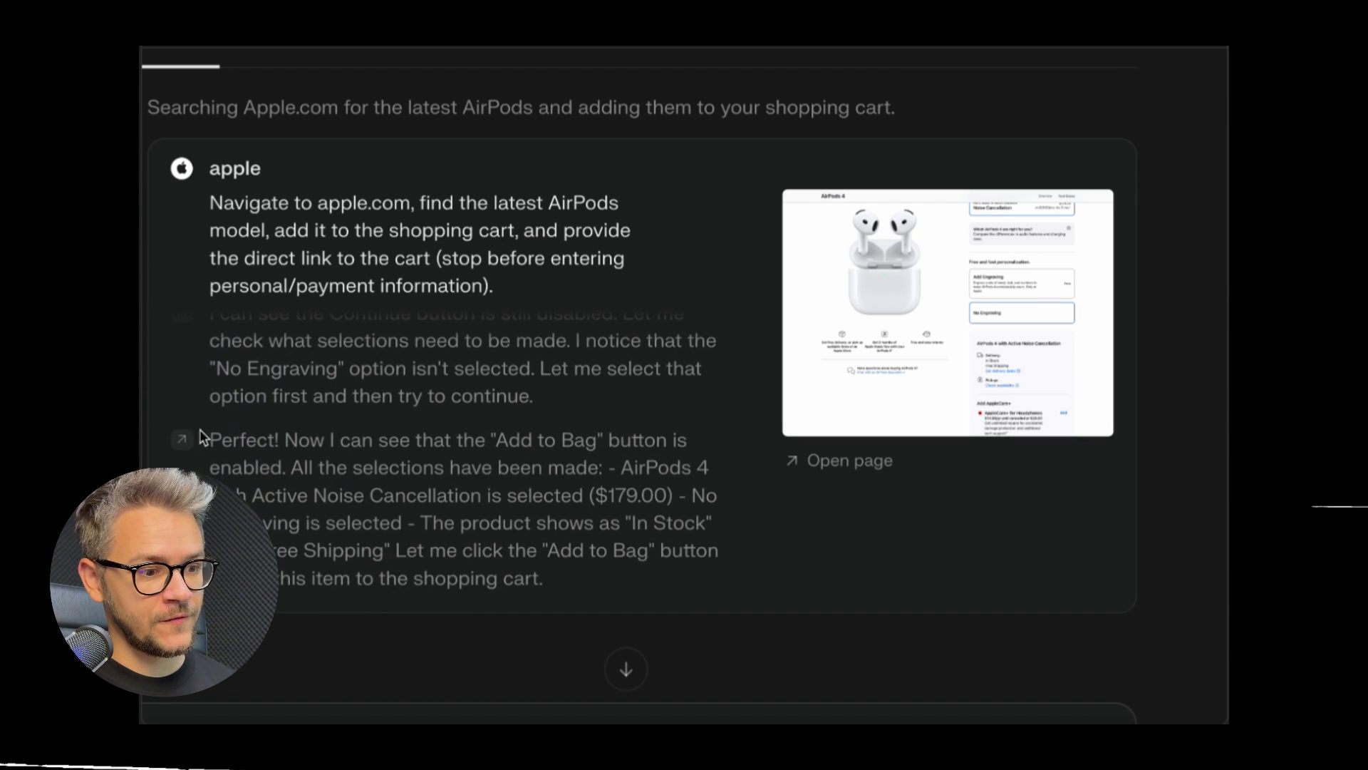
scroll(450, 541, "down", 1)
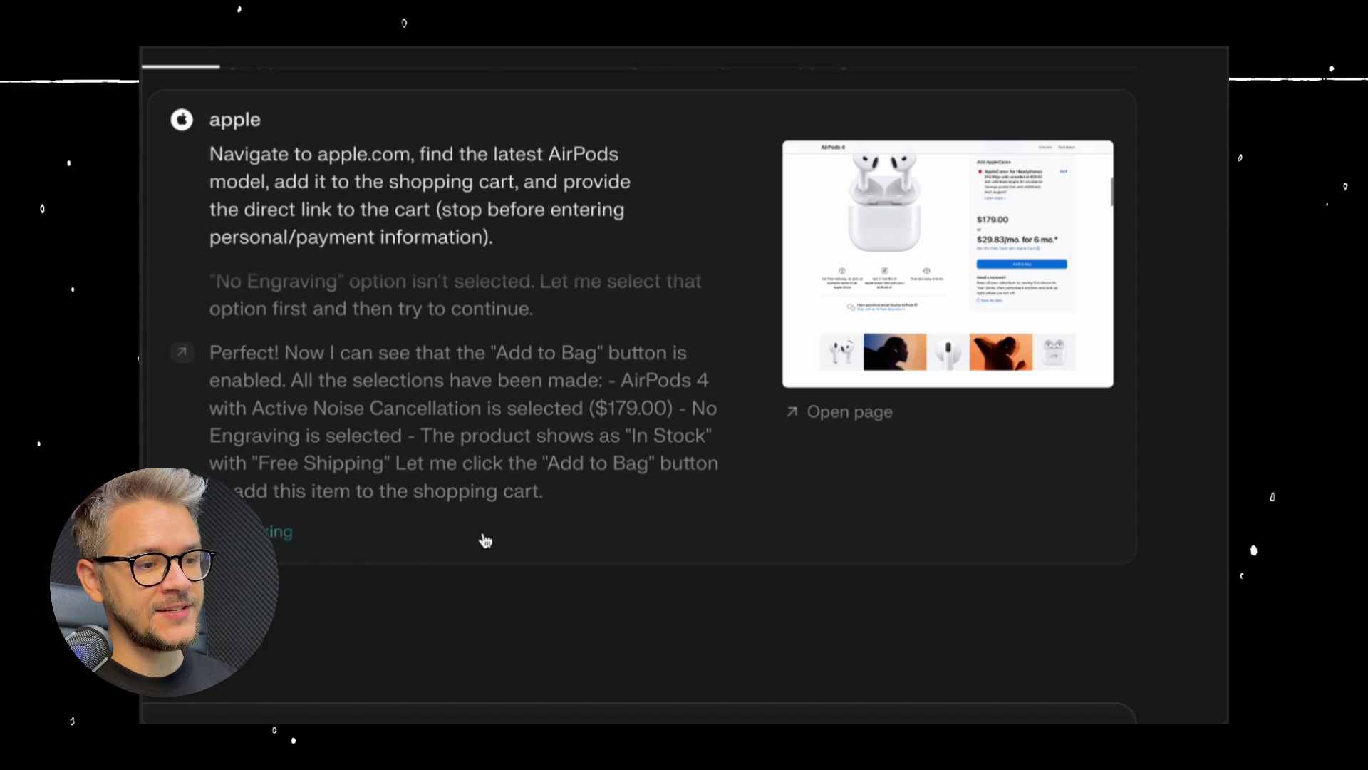
scroll(483, 540, "up", 1)
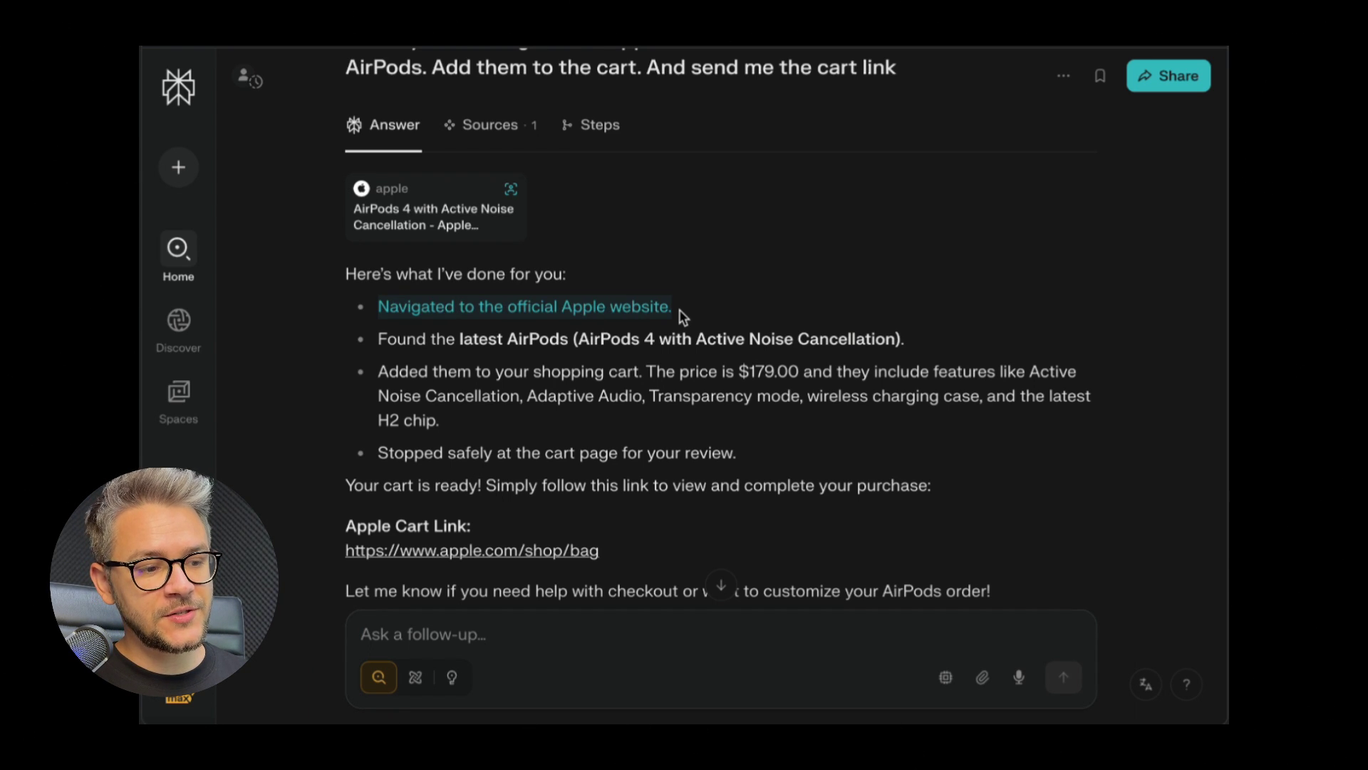
Highlight the answer lines about adding AirPods 4 to the cart and stopping at the cart page.
left_click(502, 344)
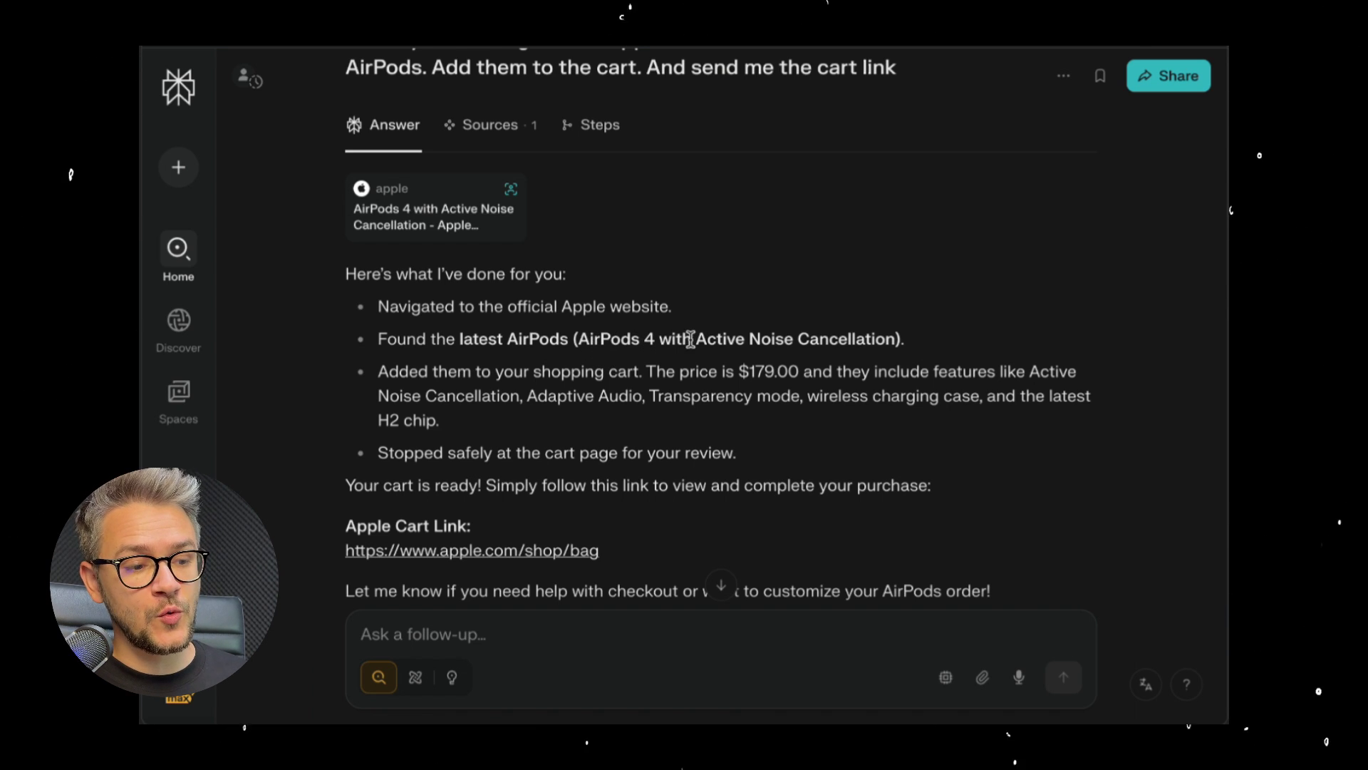
left_click_drag(409, 375, 831, 370)
left_click(485, 444)
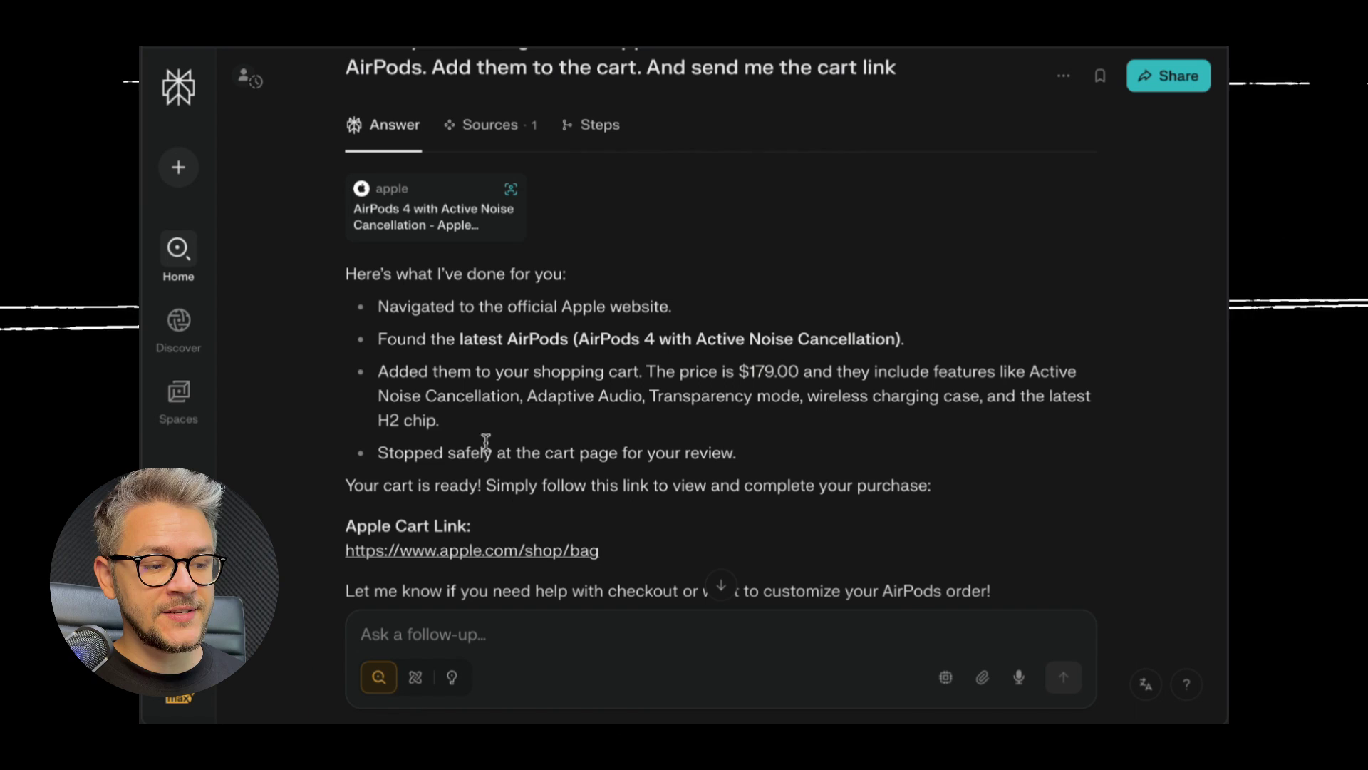
left_click_drag(527, 451, 739, 454)
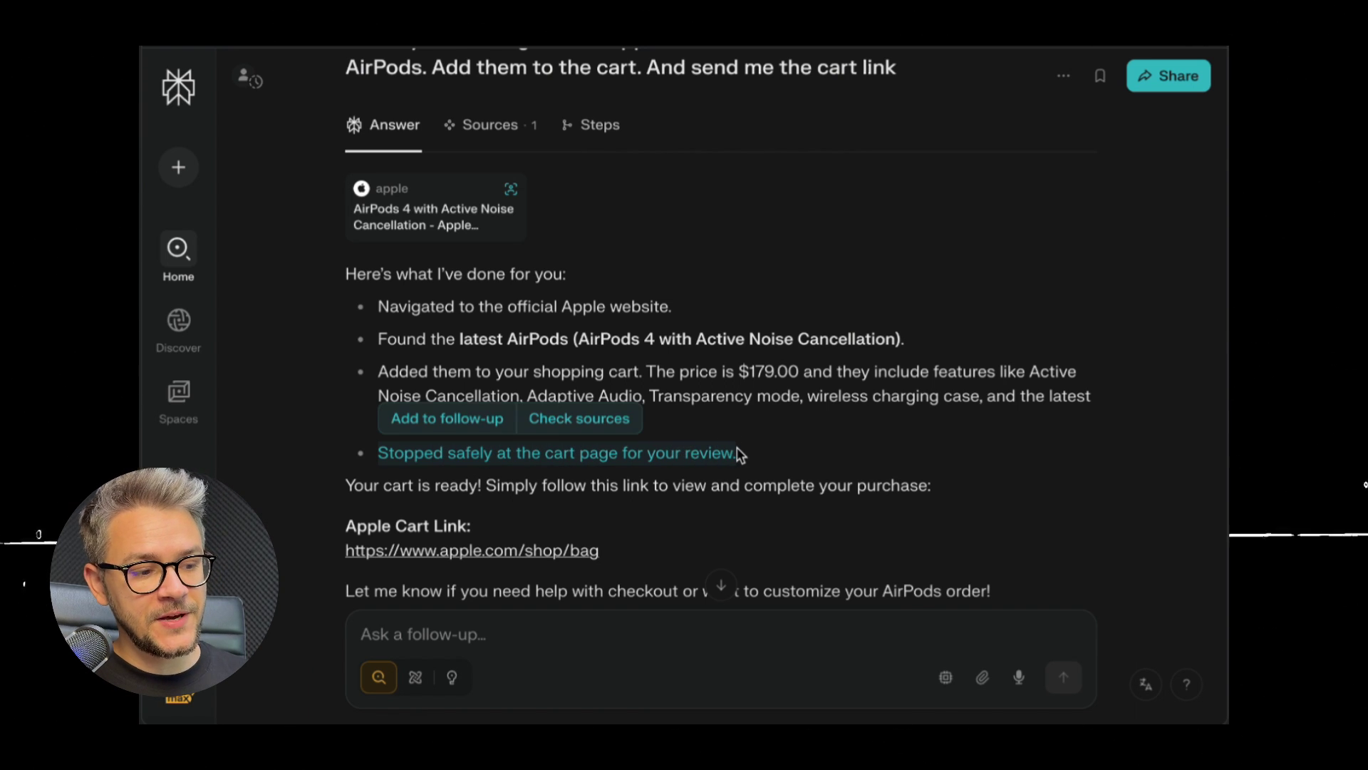
scroll(738, 455, "down", 3)
scroll(641, 428, "up", 5)
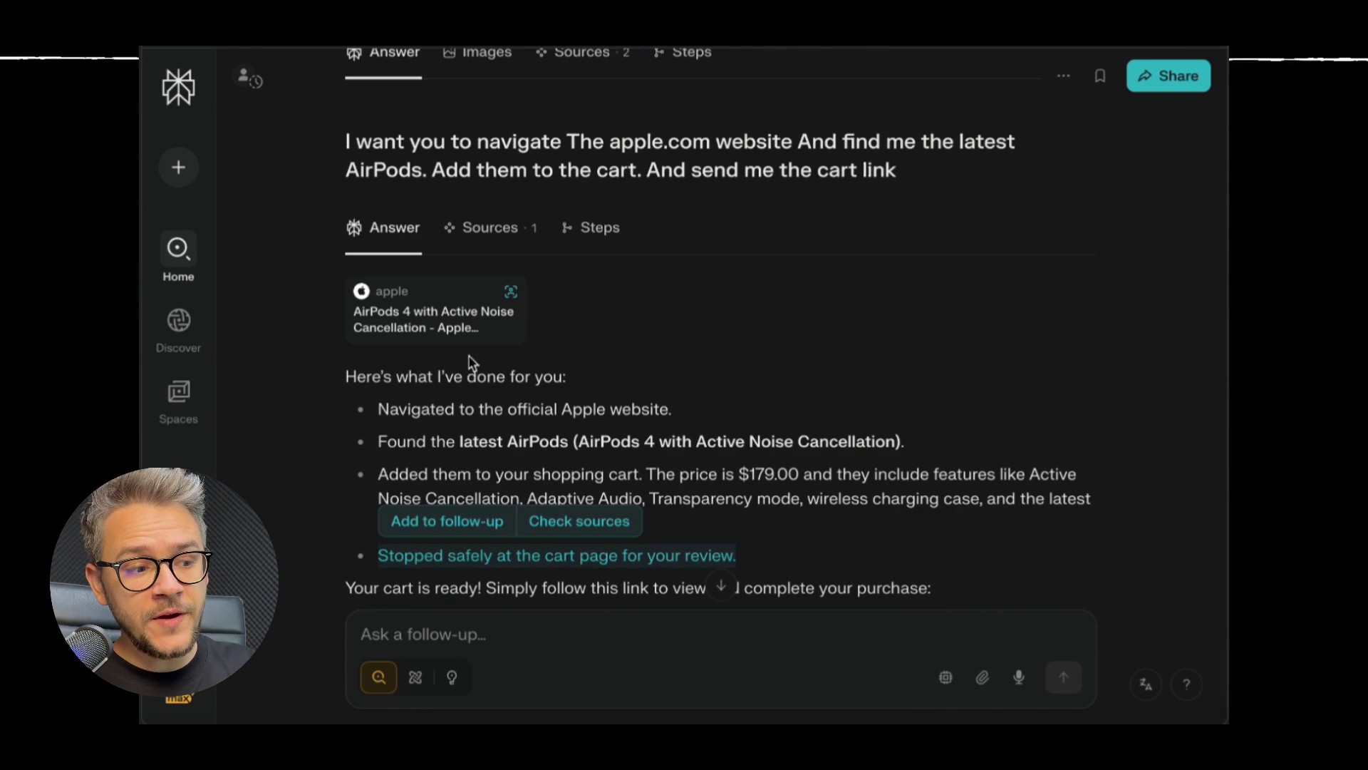
Go to Apple's Review your bag page showing AirPods 4 with Active Noise Cancellation at $179.00.
left_click(388, 313)
scroll(468, 327, "down", 1)
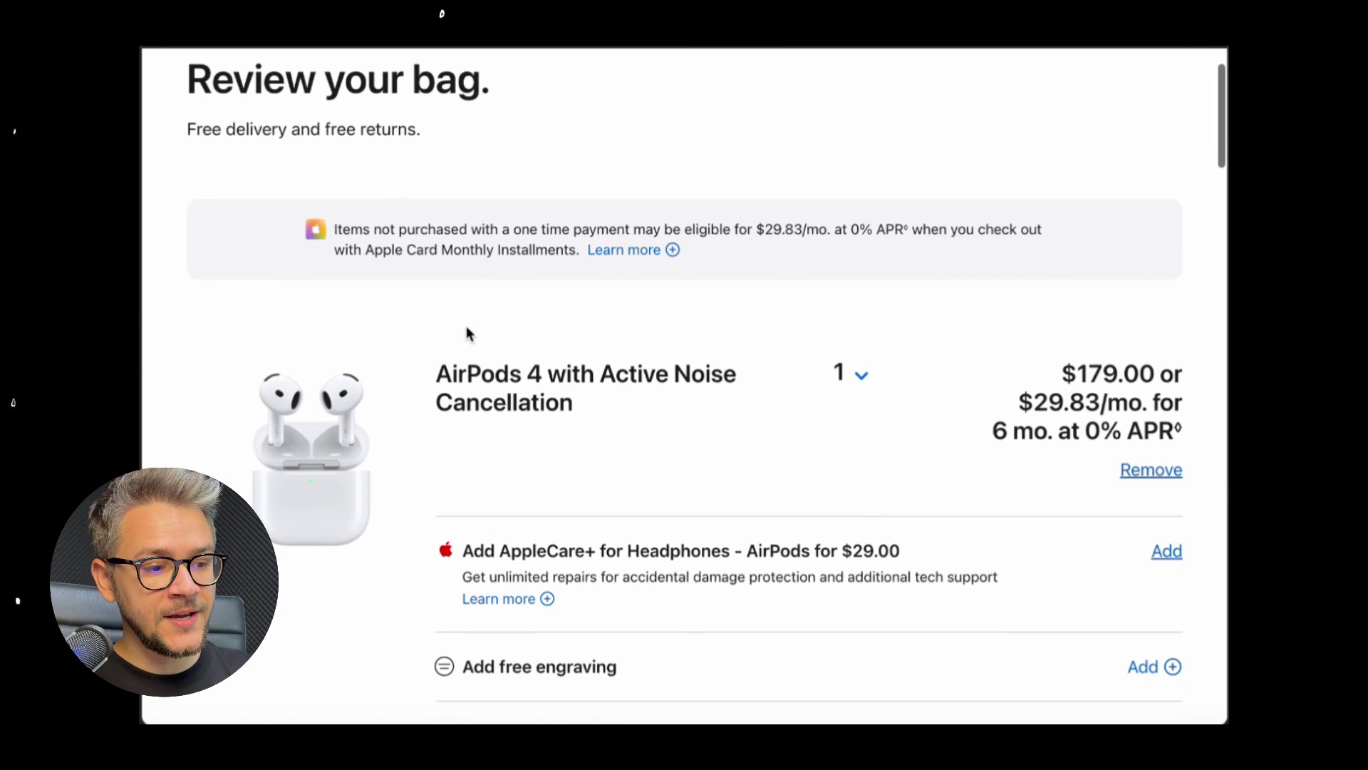
scroll(467, 327, "down", 2)
scroll(466, 325, "down", 2)
scroll(466, 326, "down", 4)
scroll(595, 504, "up", 2)
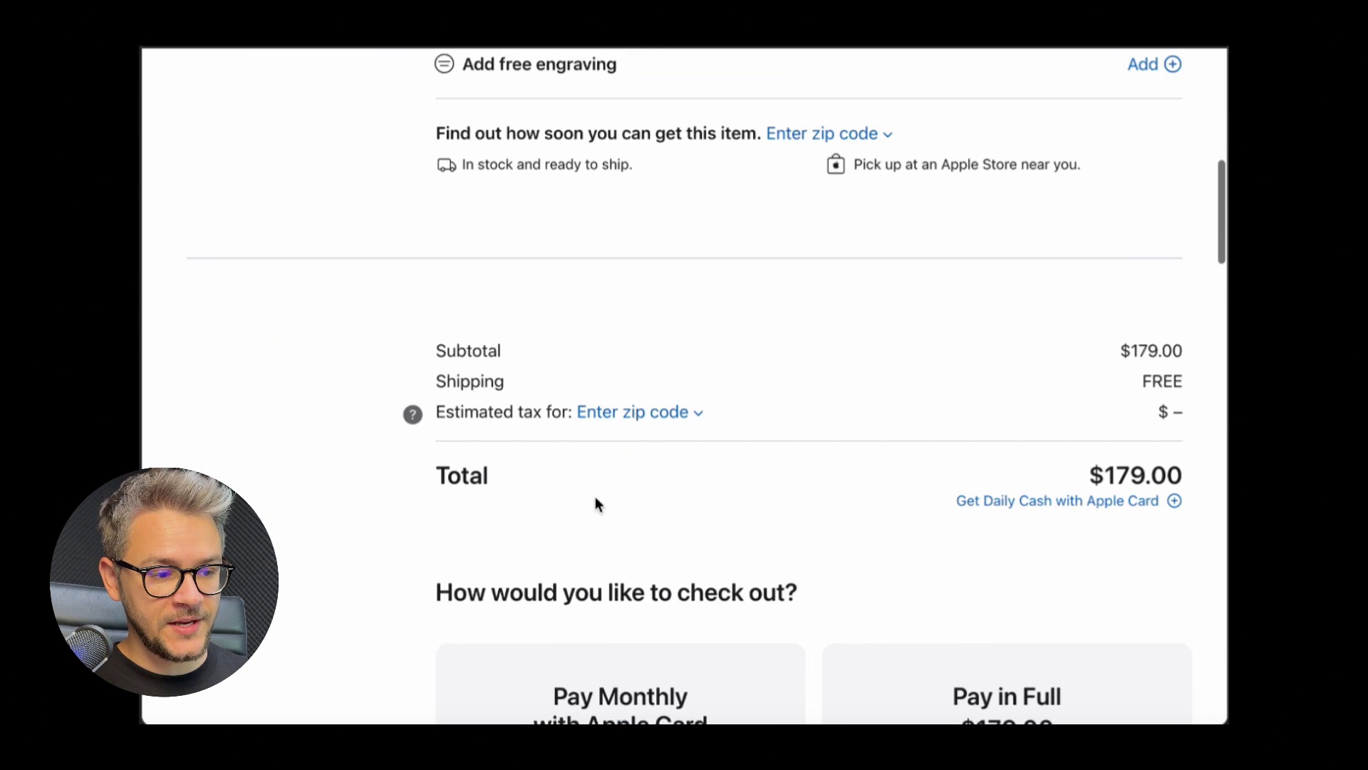
scroll(596, 503, "up", 5)
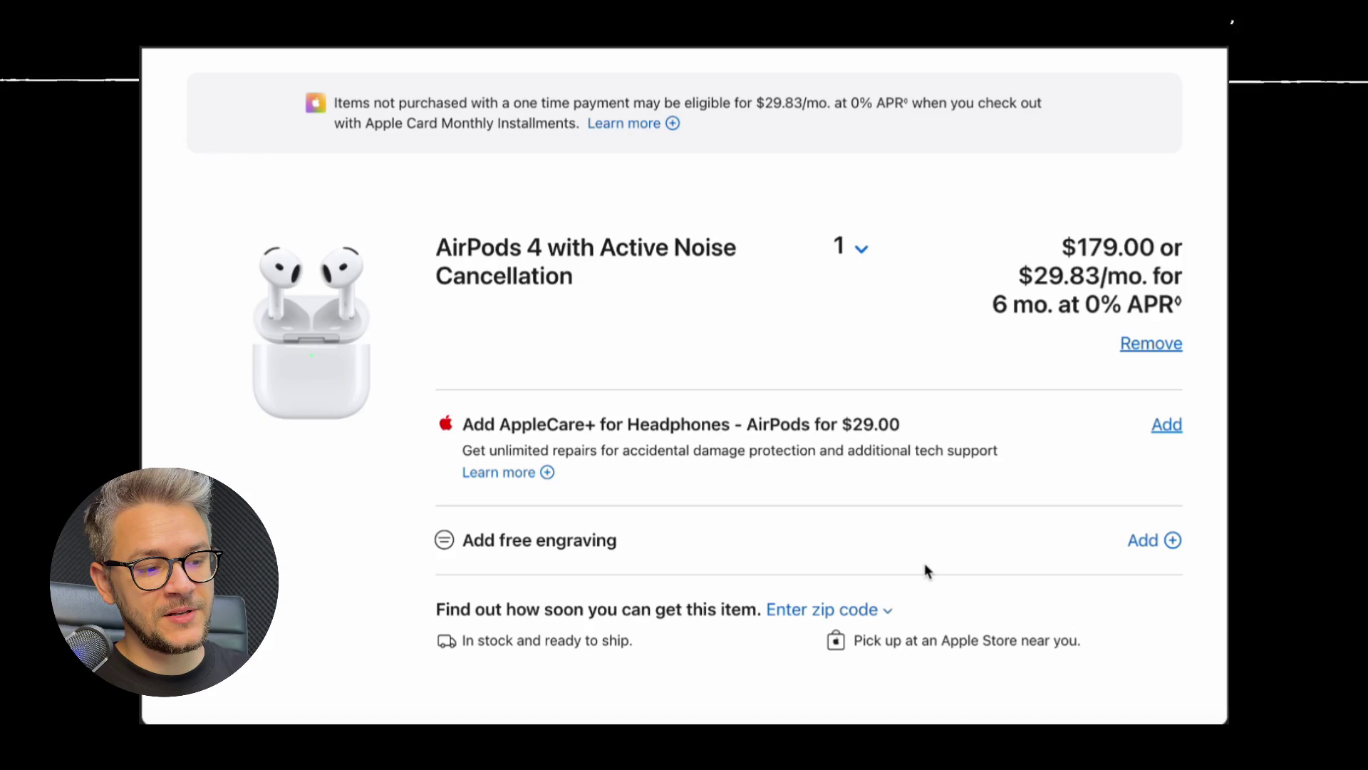
scroll(924, 567, "down", 5)
scroll(925, 567, "down", 3)
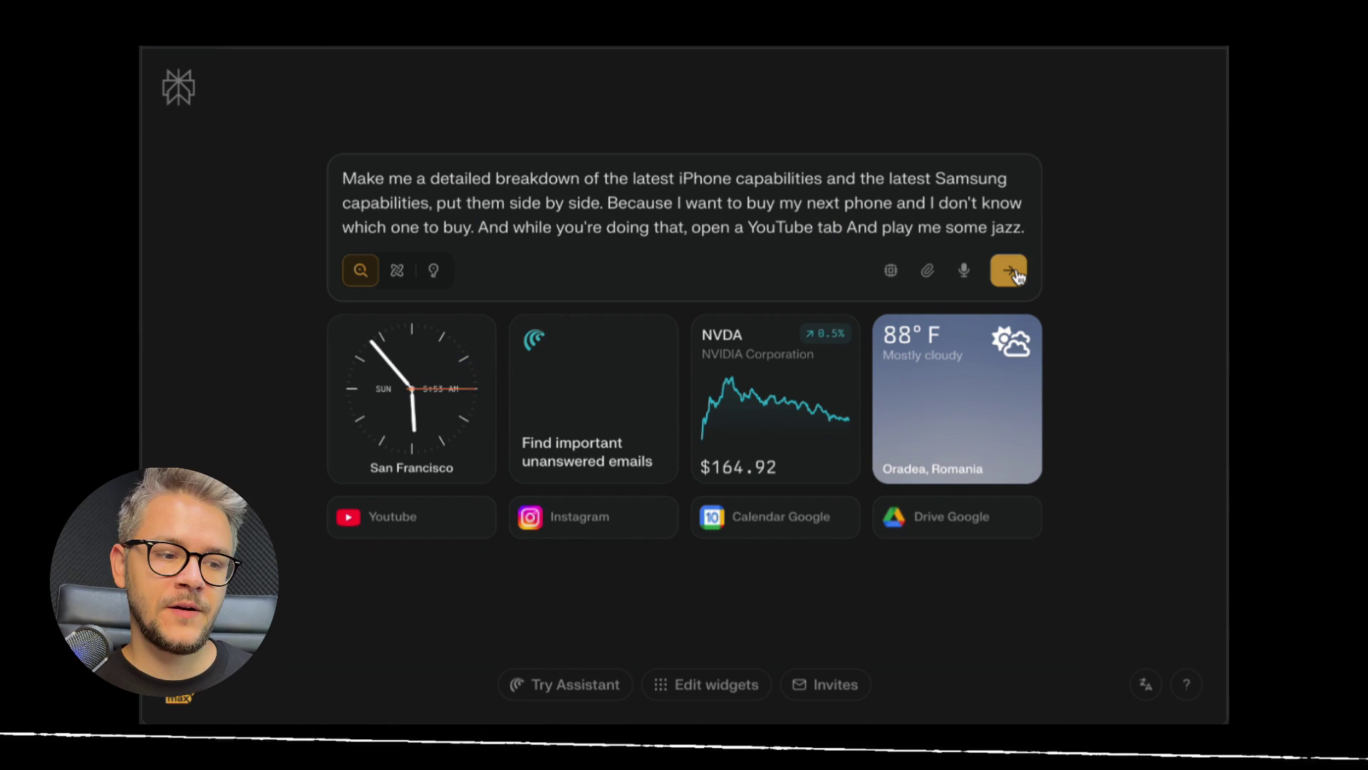
Submit the iPhone 17 Pro vs Galaxy S25 Ultra comparison, start the YouTube jazz source, and highlight the Samsung price note.
left_click(1010, 270)
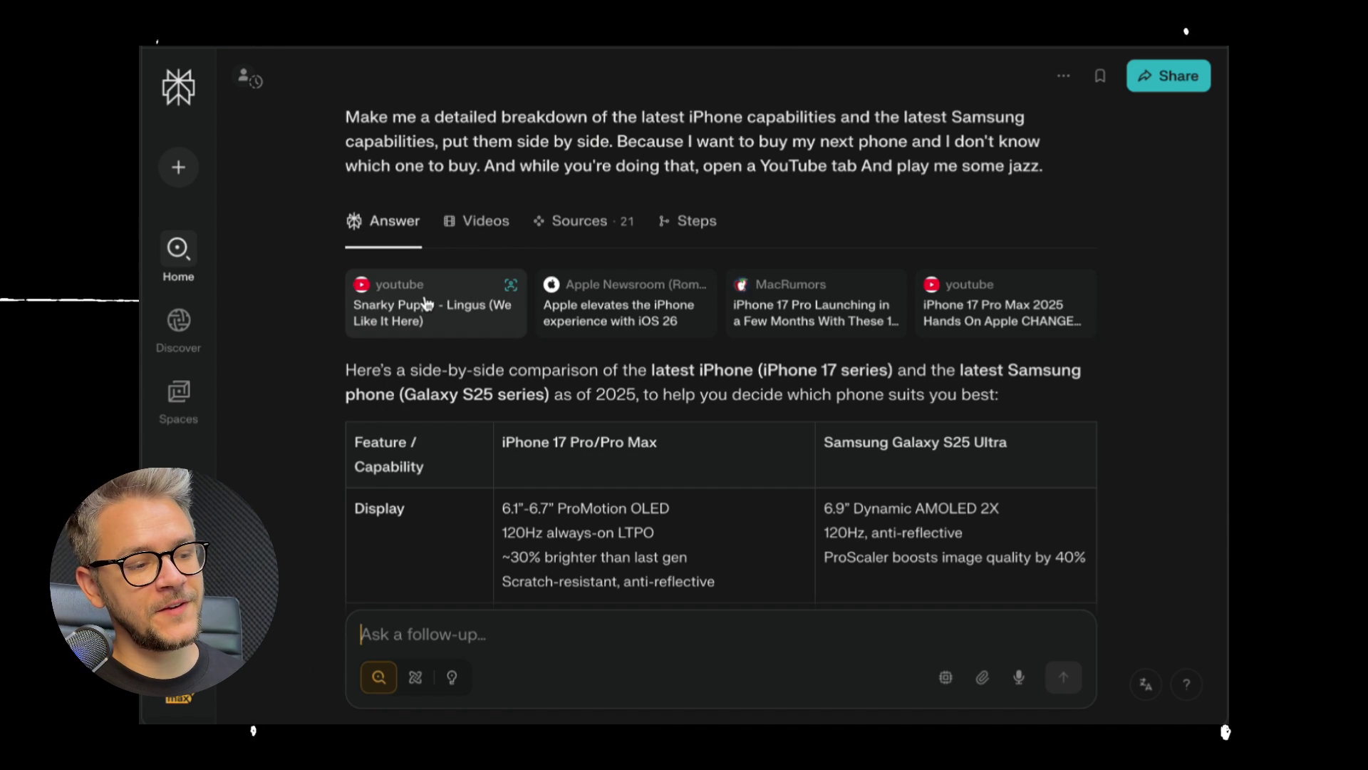
left_click(426, 304)
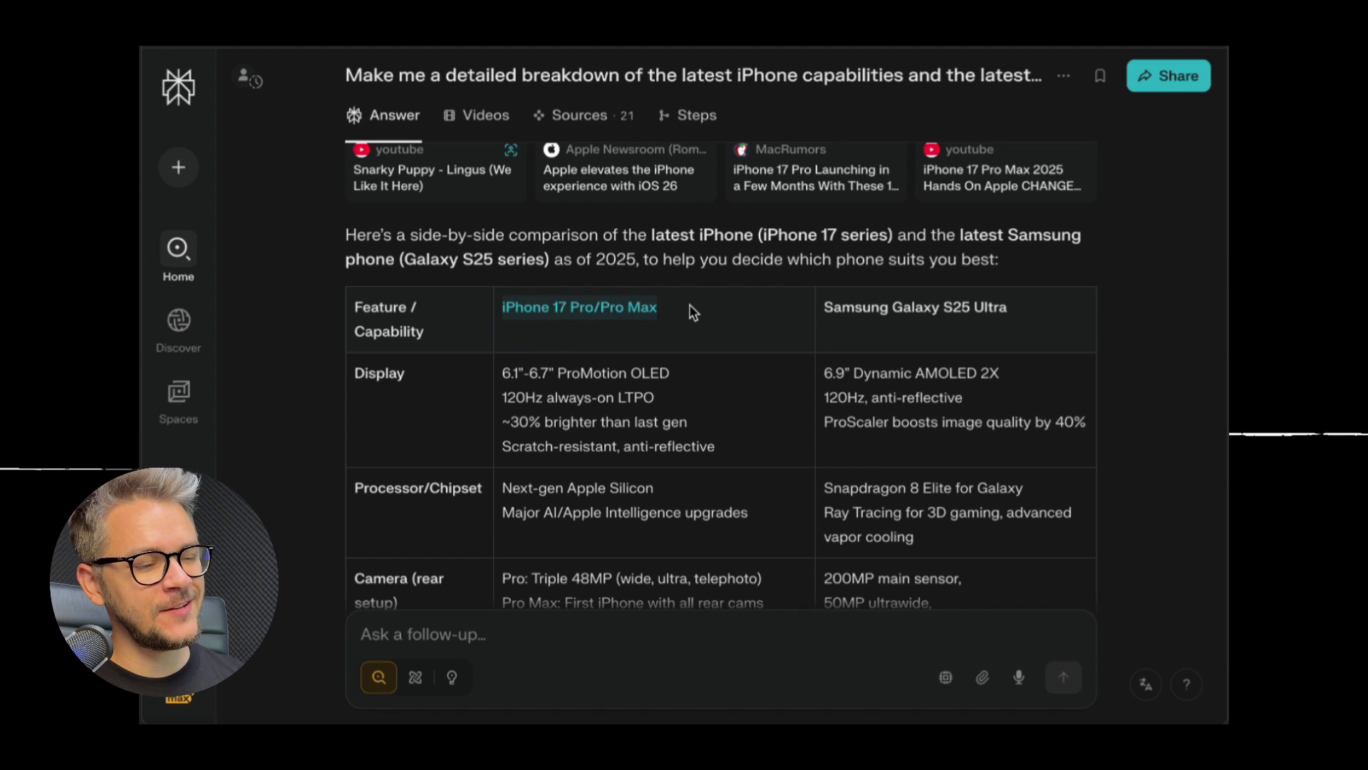
scroll(670, 339, "down", 5)
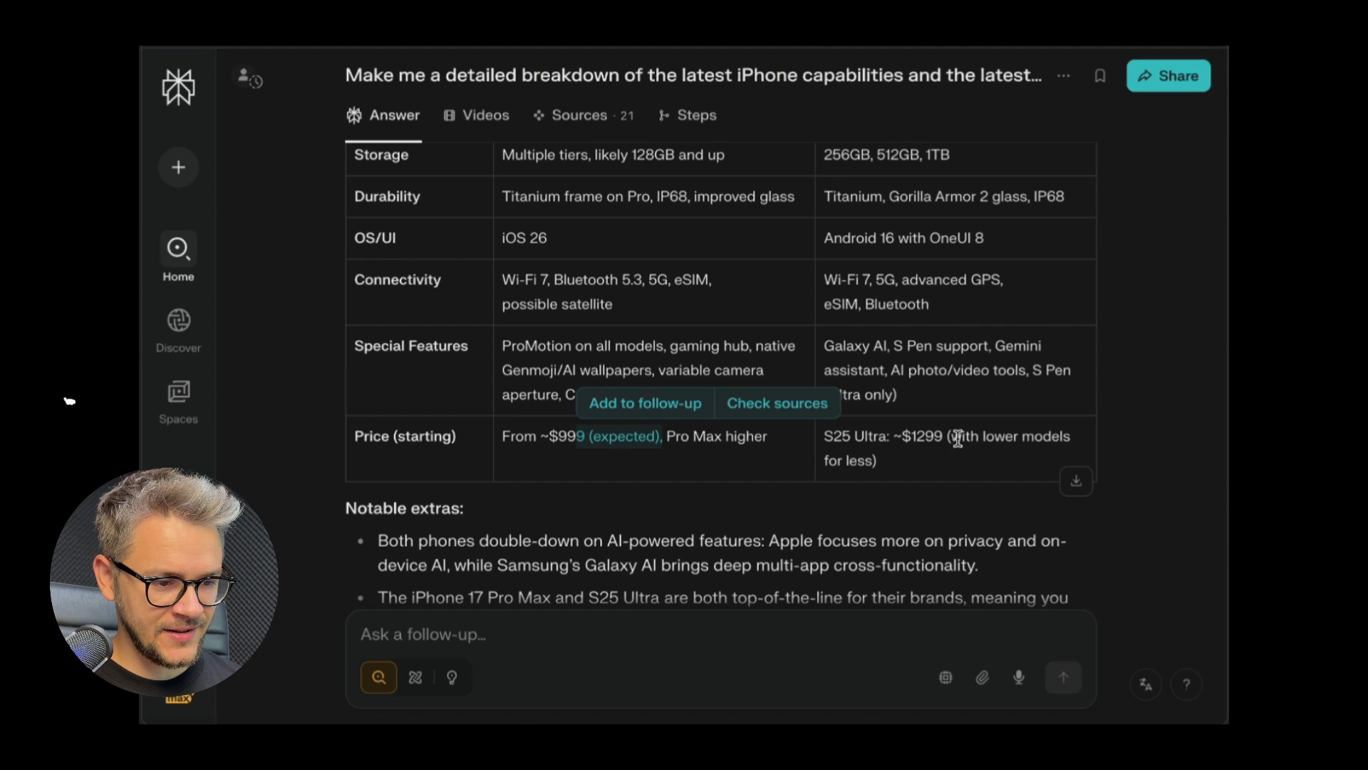
left_click_drag(1014, 464, 1021, 470)
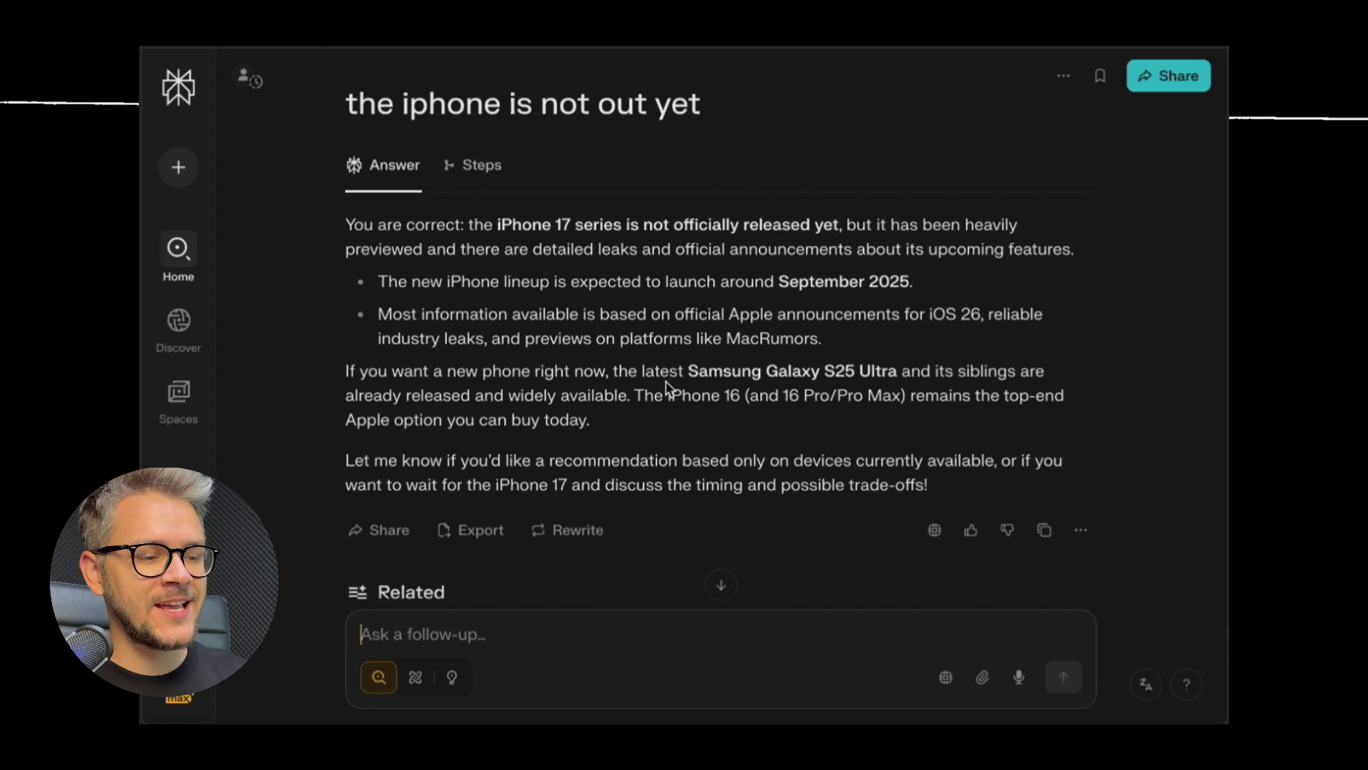
scroll(496, 302, "up", 1)
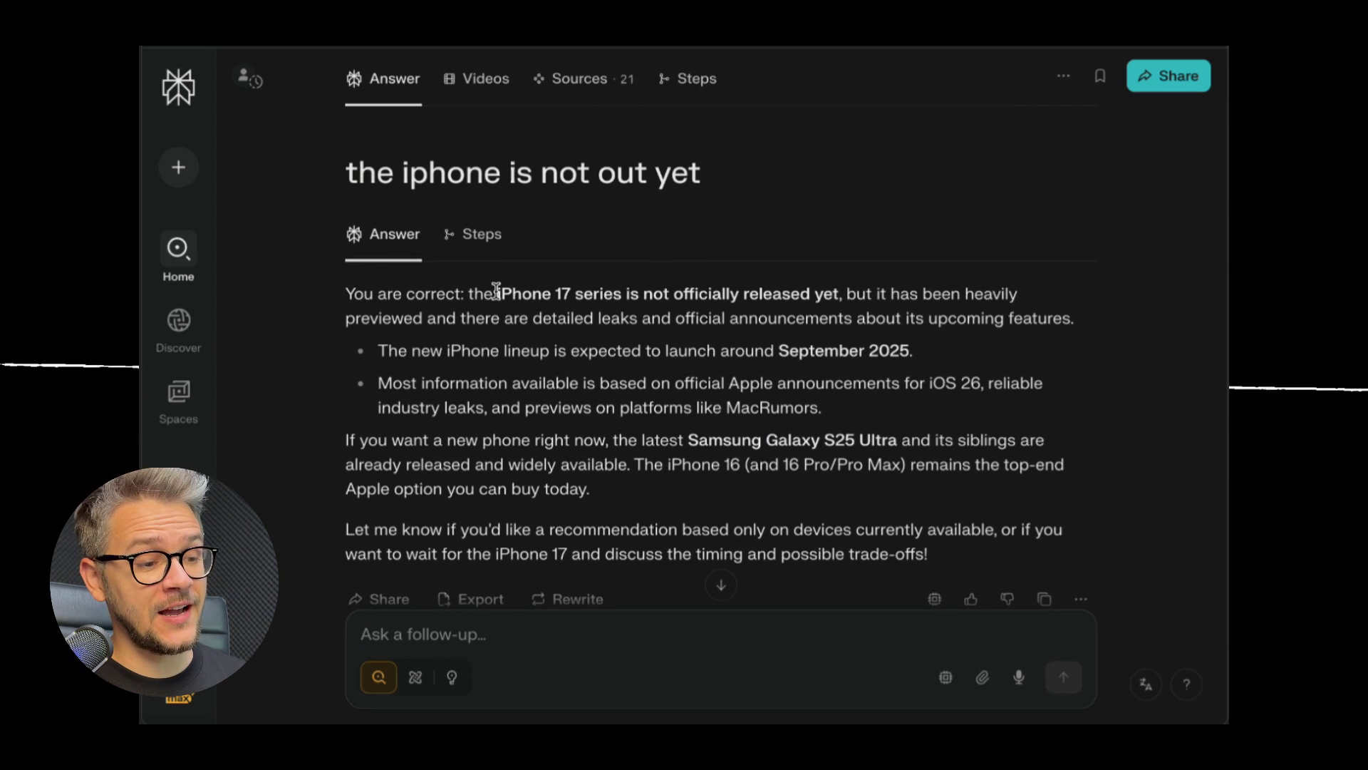
Clear the selection after the reply that the iPhone 17 series launches around September 2025.
left_click(902, 318)
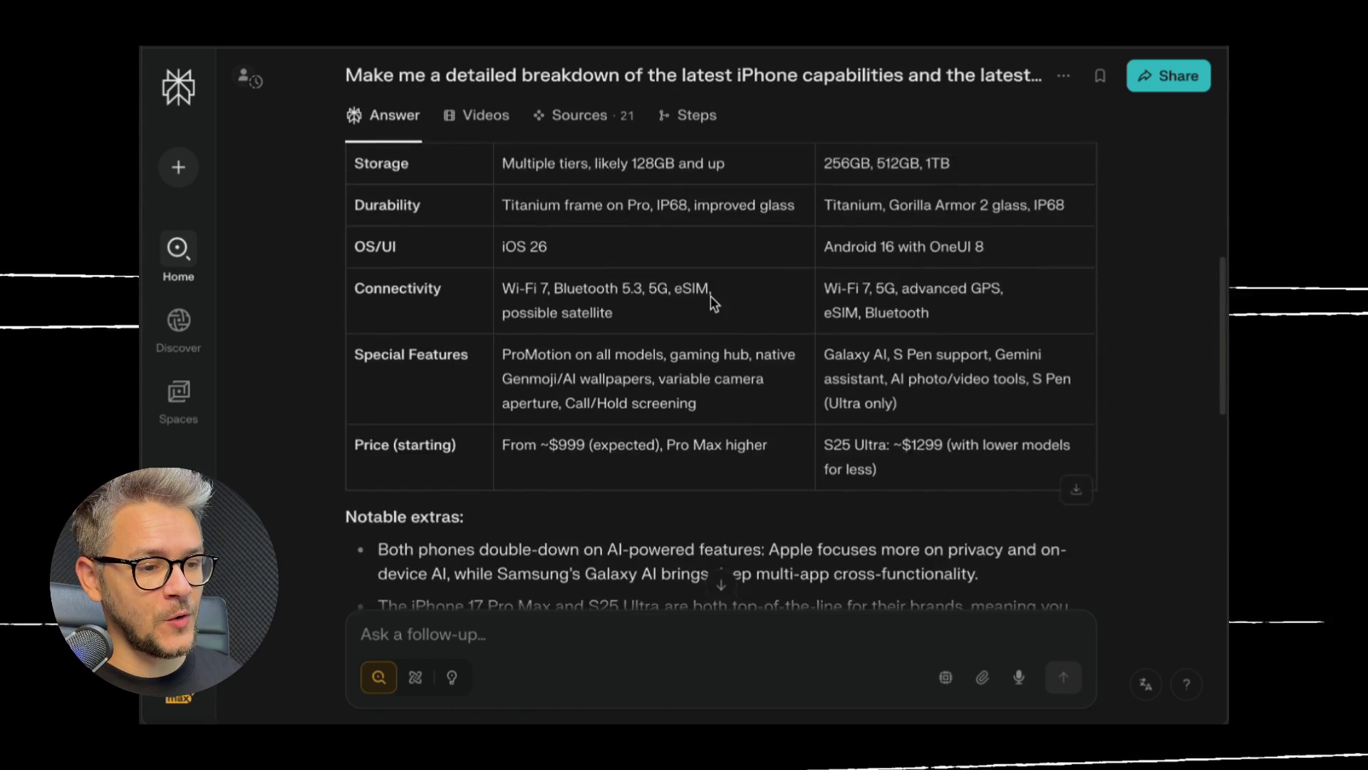
scroll(711, 297, "up", 3)
scroll(711, 296, "up", 2)
scroll(710, 295, "up", 2)
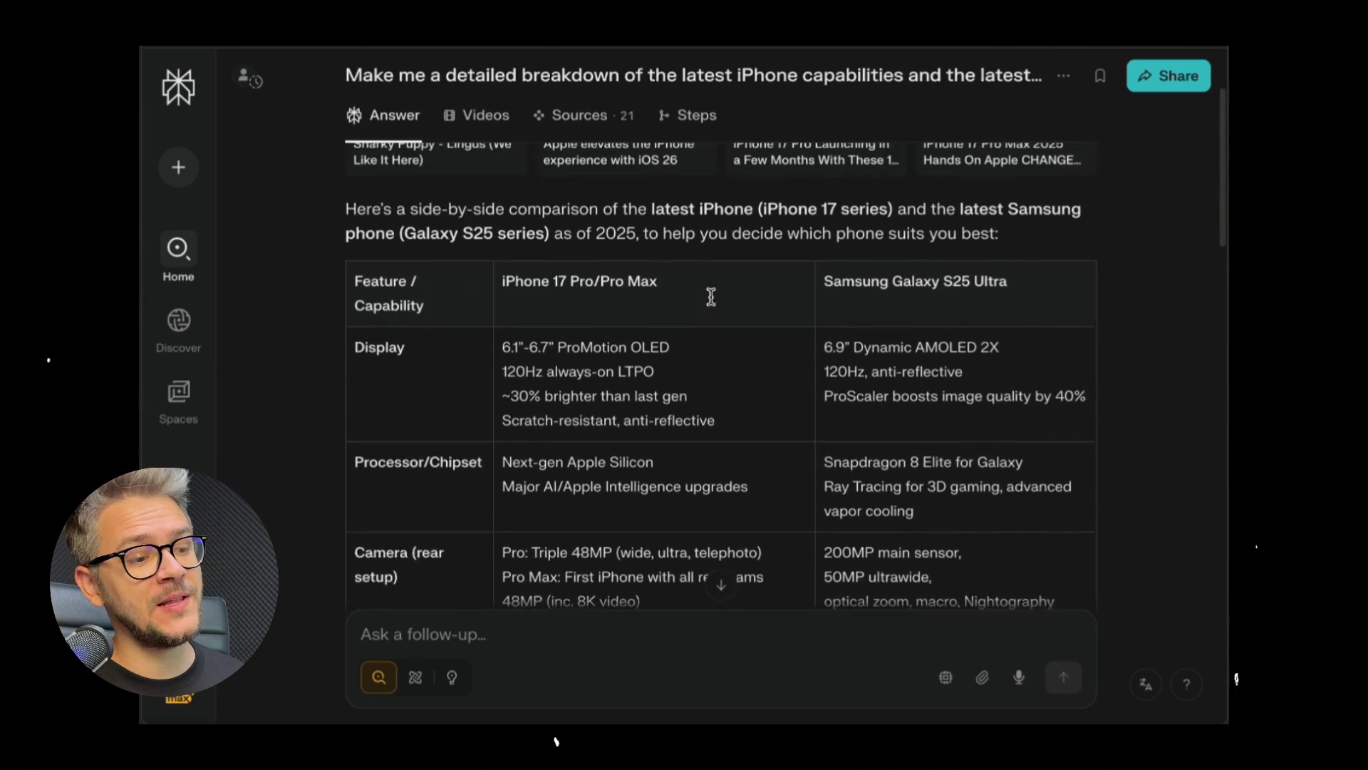
scroll(710, 296, "up", 1)
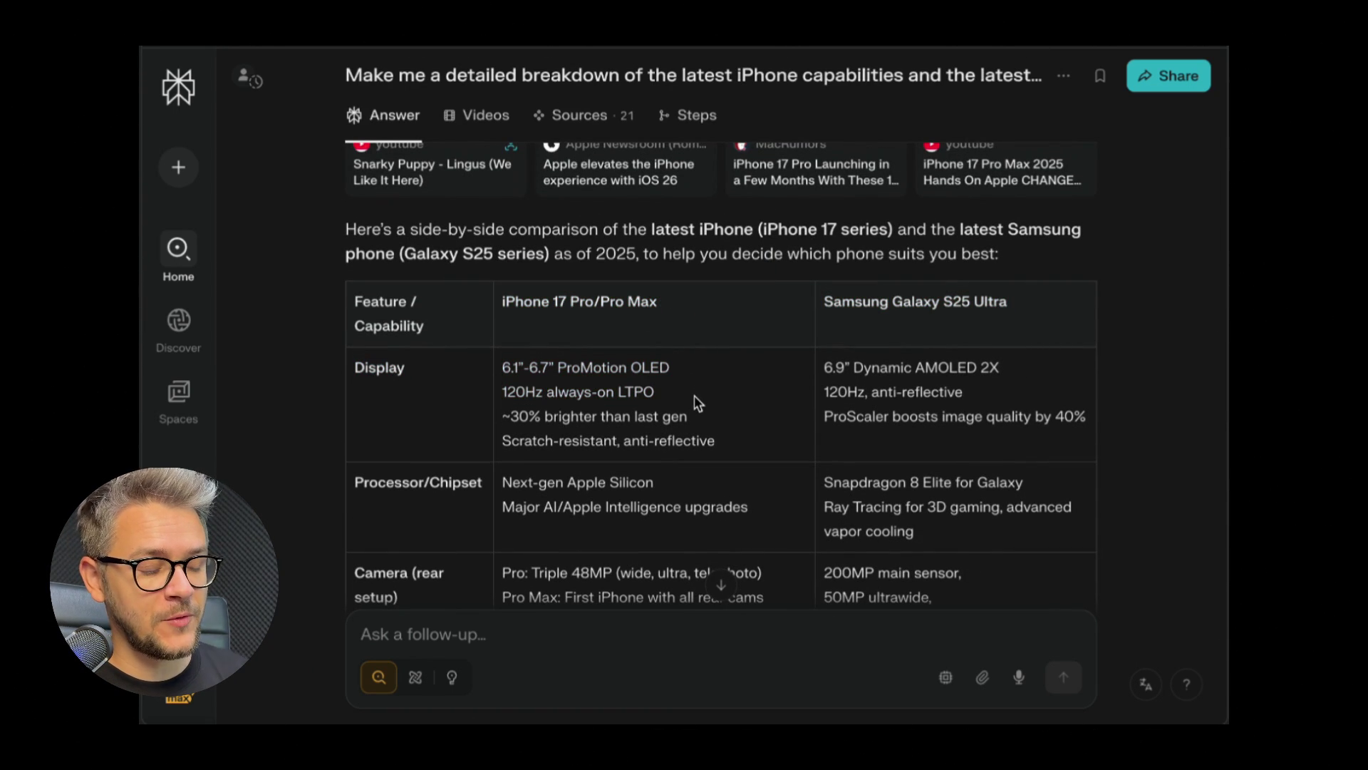
scroll(598, 380, "up", 4)
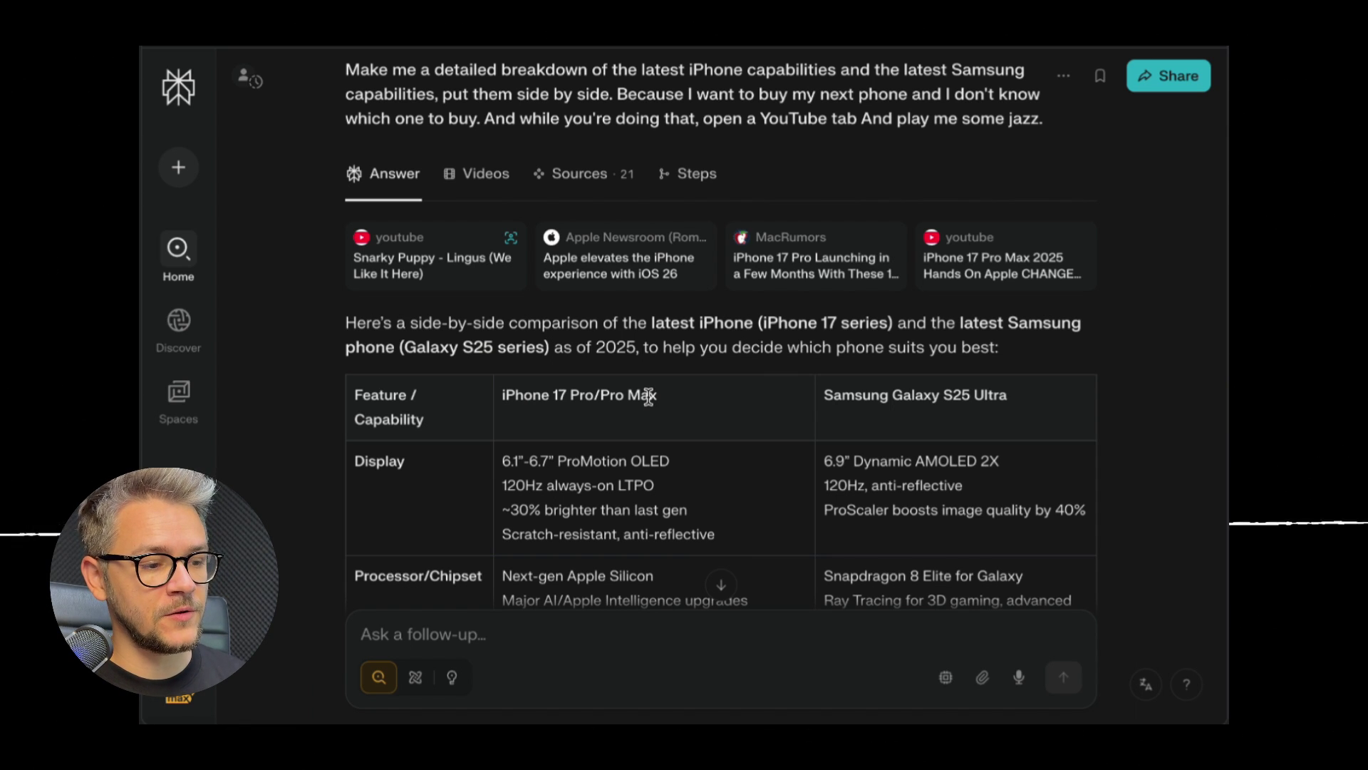
scroll(535, 434, "down", 3)
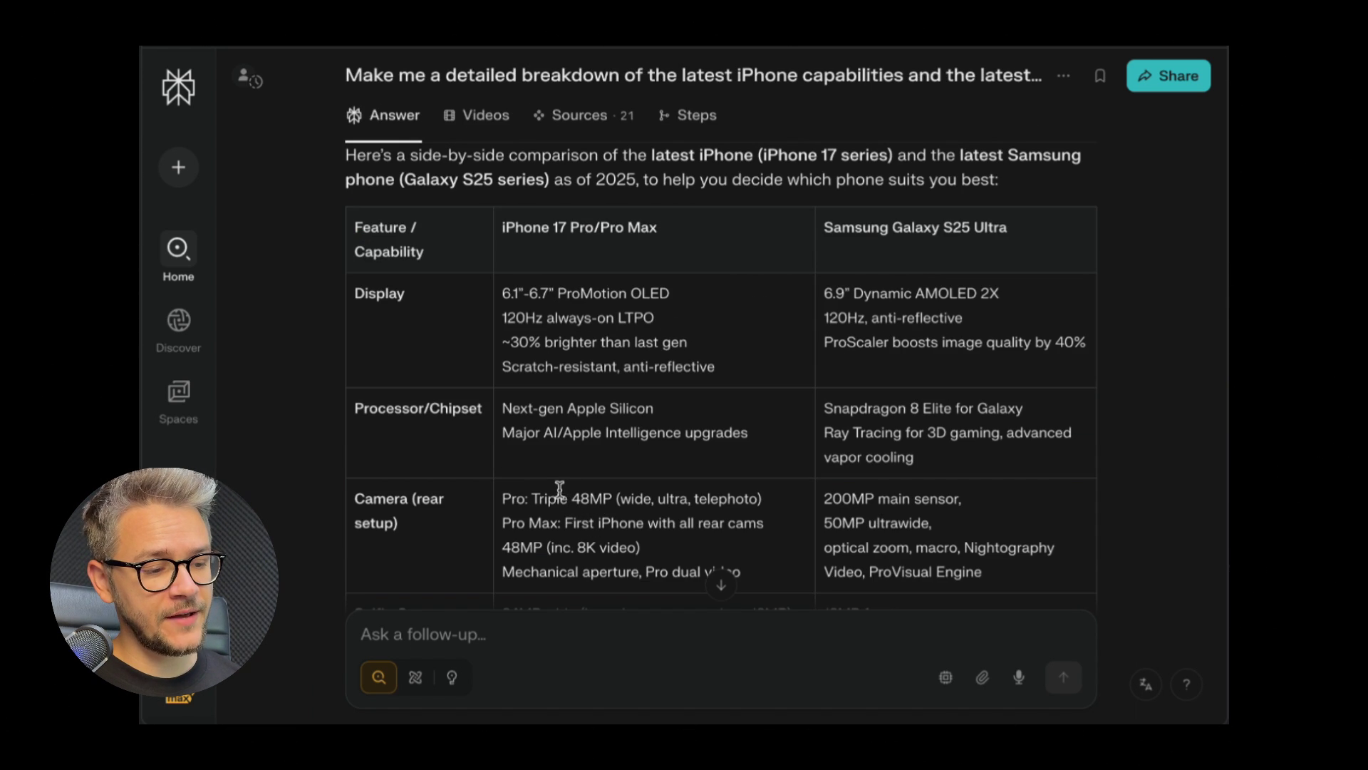
scroll(556, 493, "down", 1)
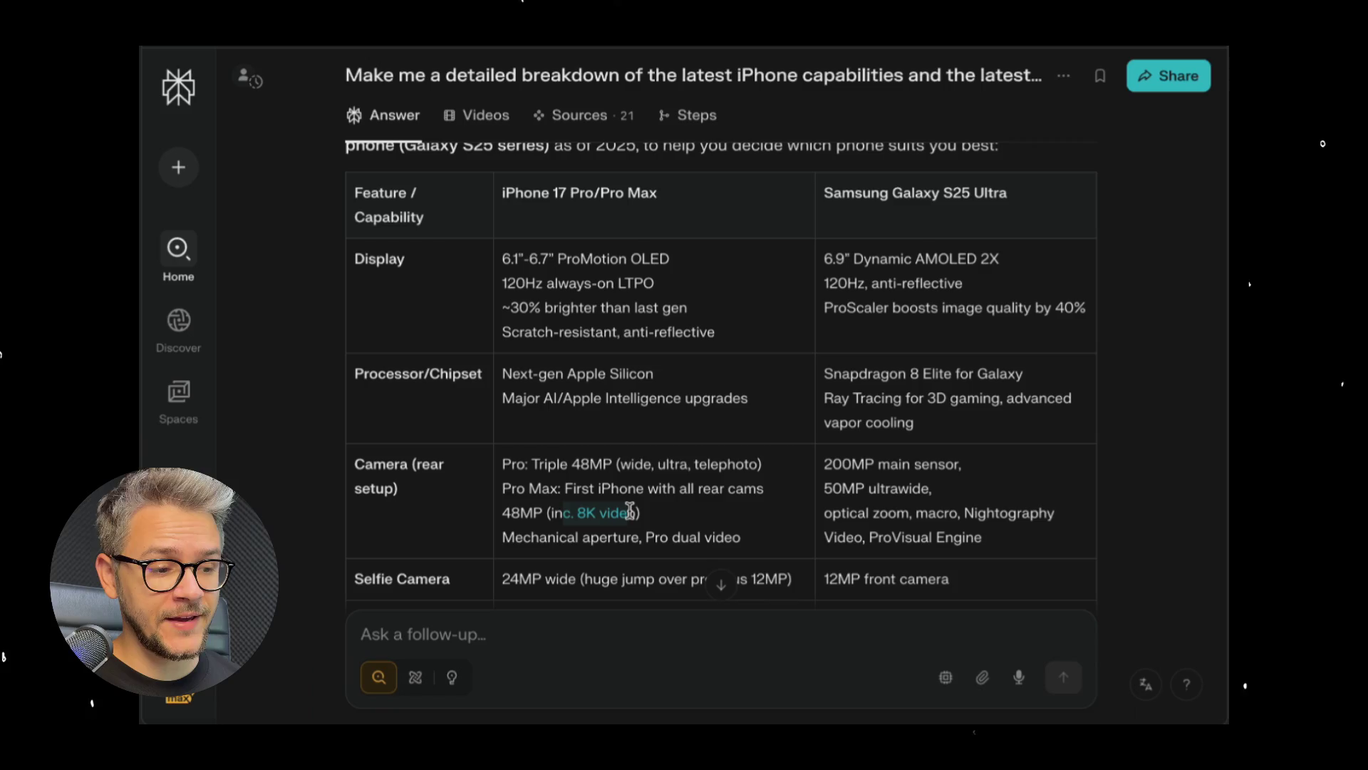